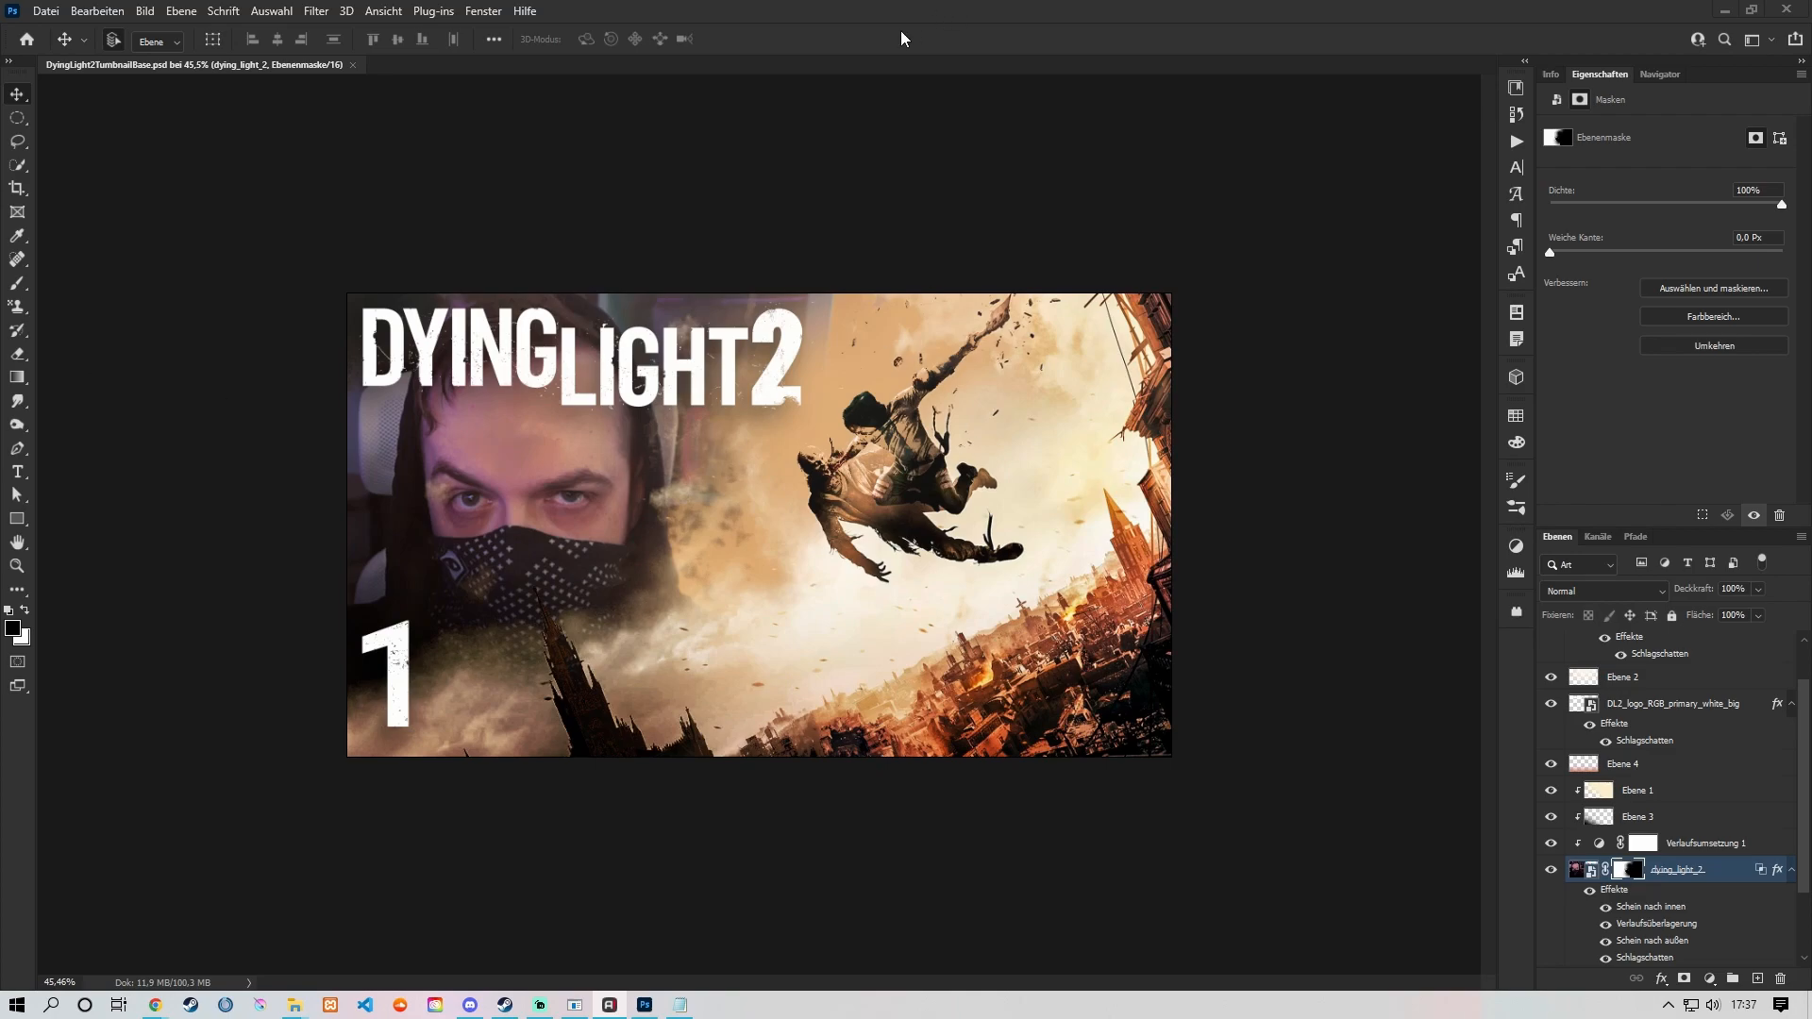
# Step: Examine the thumbnail artwork and the episode number's text layer inside Gruppe 1
pyautogui.scroll(3, 417, 653)
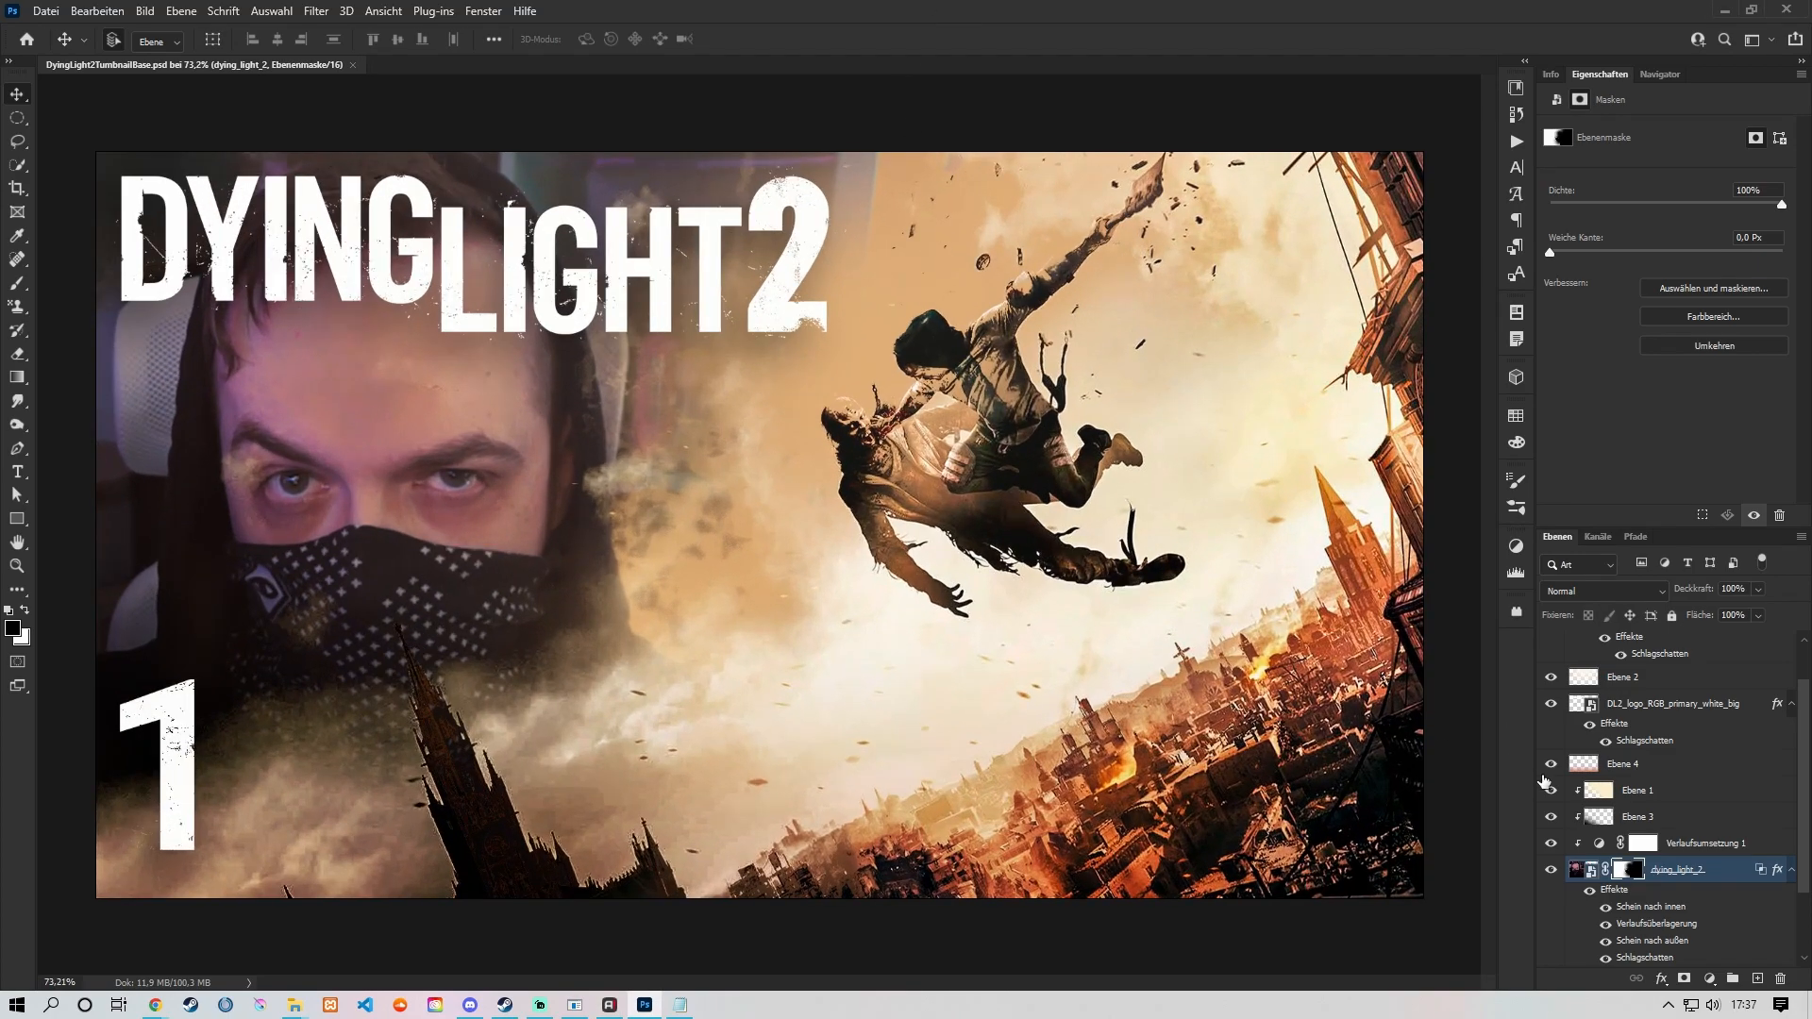
pyautogui.scroll(2, 1680, 699)
pyautogui.click(1686, 682)
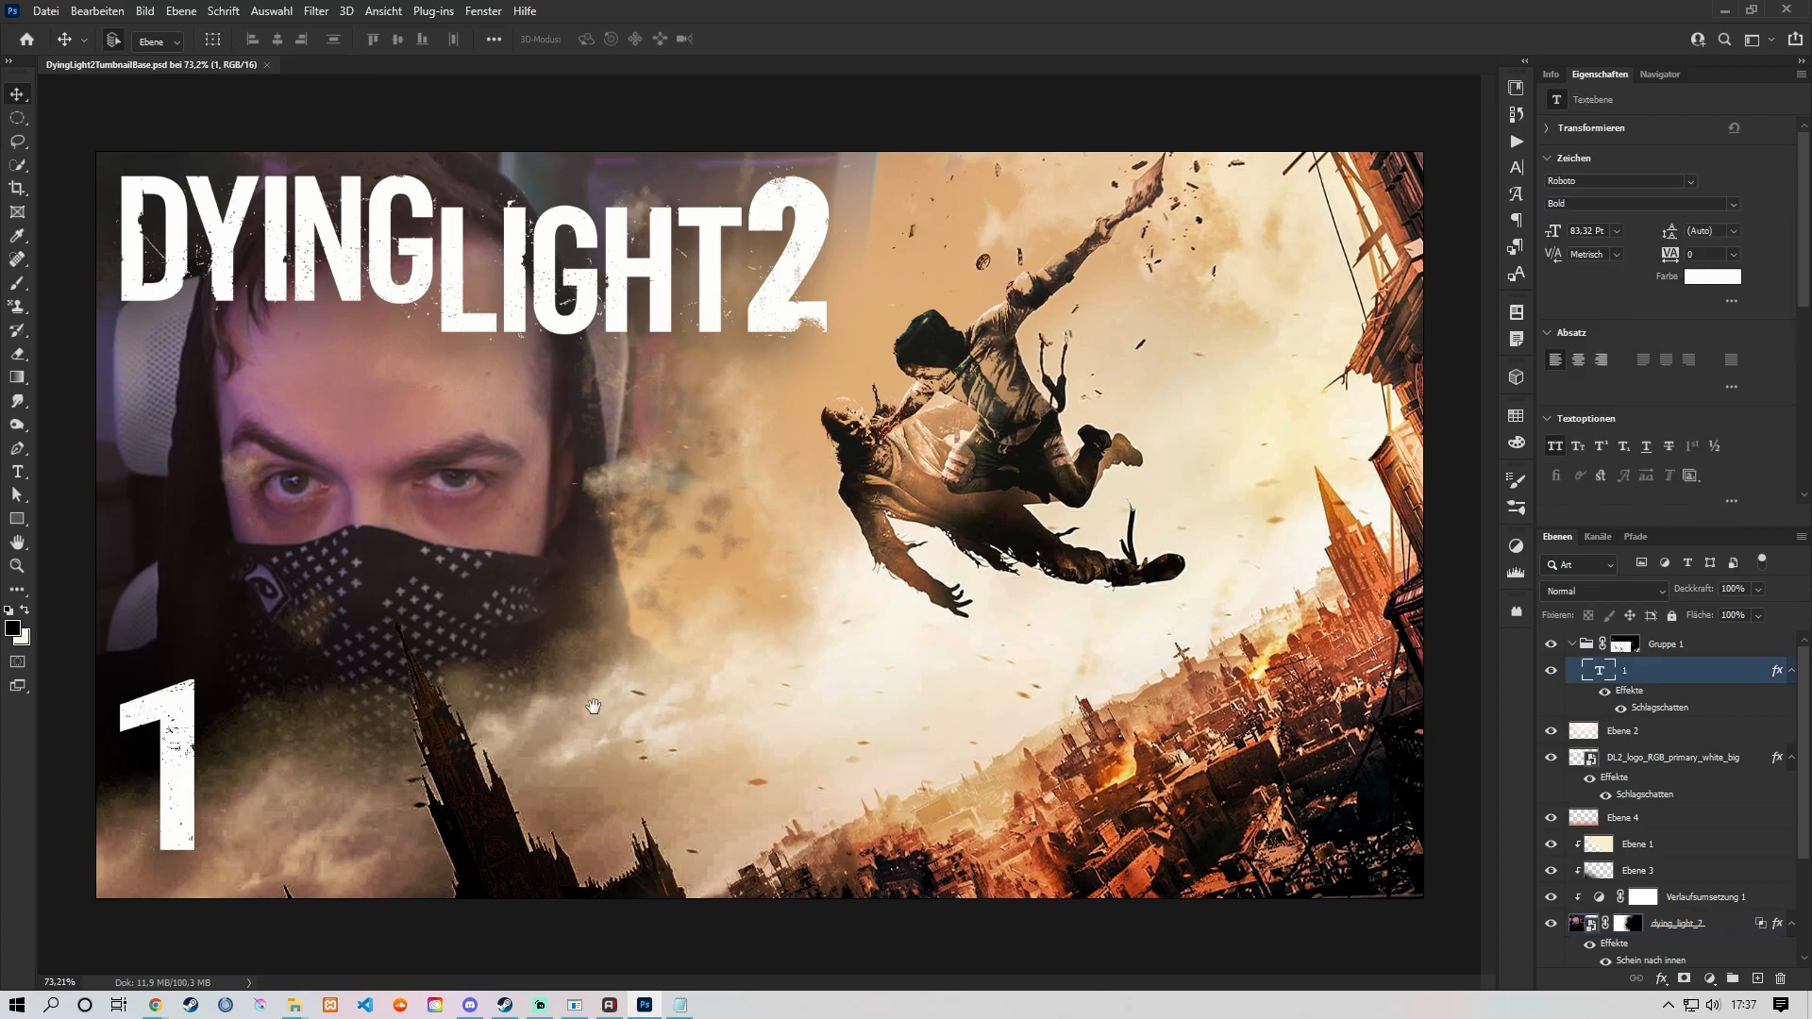
pyautogui.scroll(4, 382, 618)
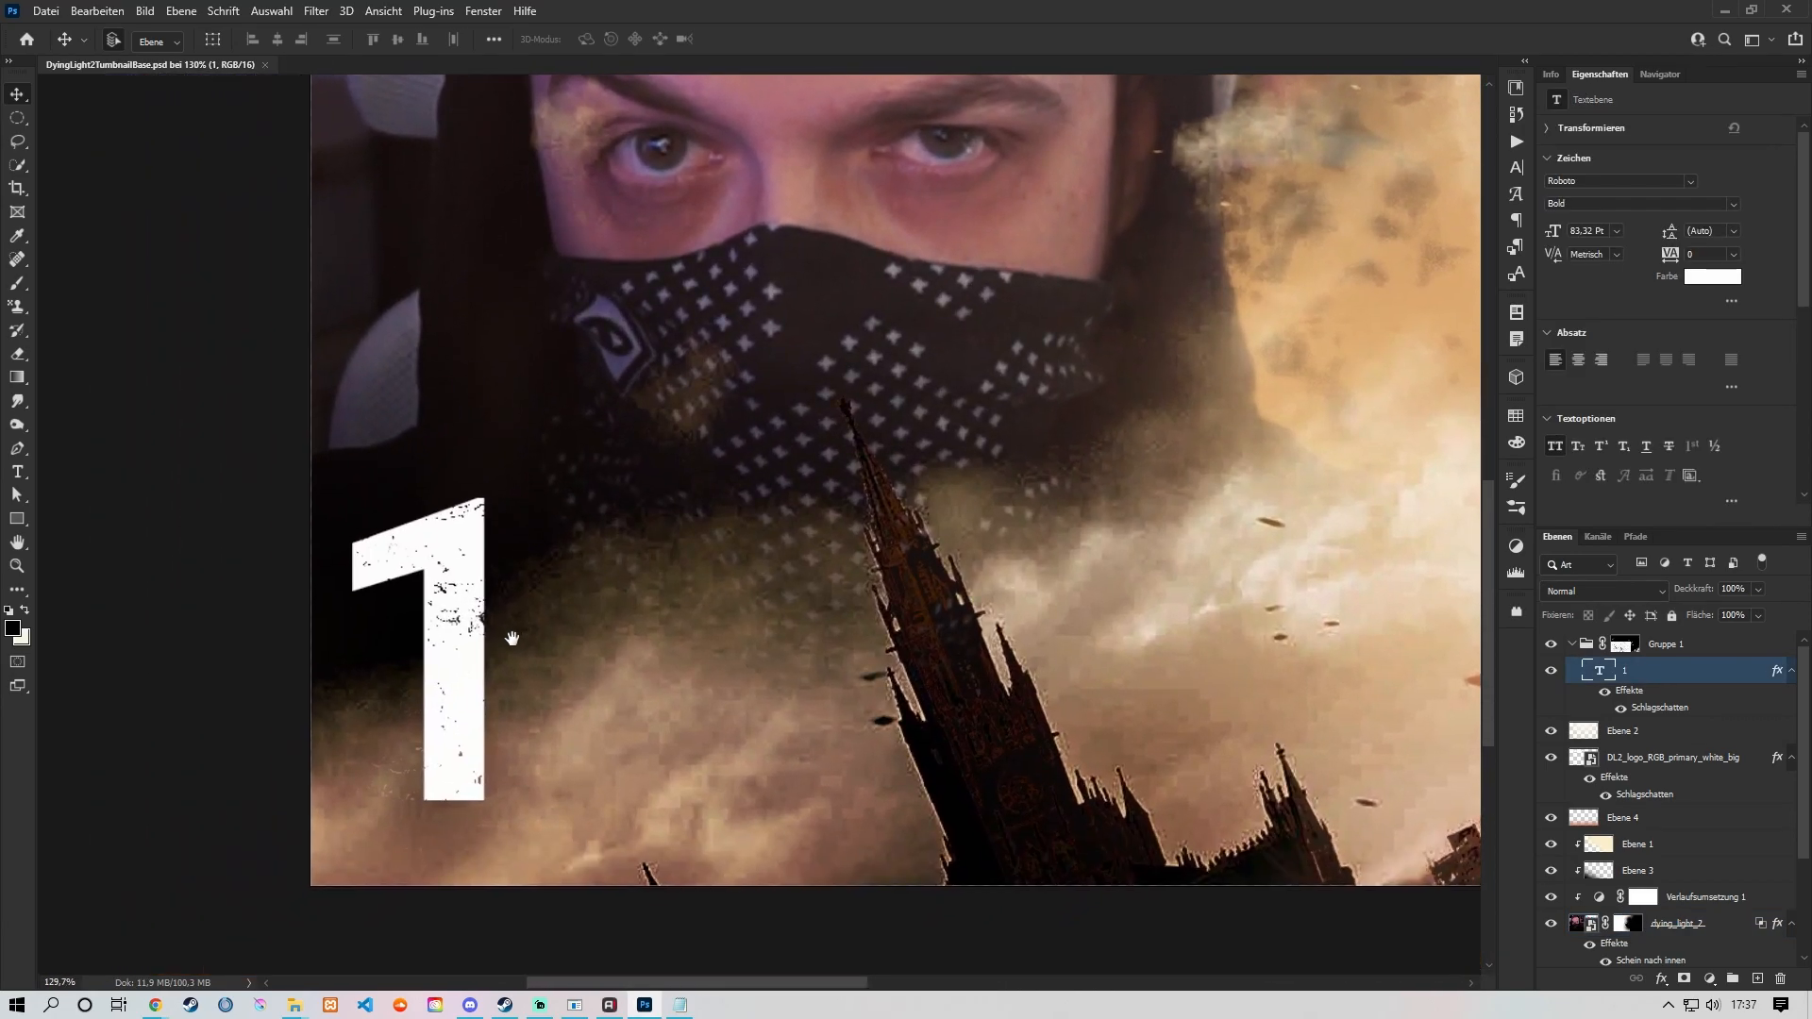
pyautogui.moveTo(513, 639); pyautogui.dragTo(527, 619)
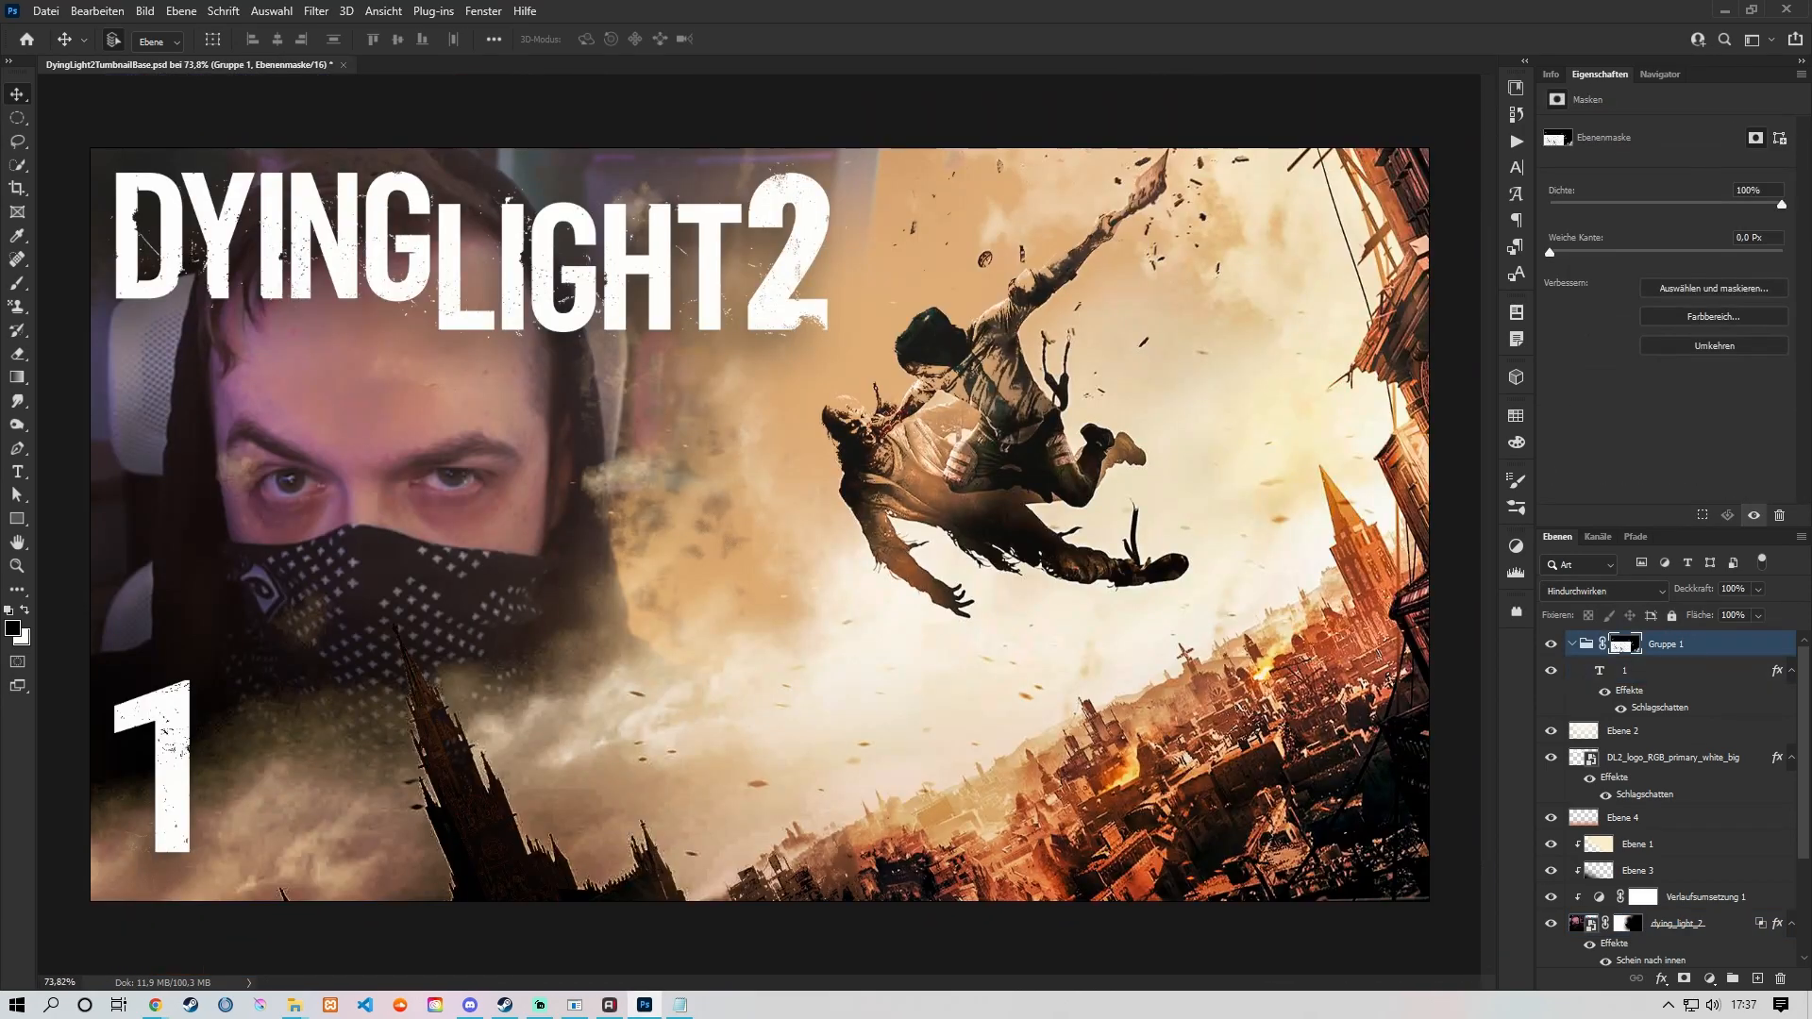
# Step: Switch to the text document in the Editor and review its episode header and the numbered lines below it
pyautogui.click(679, 1004)
pyautogui.moveTo(1023, 315); pyautogui.dragTo(995, 258)
pyautogui.scroll(20, 557, 469)
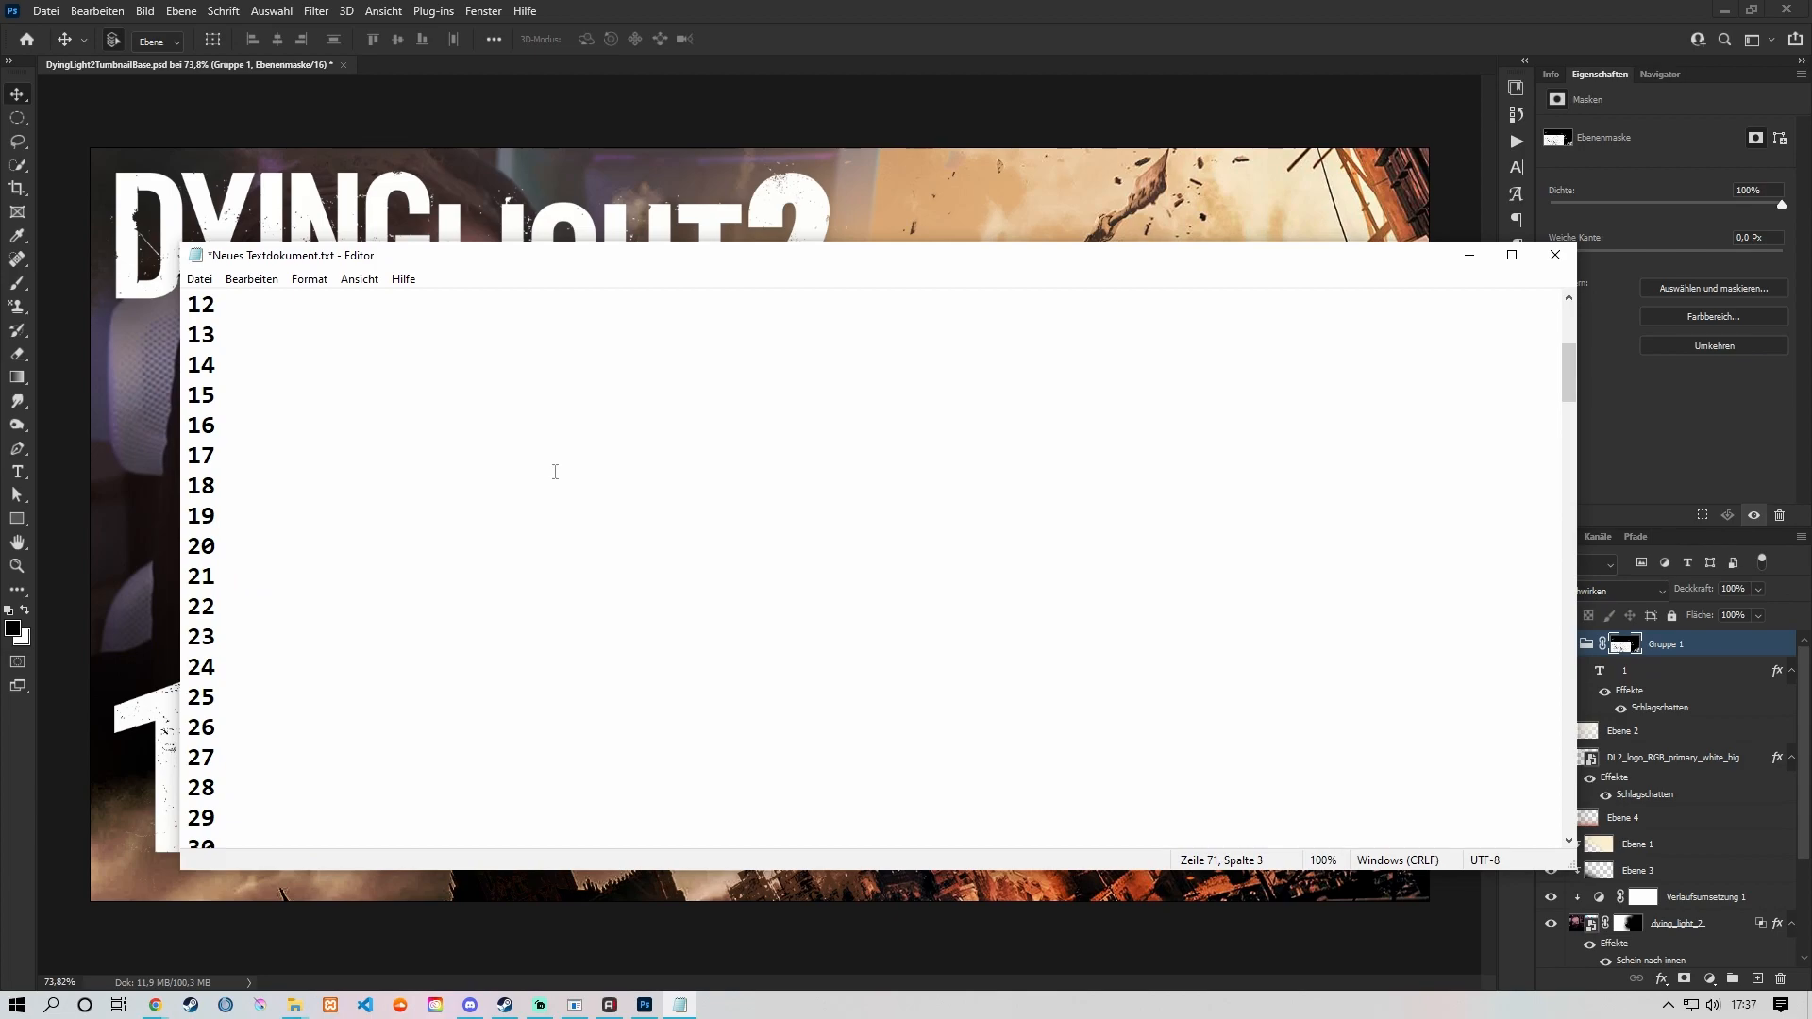
pyautogui.moveTo(294, 304); pyautogui.dragTo(186, 304)
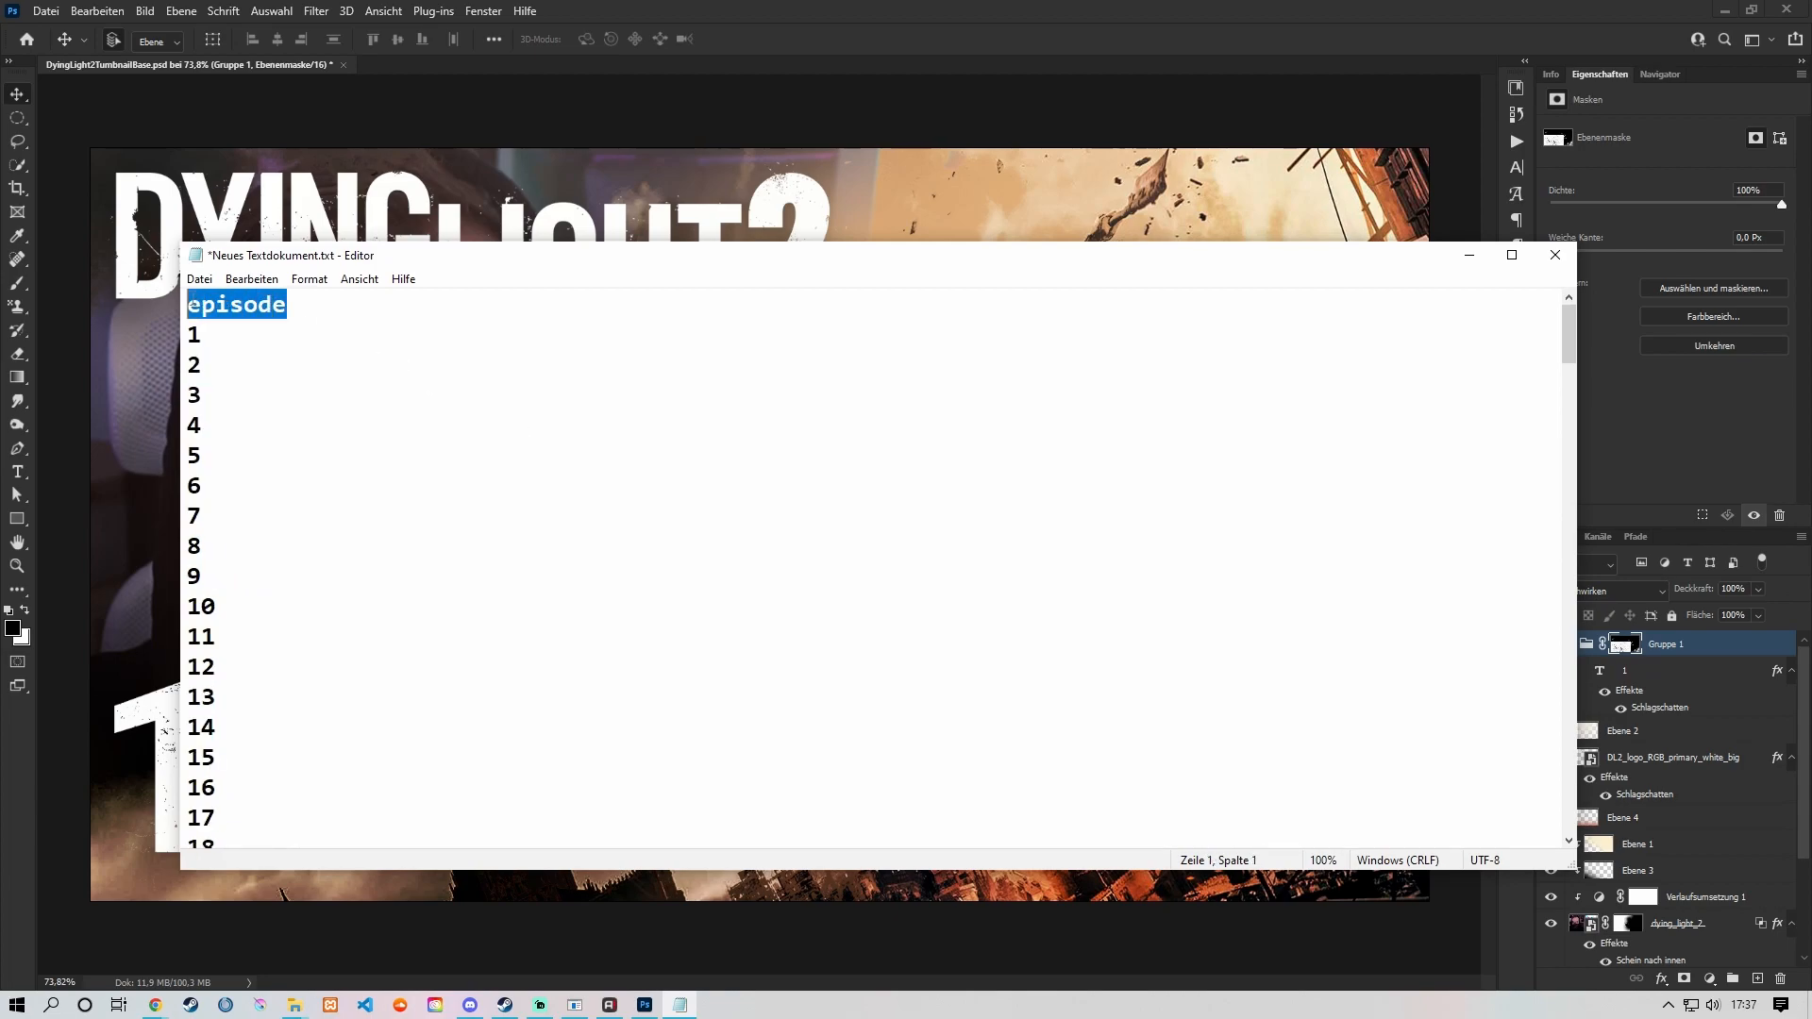
pyautogui.moveTo(480, 267); pyautogui.dragTo(637, 262)
pyautogui.moveTo(460, 303); pyautogui.dragTo(342, 300)
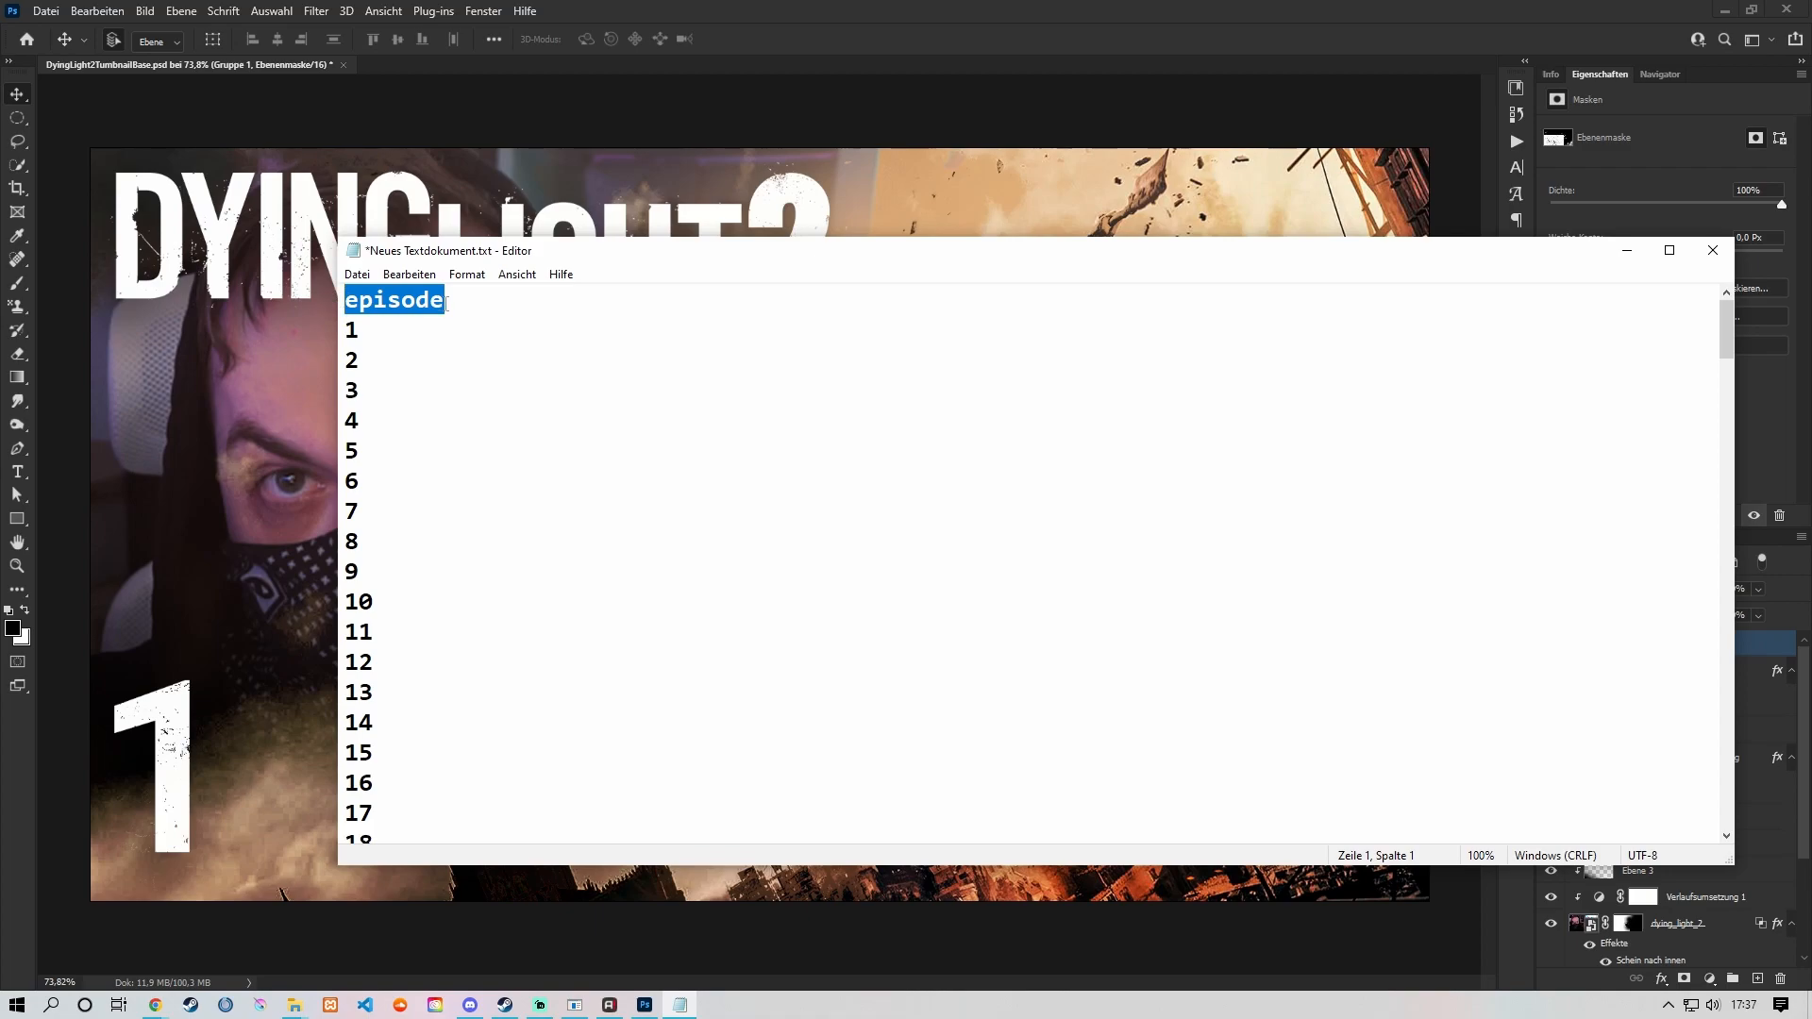
pyautogui.click(449, 304)
pyautogui.scroll(-20, 366, 332)
pyautogui.scroll(-18, 449, 453)
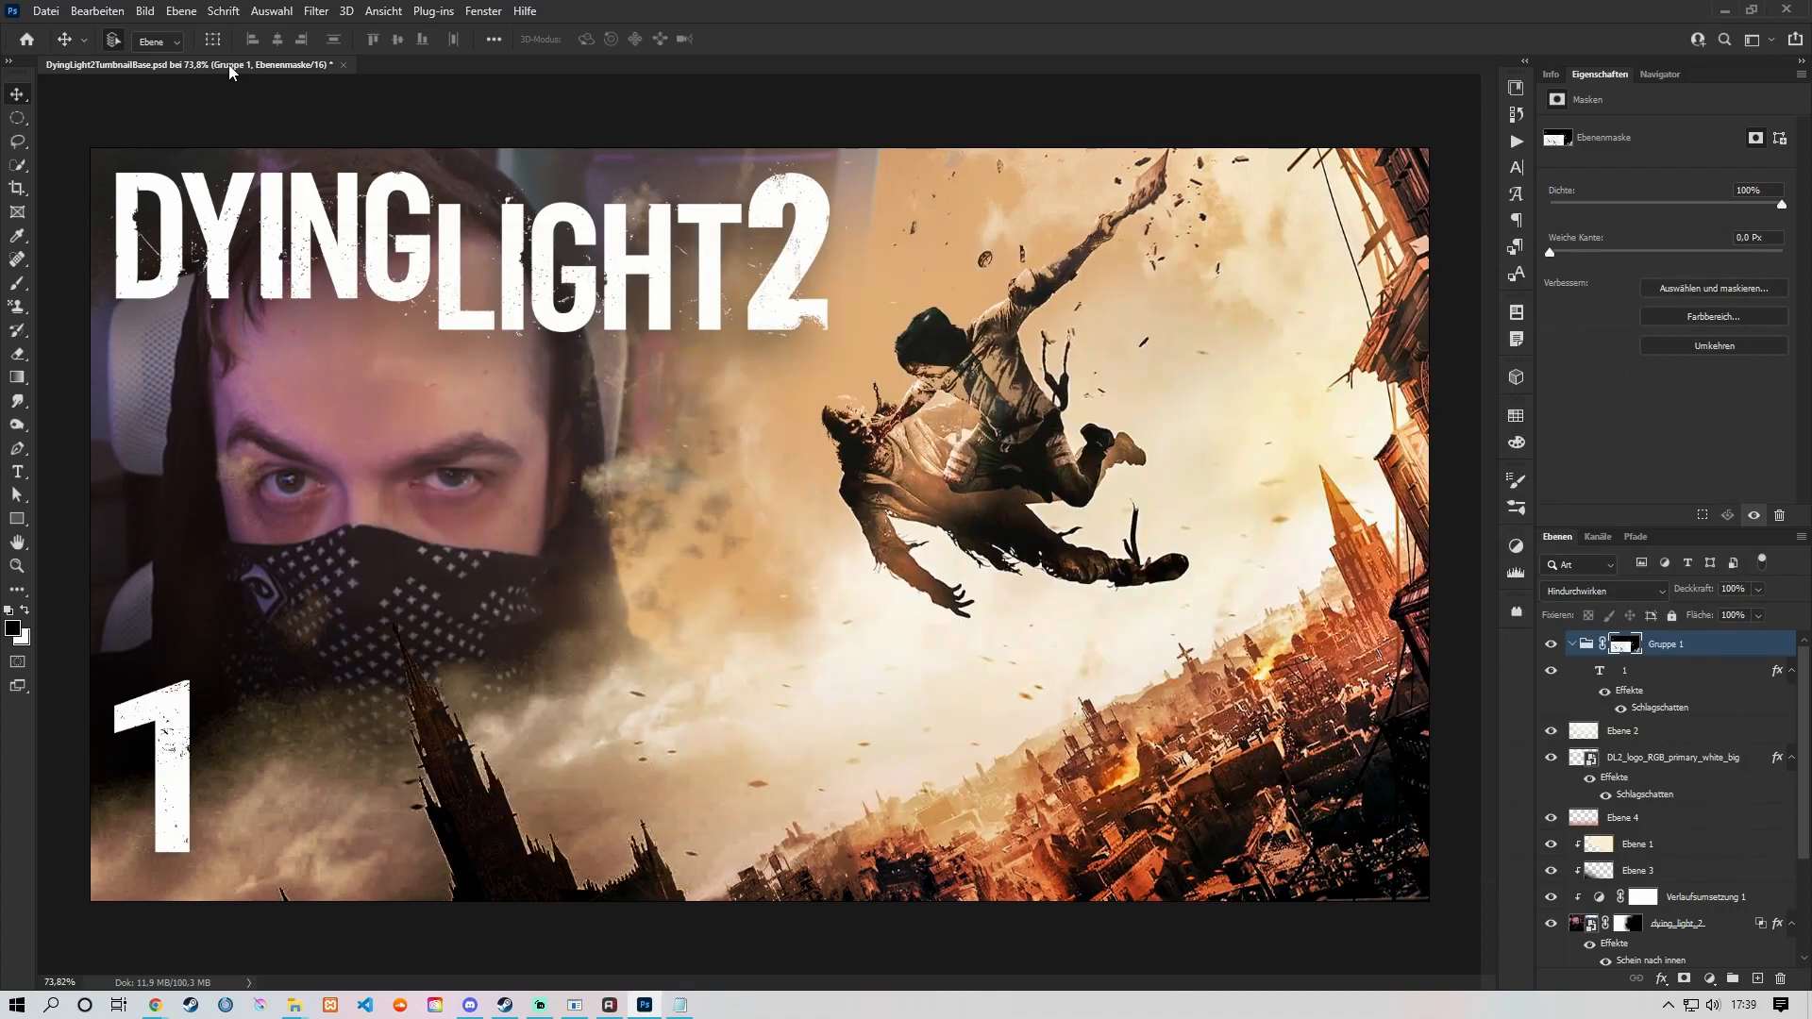
# Step: Define a variable for the text layer 1 with text replacement (Textersetzung) enabled
pyautogui.click(146, 11)
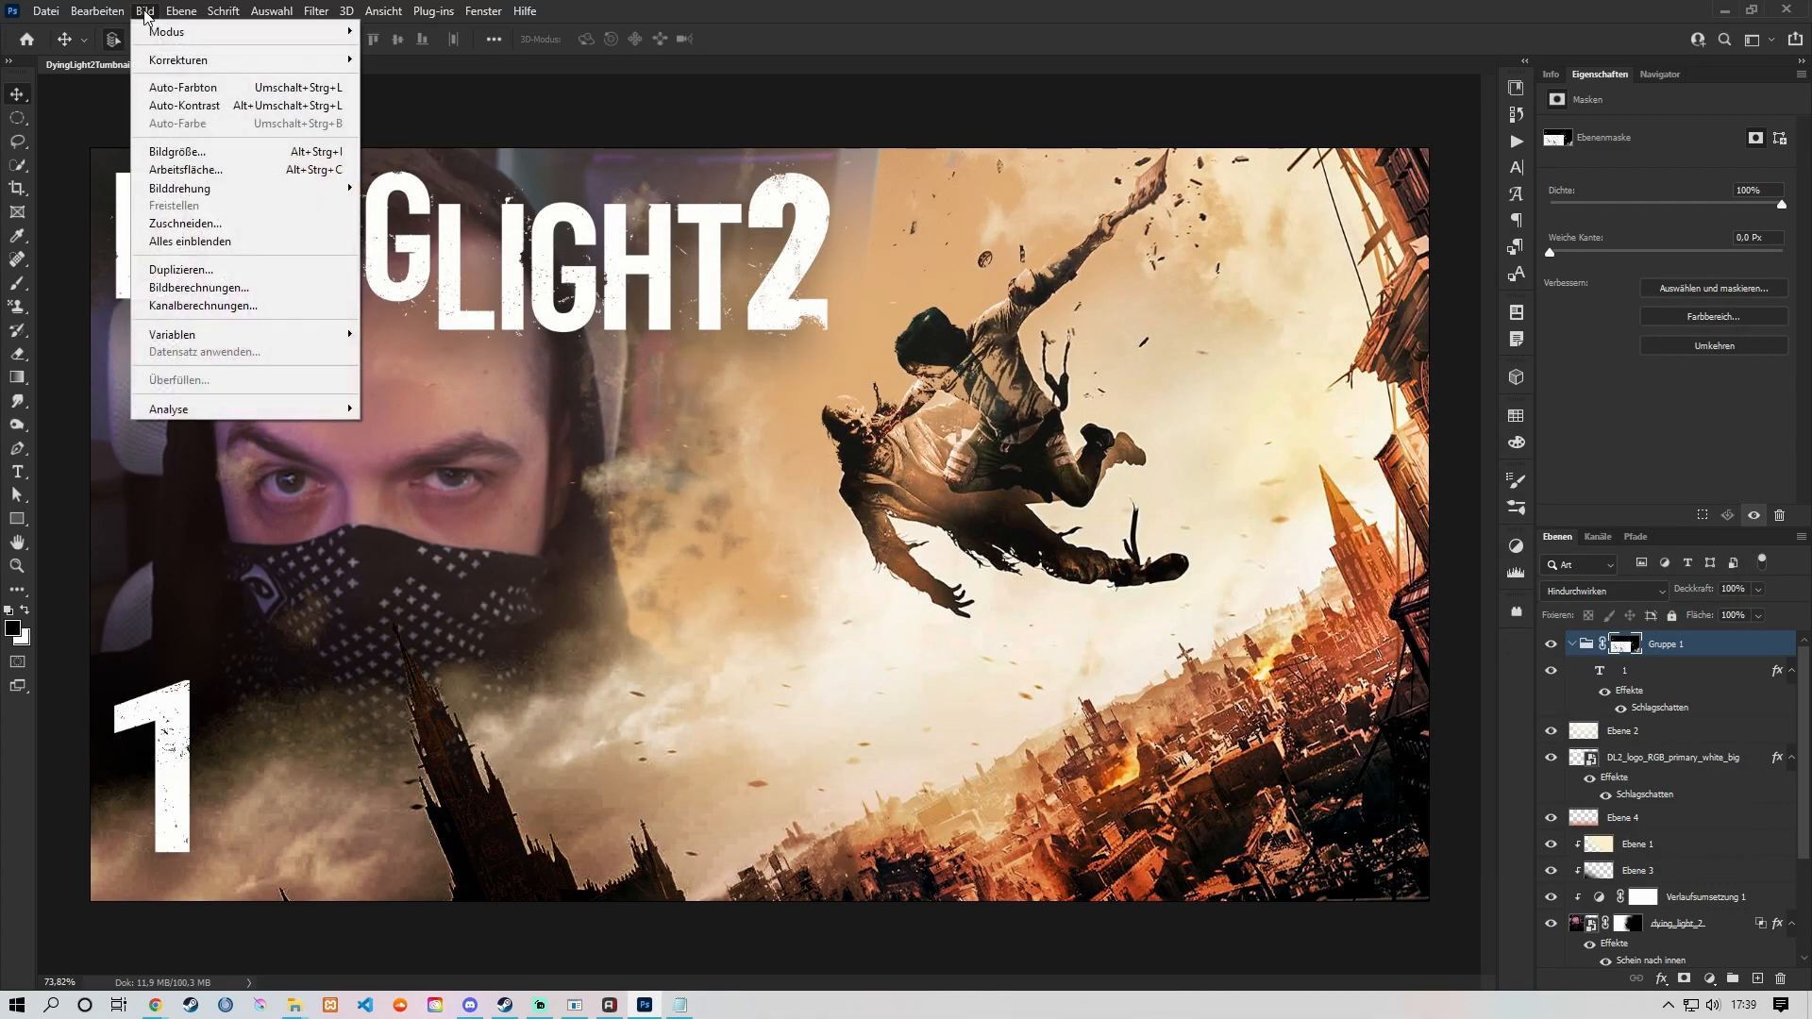
pyautogui.moveTo(244, 334)
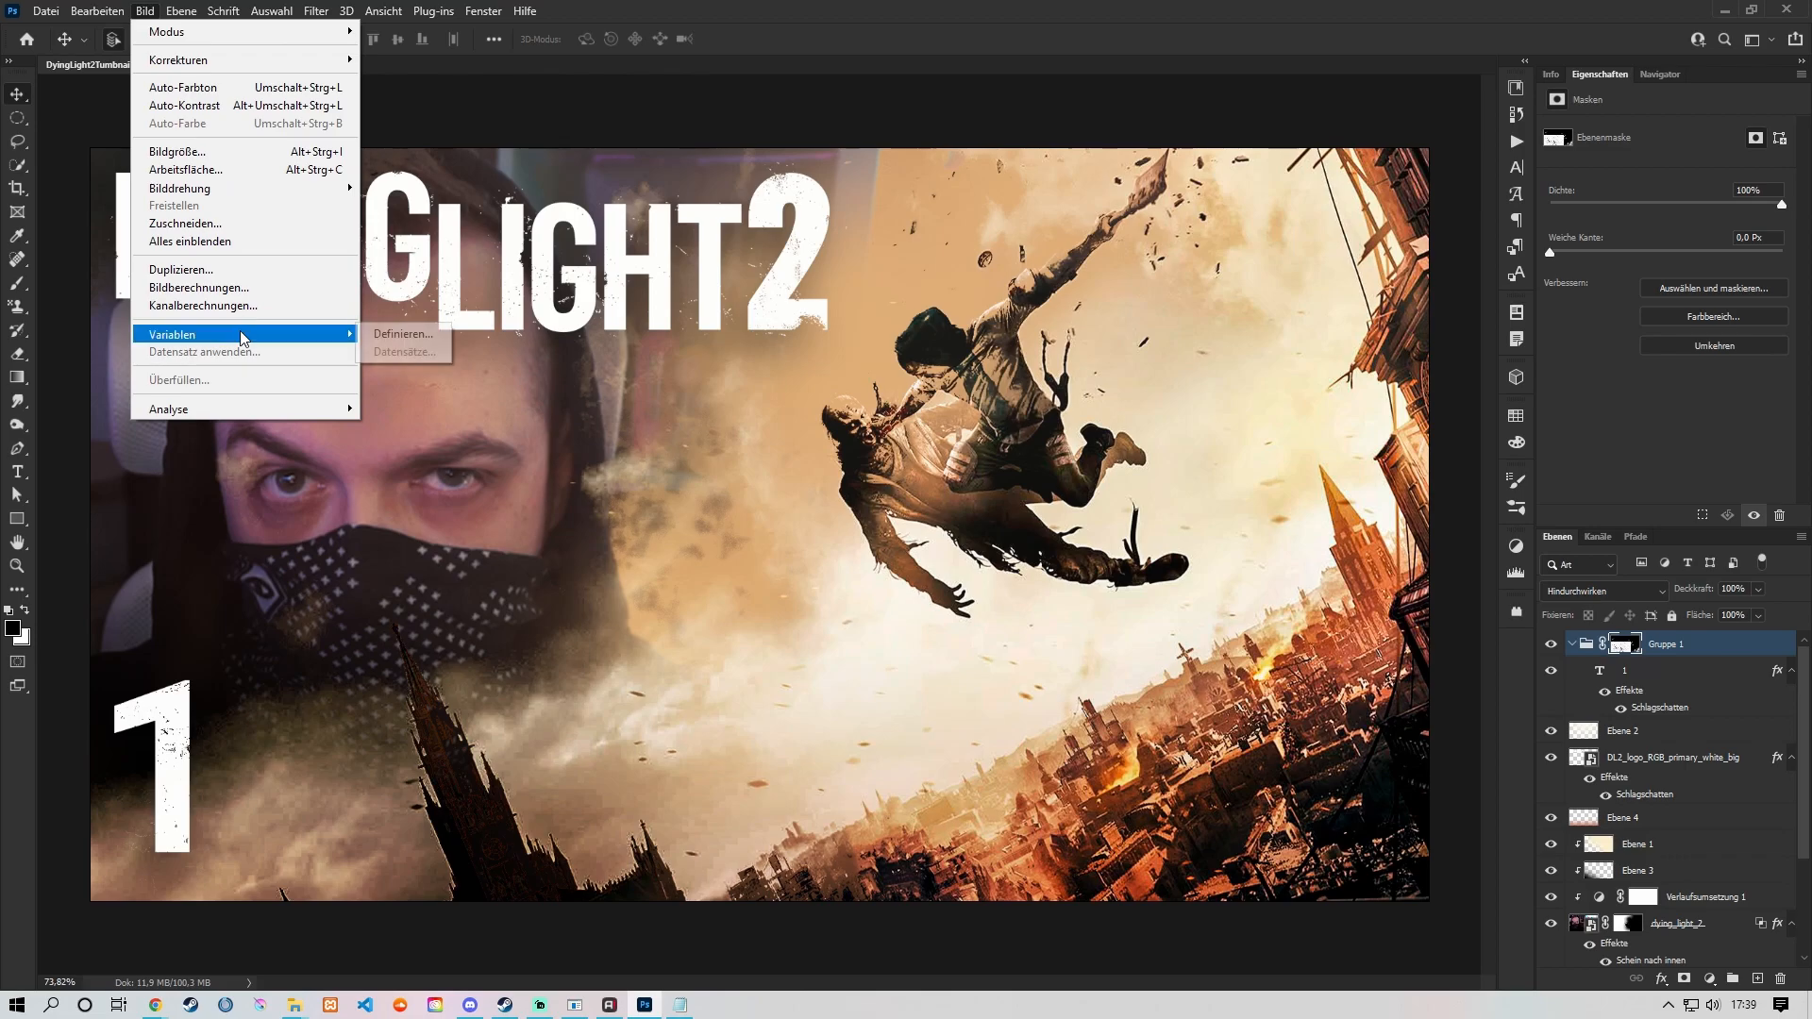
pyautogui.click(421, 338)
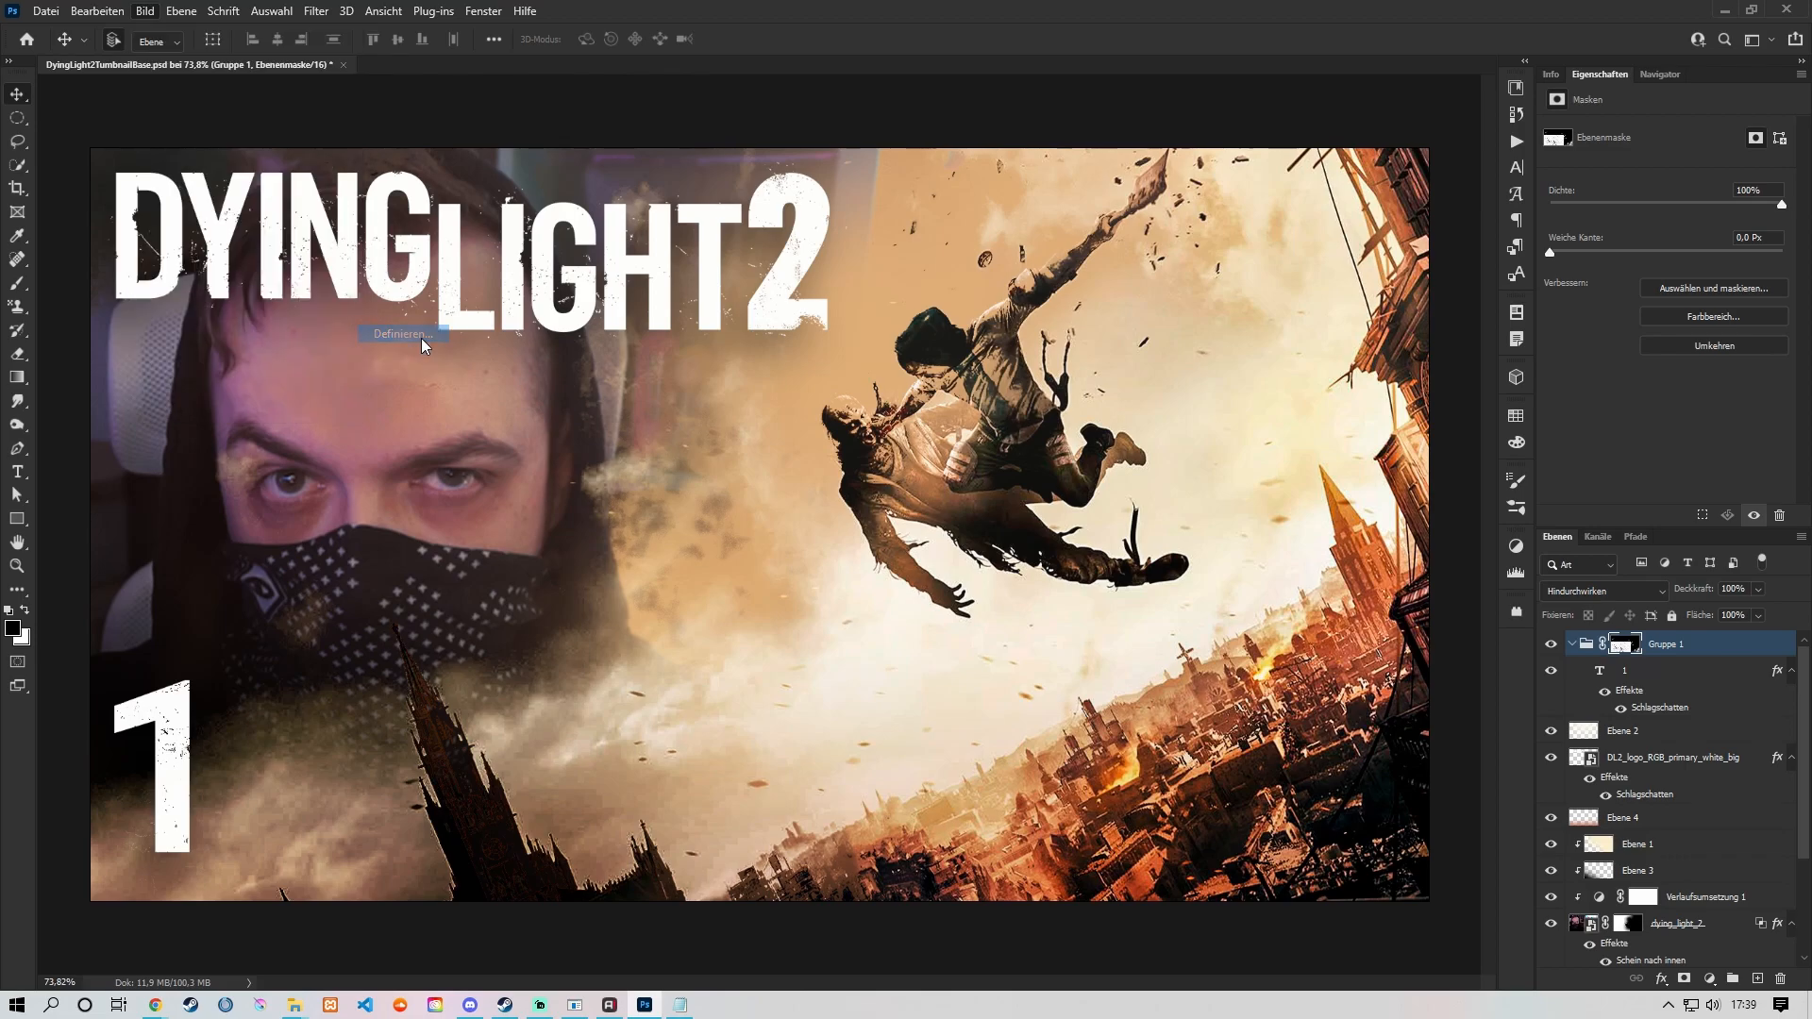
pyautogui.moveTo(801, 177); pyautogui.dragTo(839, 247)
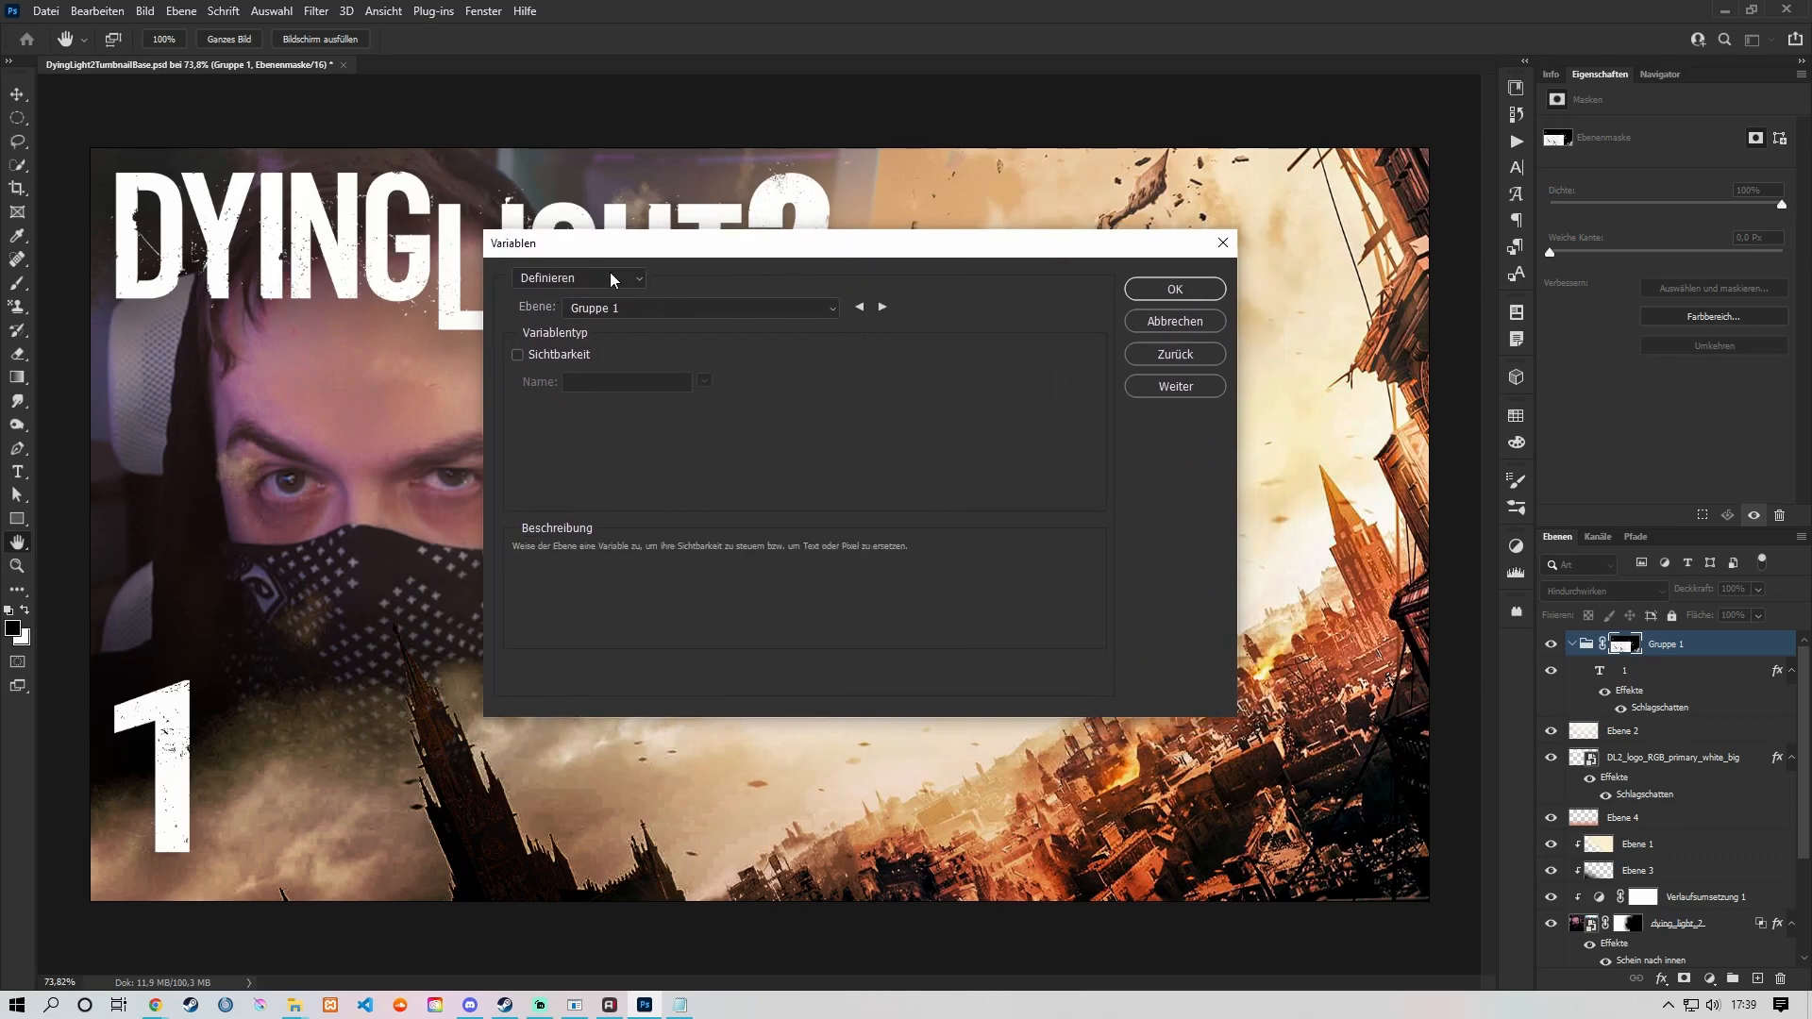
pyautogui.click(670, 308)
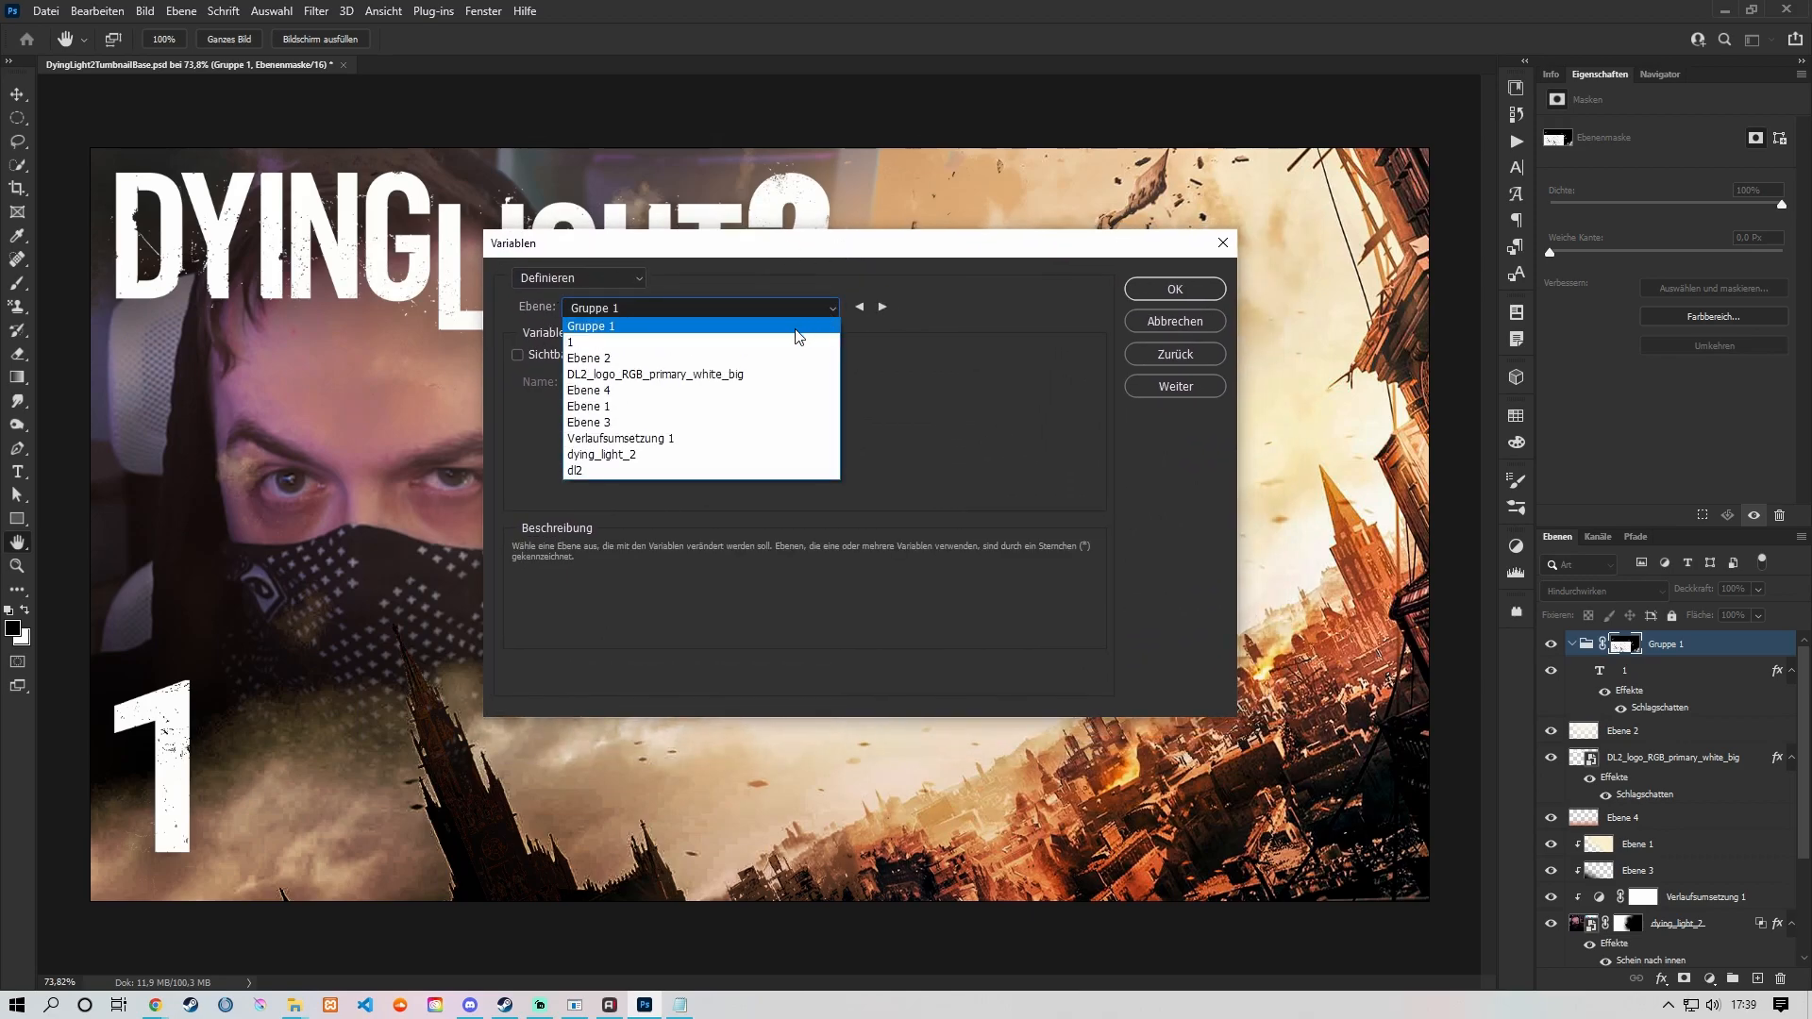
pyautogui.click(774, 343)
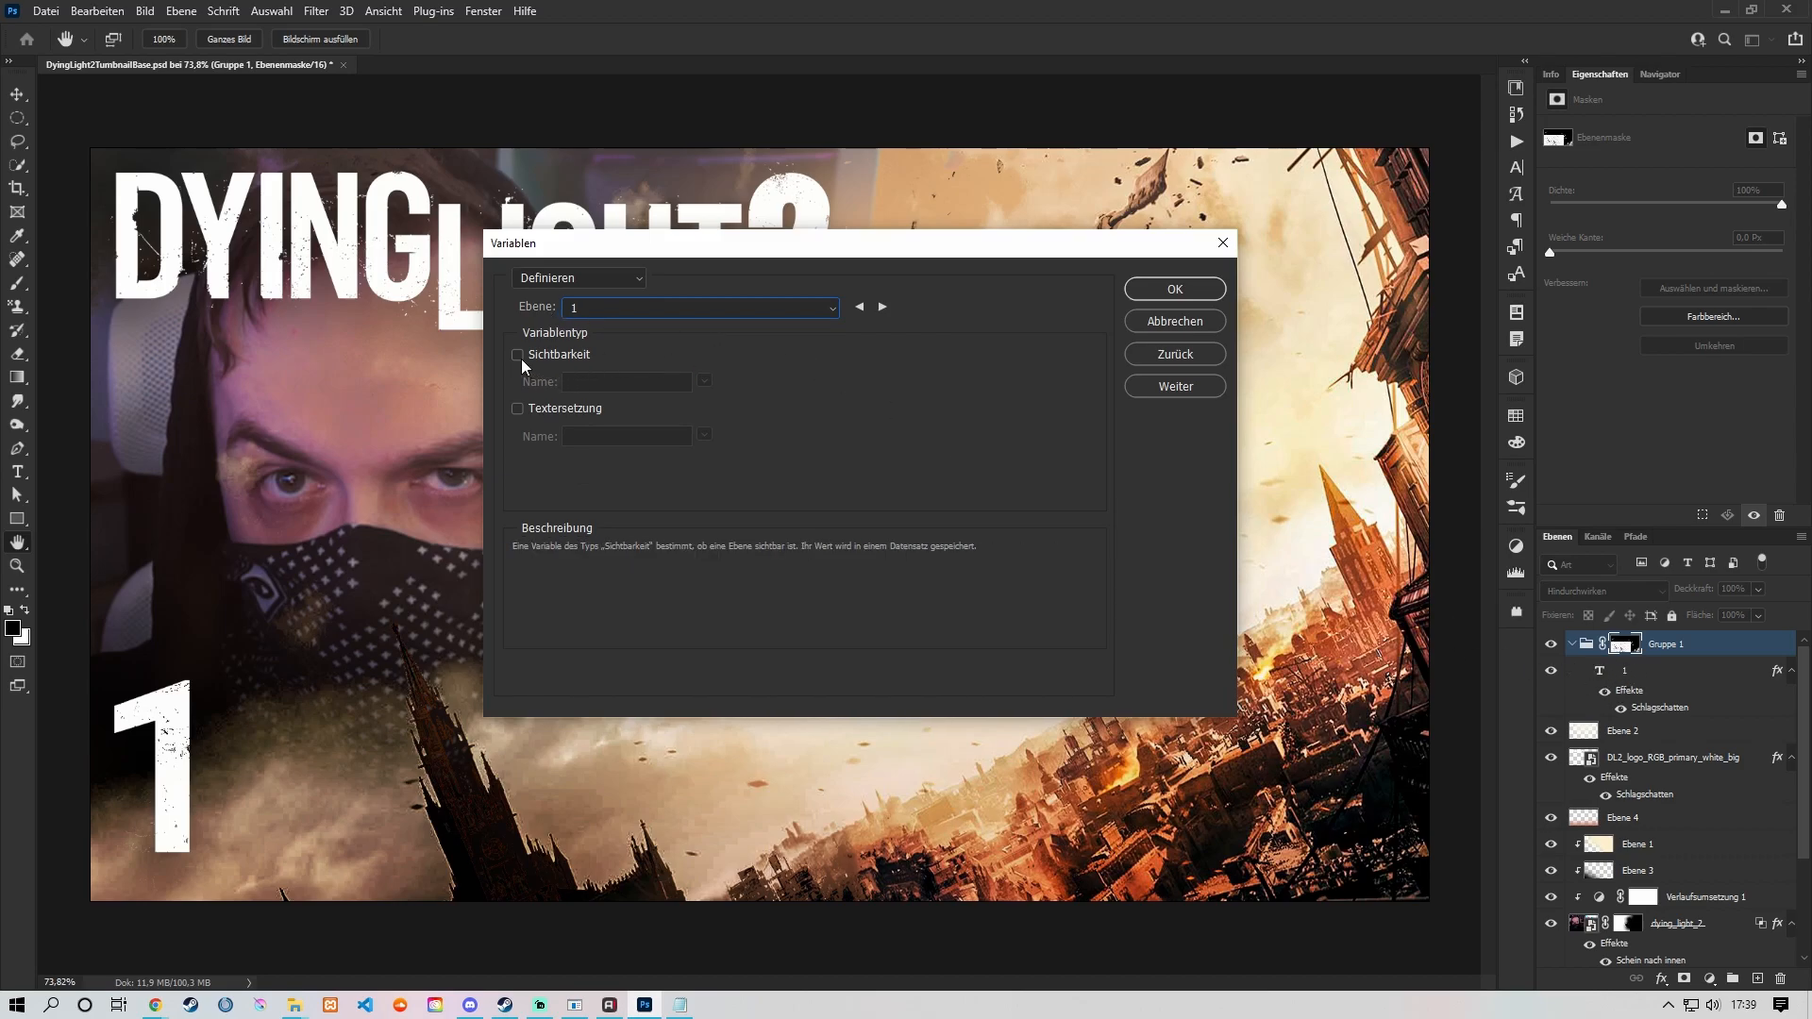
pyautogui.click(517, 410)
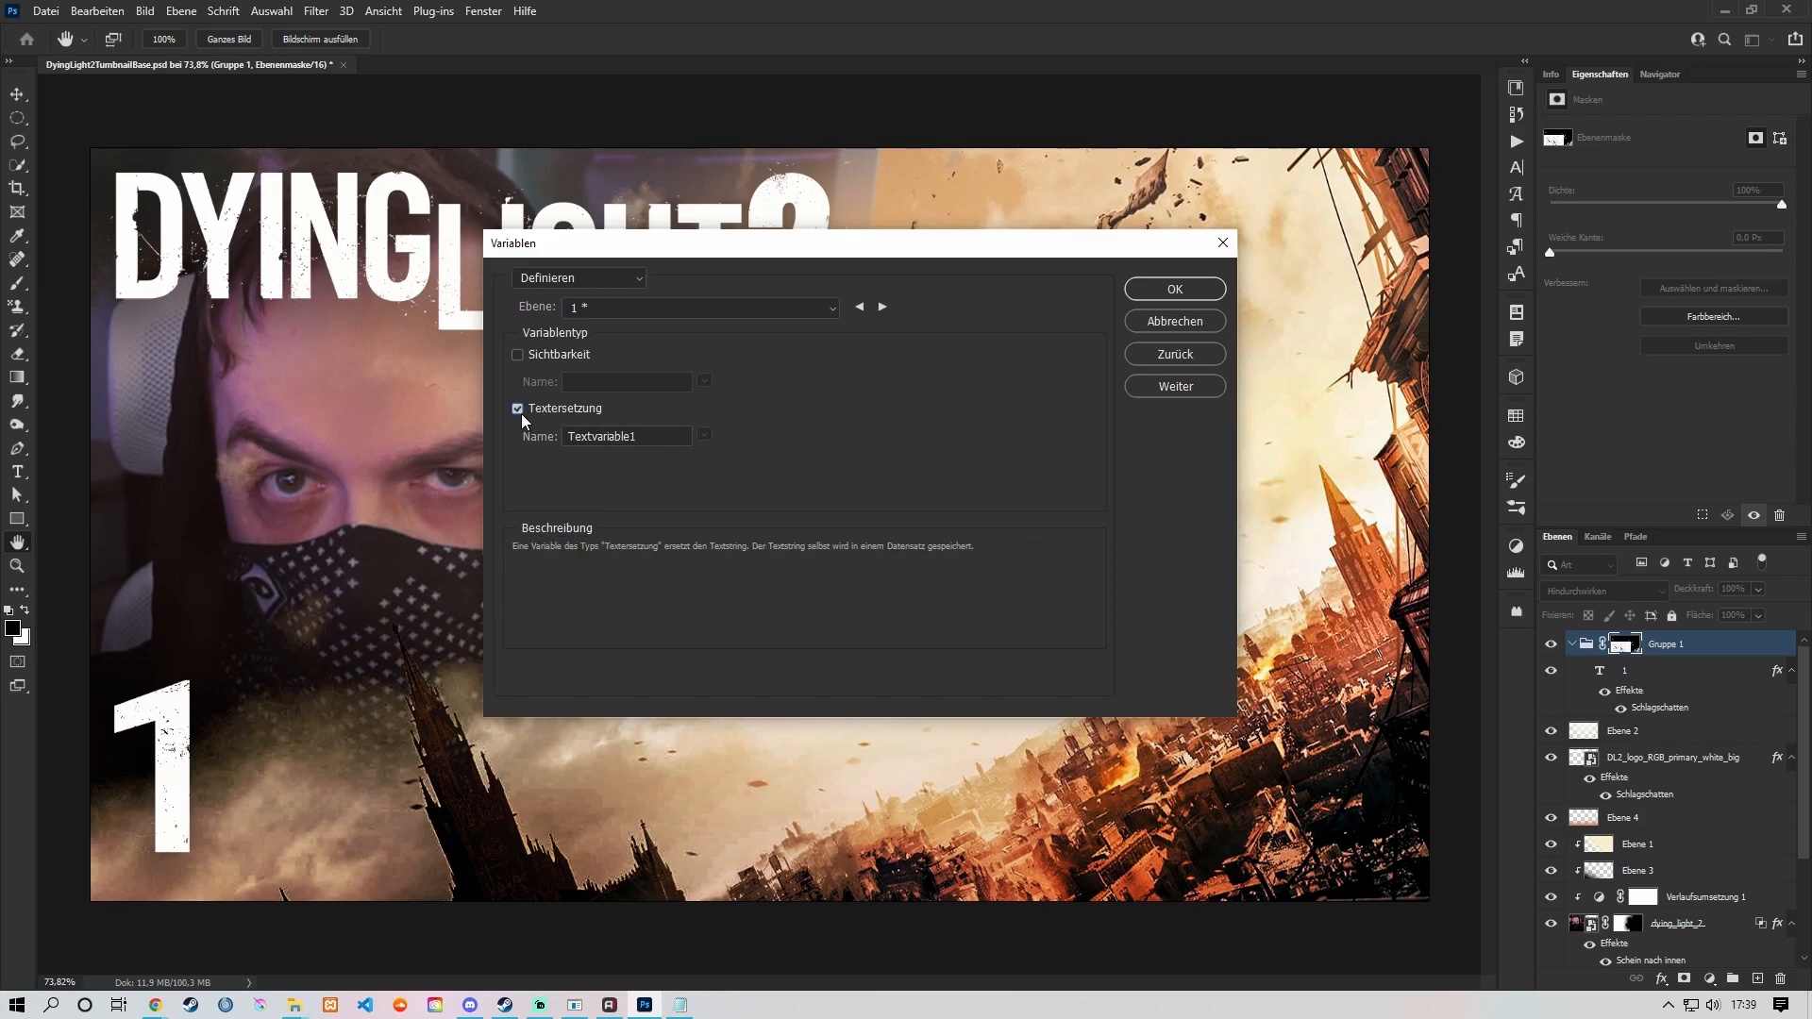
pyautogui.press('Tab')
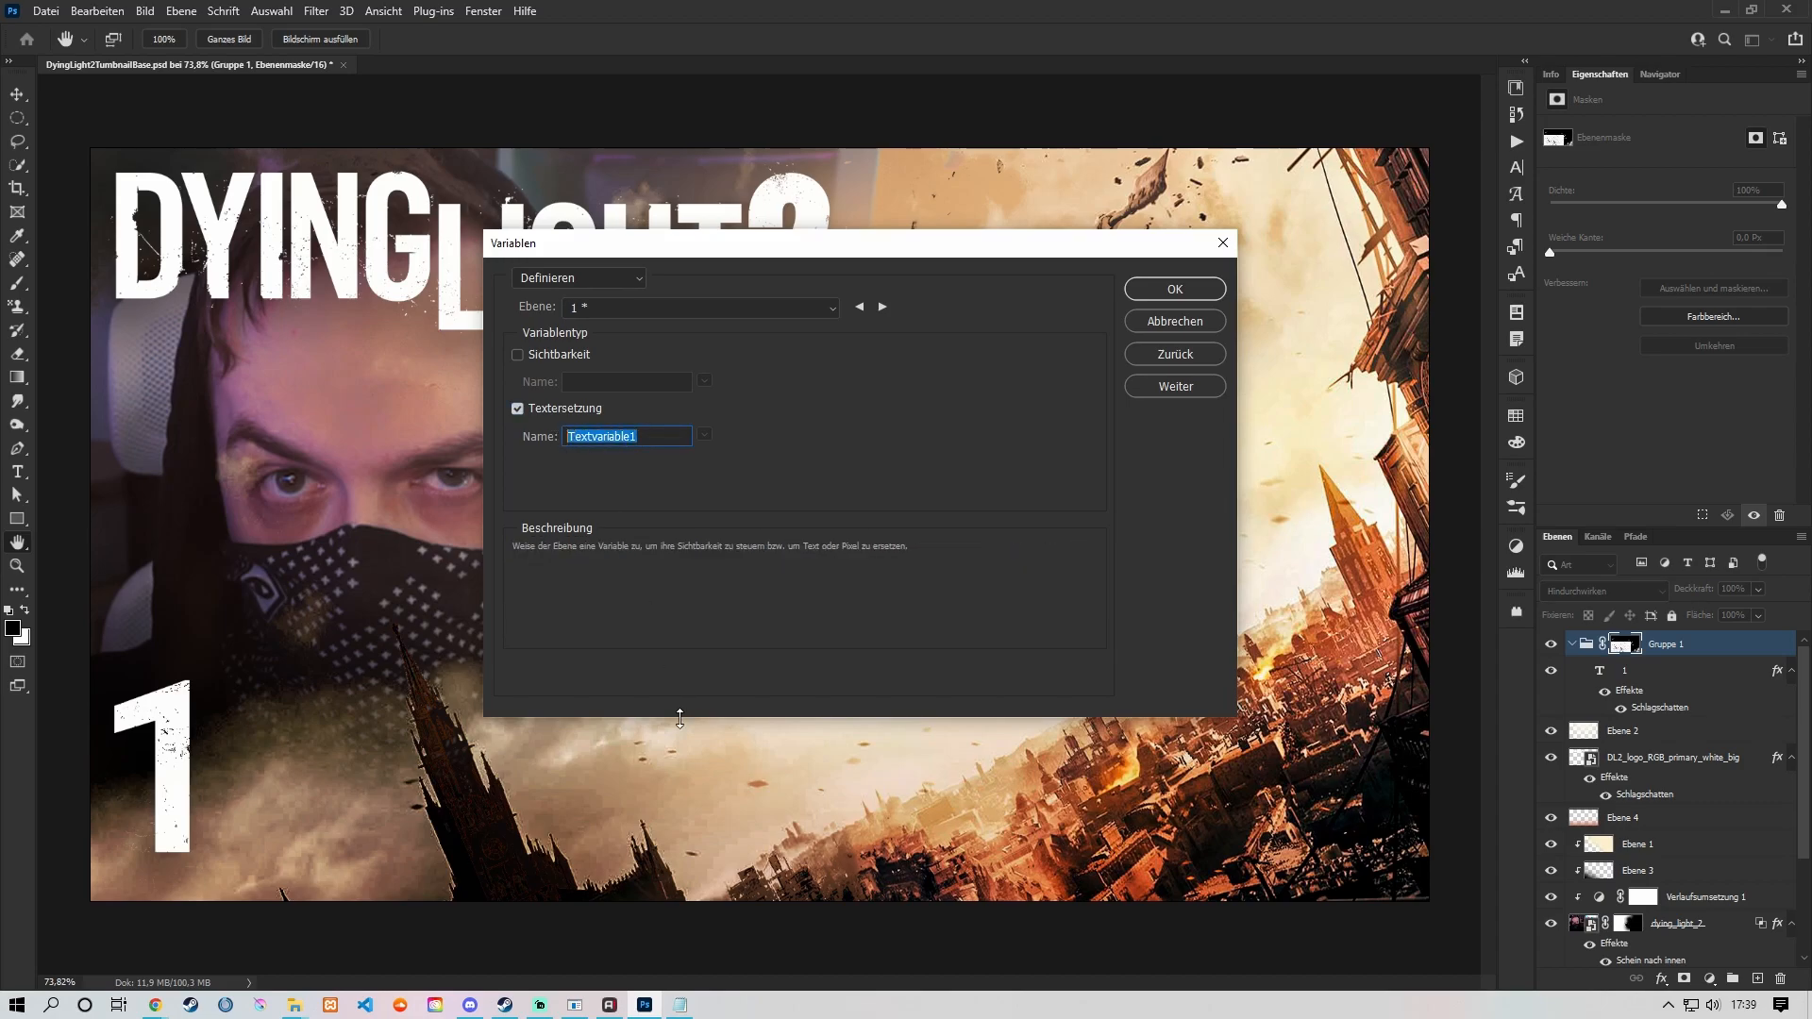
# Step: Switch to the text document, copy the header word "episode" and save the file
pyautogui.click(680, 1005)
pyautogui.hotkey('shift', 'Left')
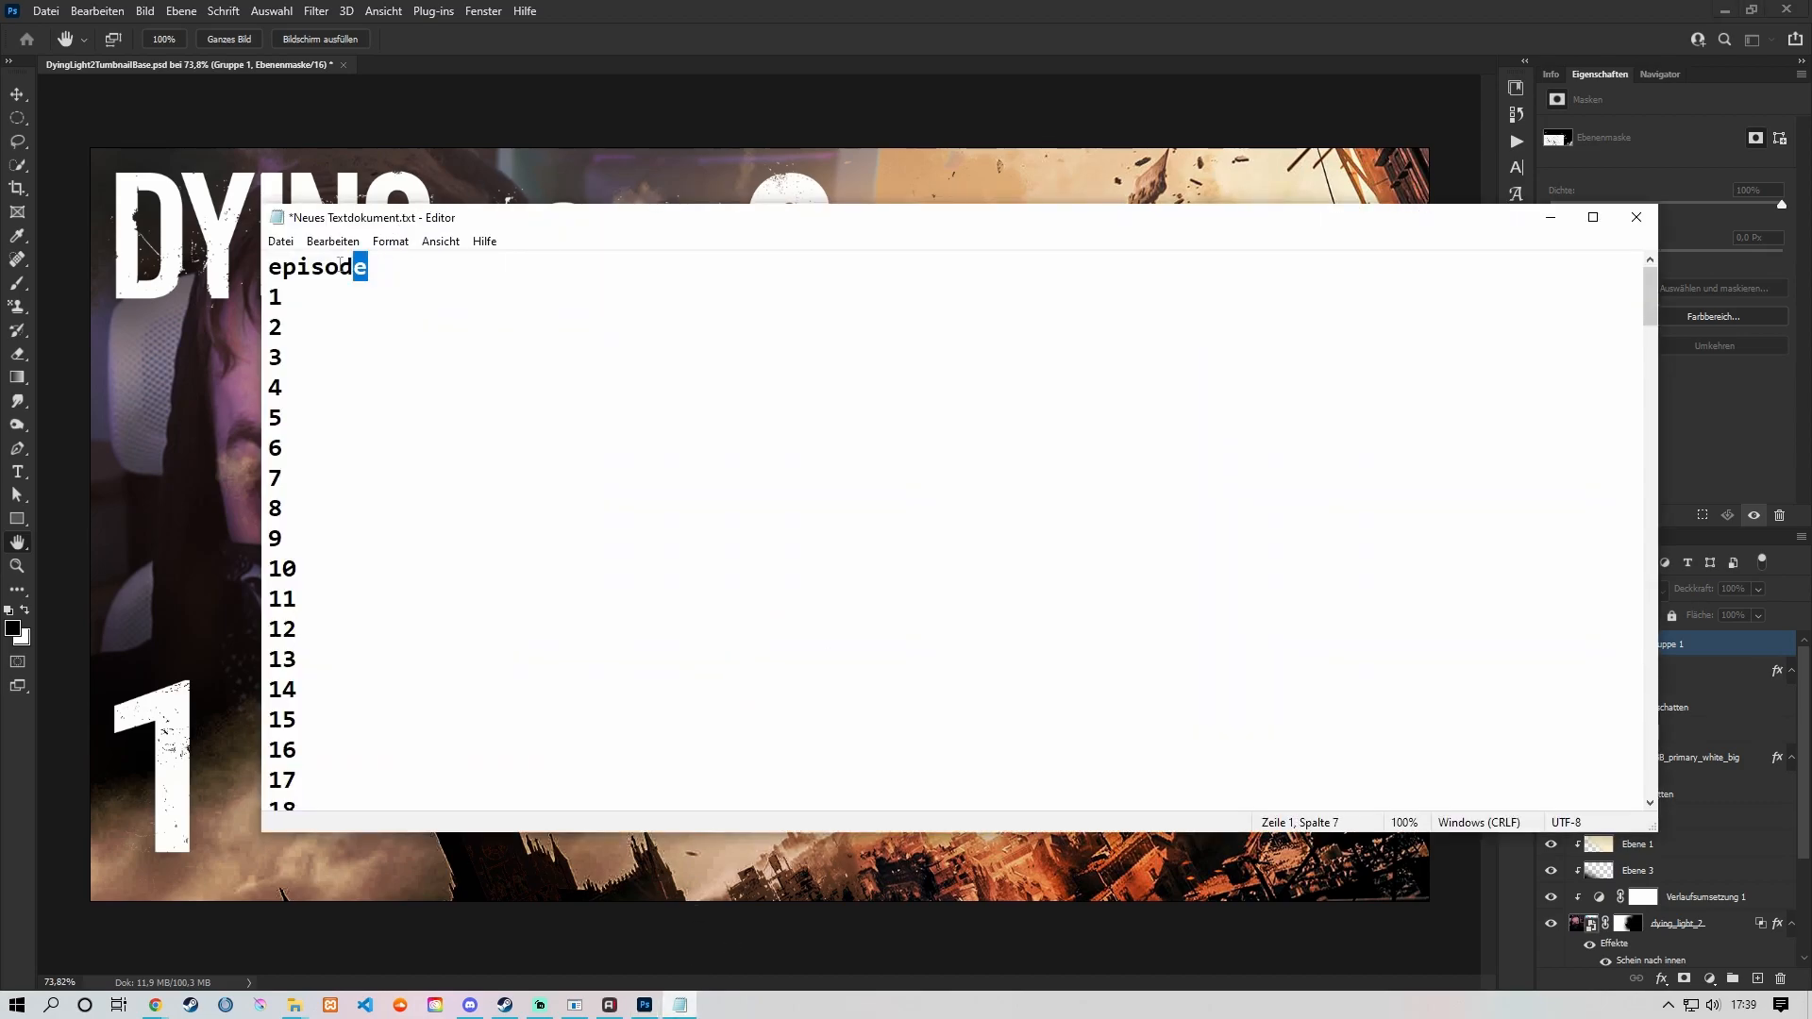
pyautogui.hotkey('shift', 'Left')
pyautogui.hotkey('shift', 'Left')
pyautogui.hotkey('shift', 'Left')
pyautogui.hotkey('shift', 'Left')
pyautogui.hotkey('shift', 'Left')
pyautogui.hotkey('shift', 'Left')
pyautogui.hotkey('ctrl', 'c')
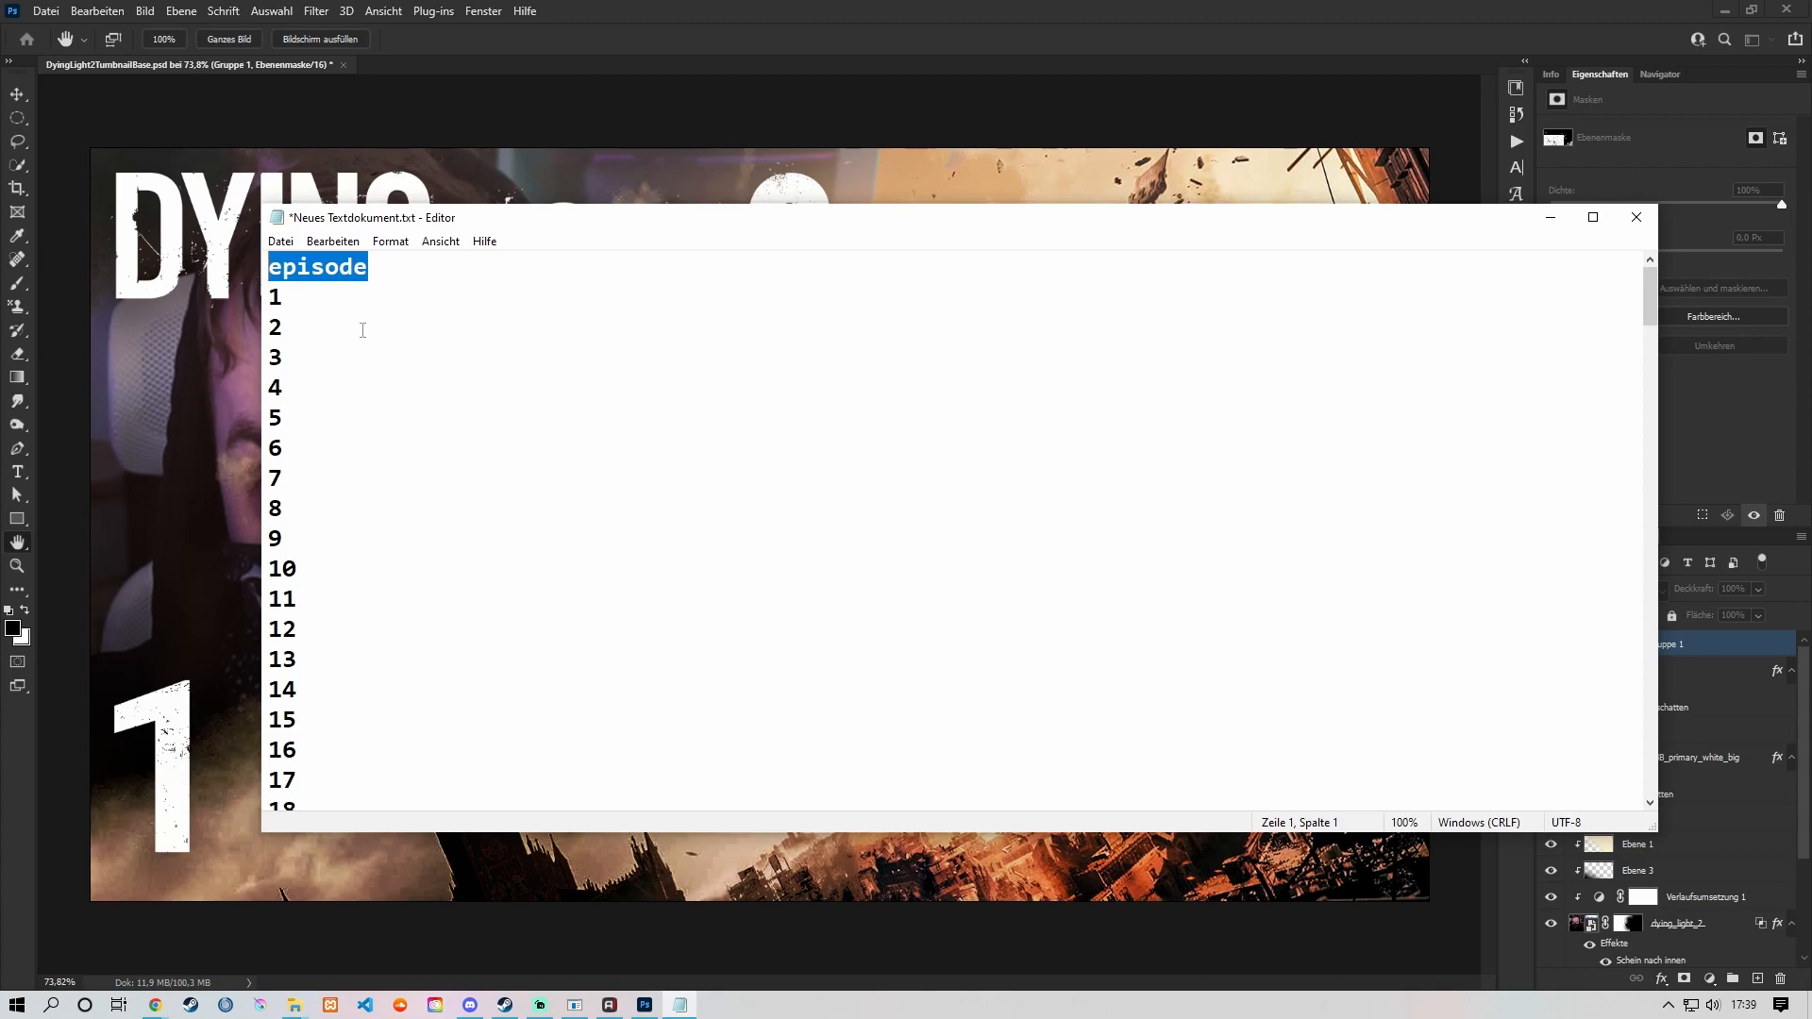
pyautogui.hotkey('ctrl', 's')
pyautogui.click(1551, 217)
# Step: Back in Photoshop, name the text variable "episode" and switch to the data set settings (Datensätze)
pyautogui.moveTo(639, 440); pyautogui.dragTo(562, 436)
pyautogui.hotkey('ctrl', 'v')
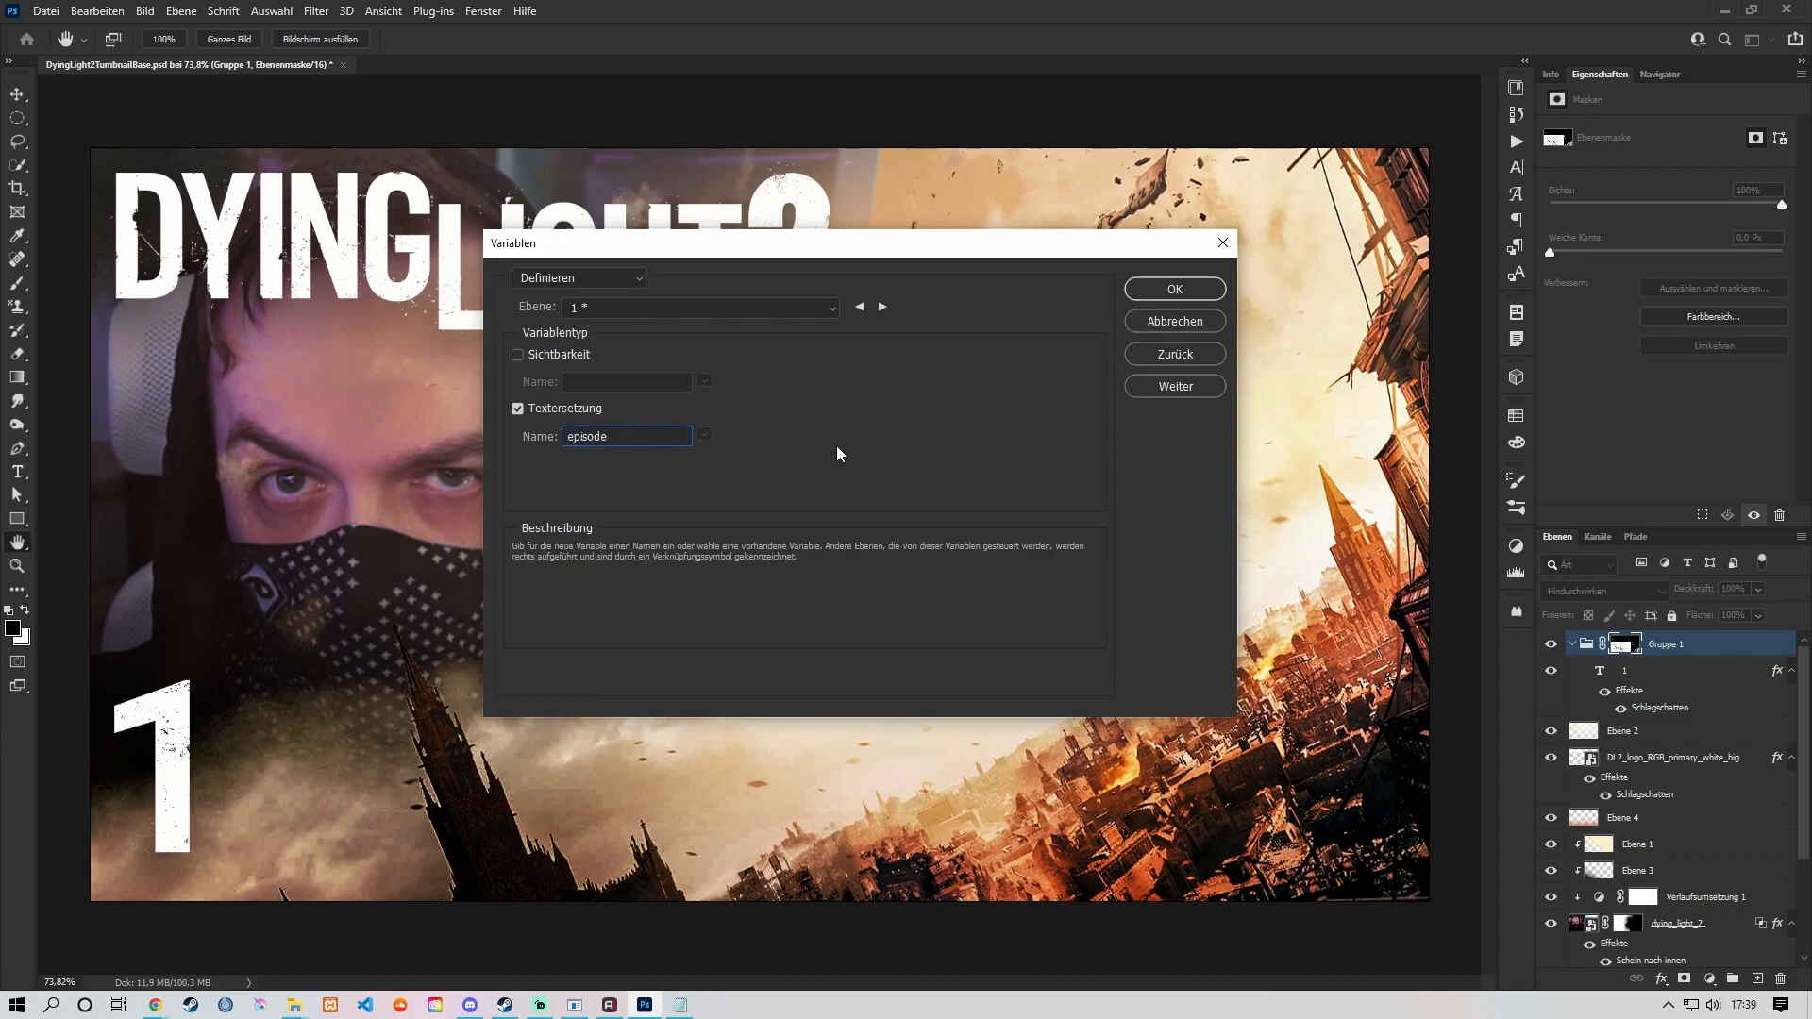
pyautogui.click(630, 278)
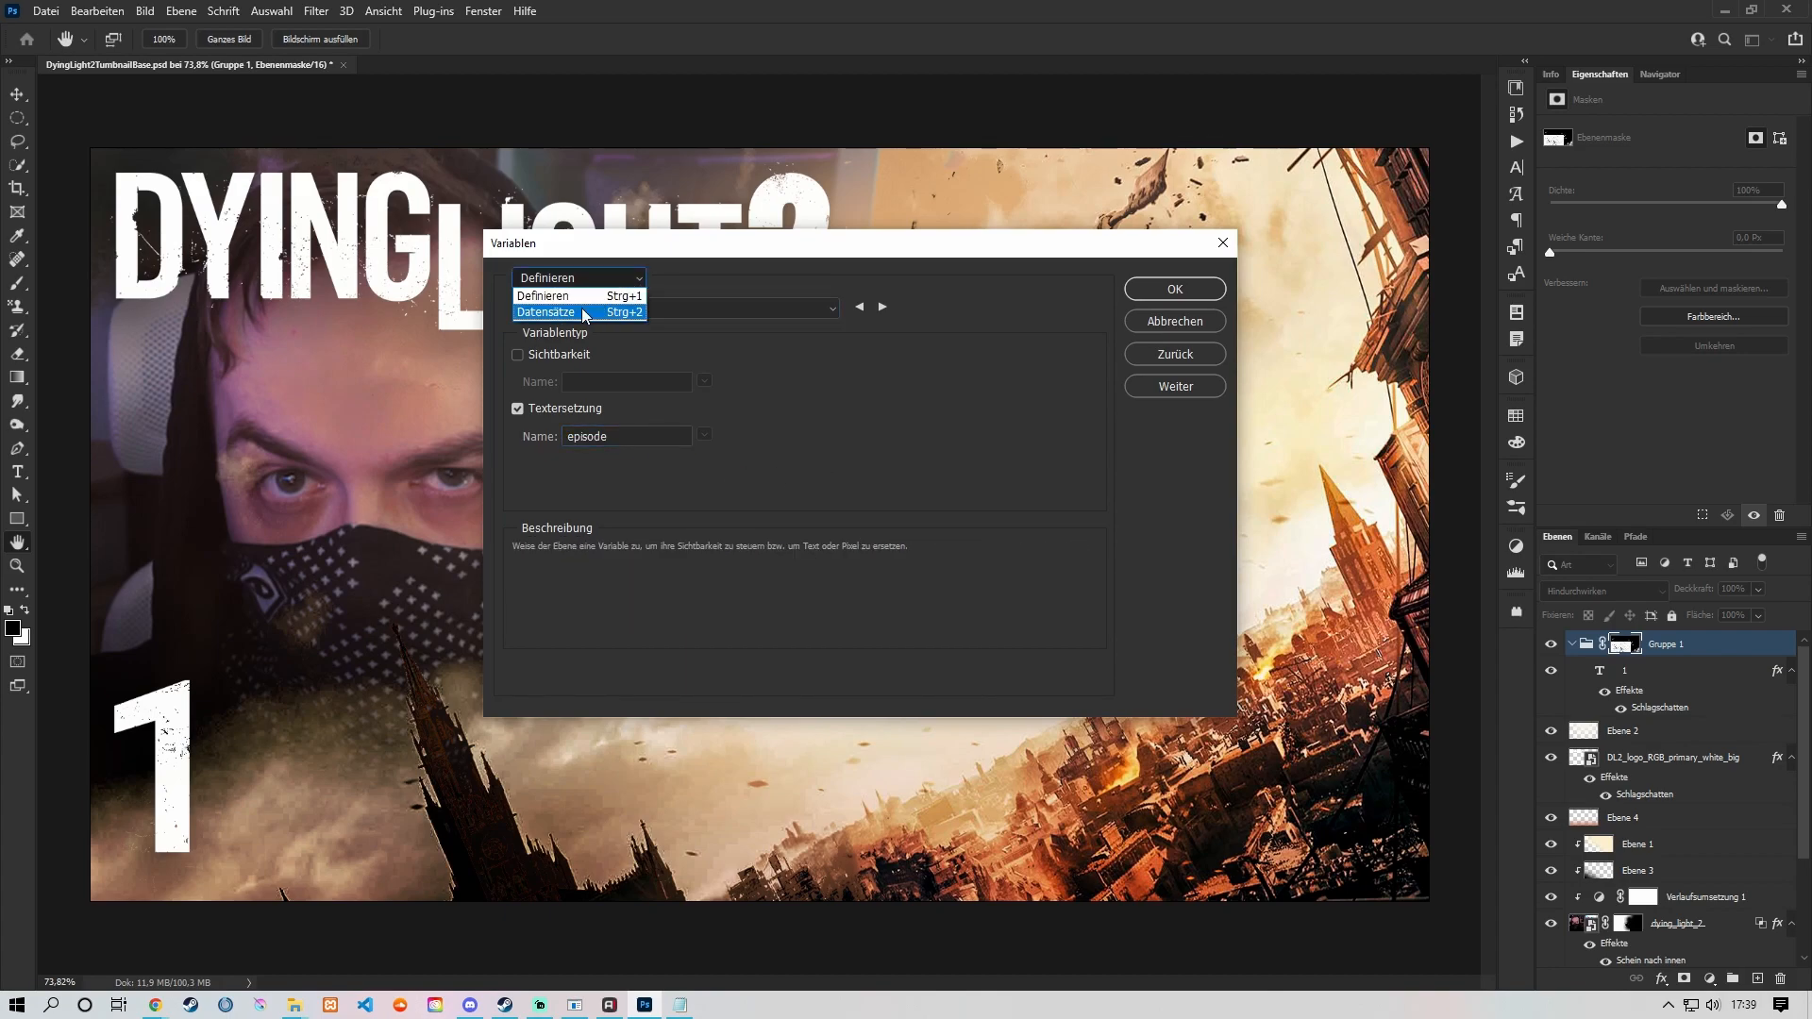
pyautogui.click(585, 312)
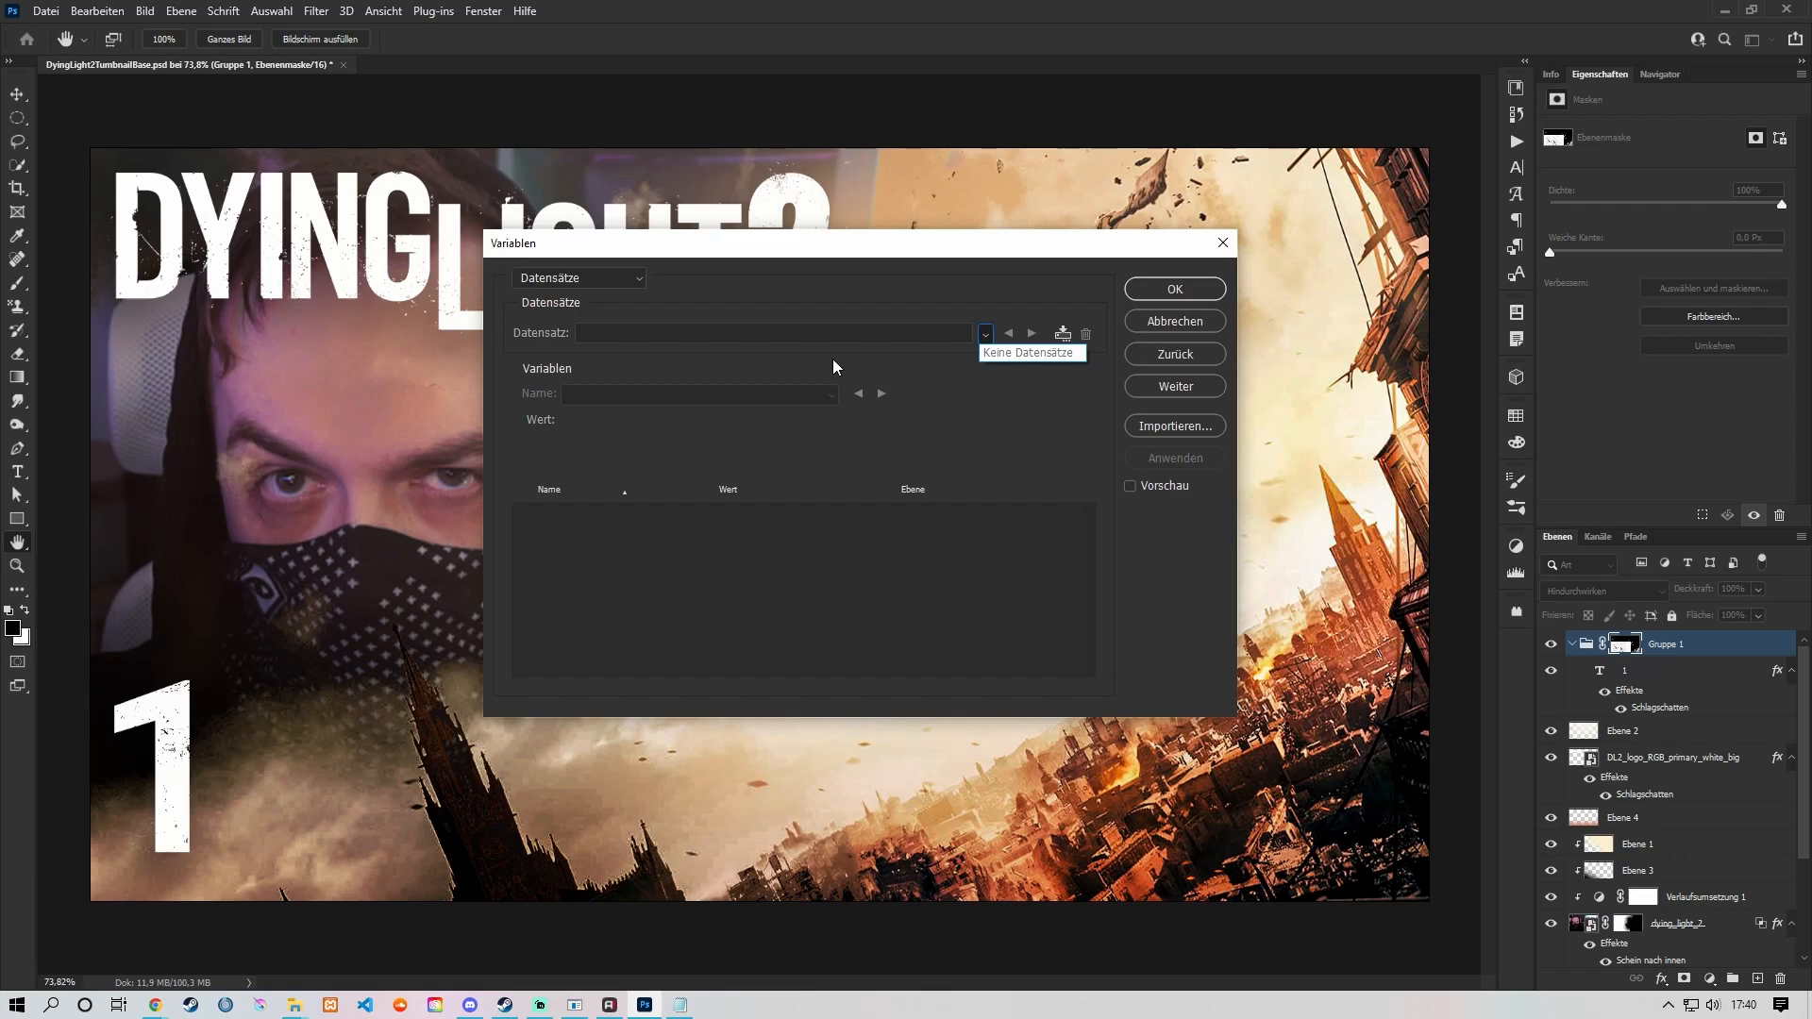
# Step: Import the data sets from Neues Textdokument.txt in the DyingLight2Thumbnails folder, replacing existing data sets
pyautogui.click(1188, 427)
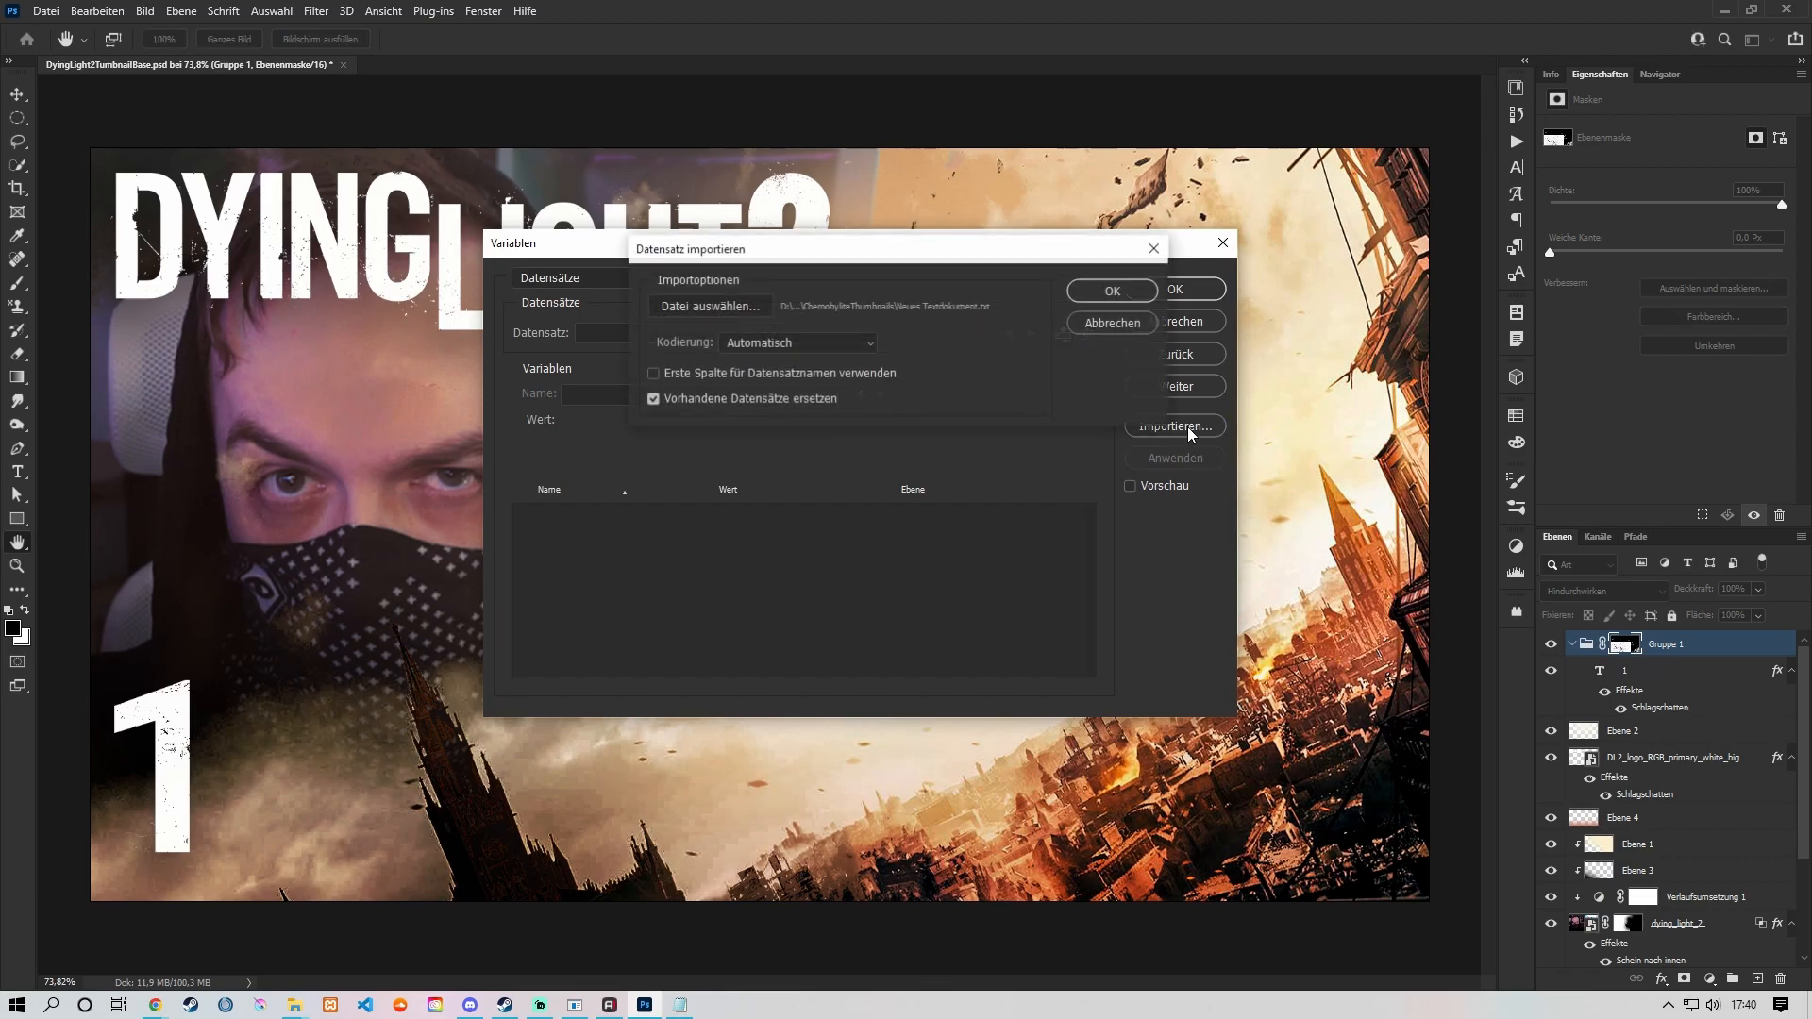
pyautogui.click(760, 308)
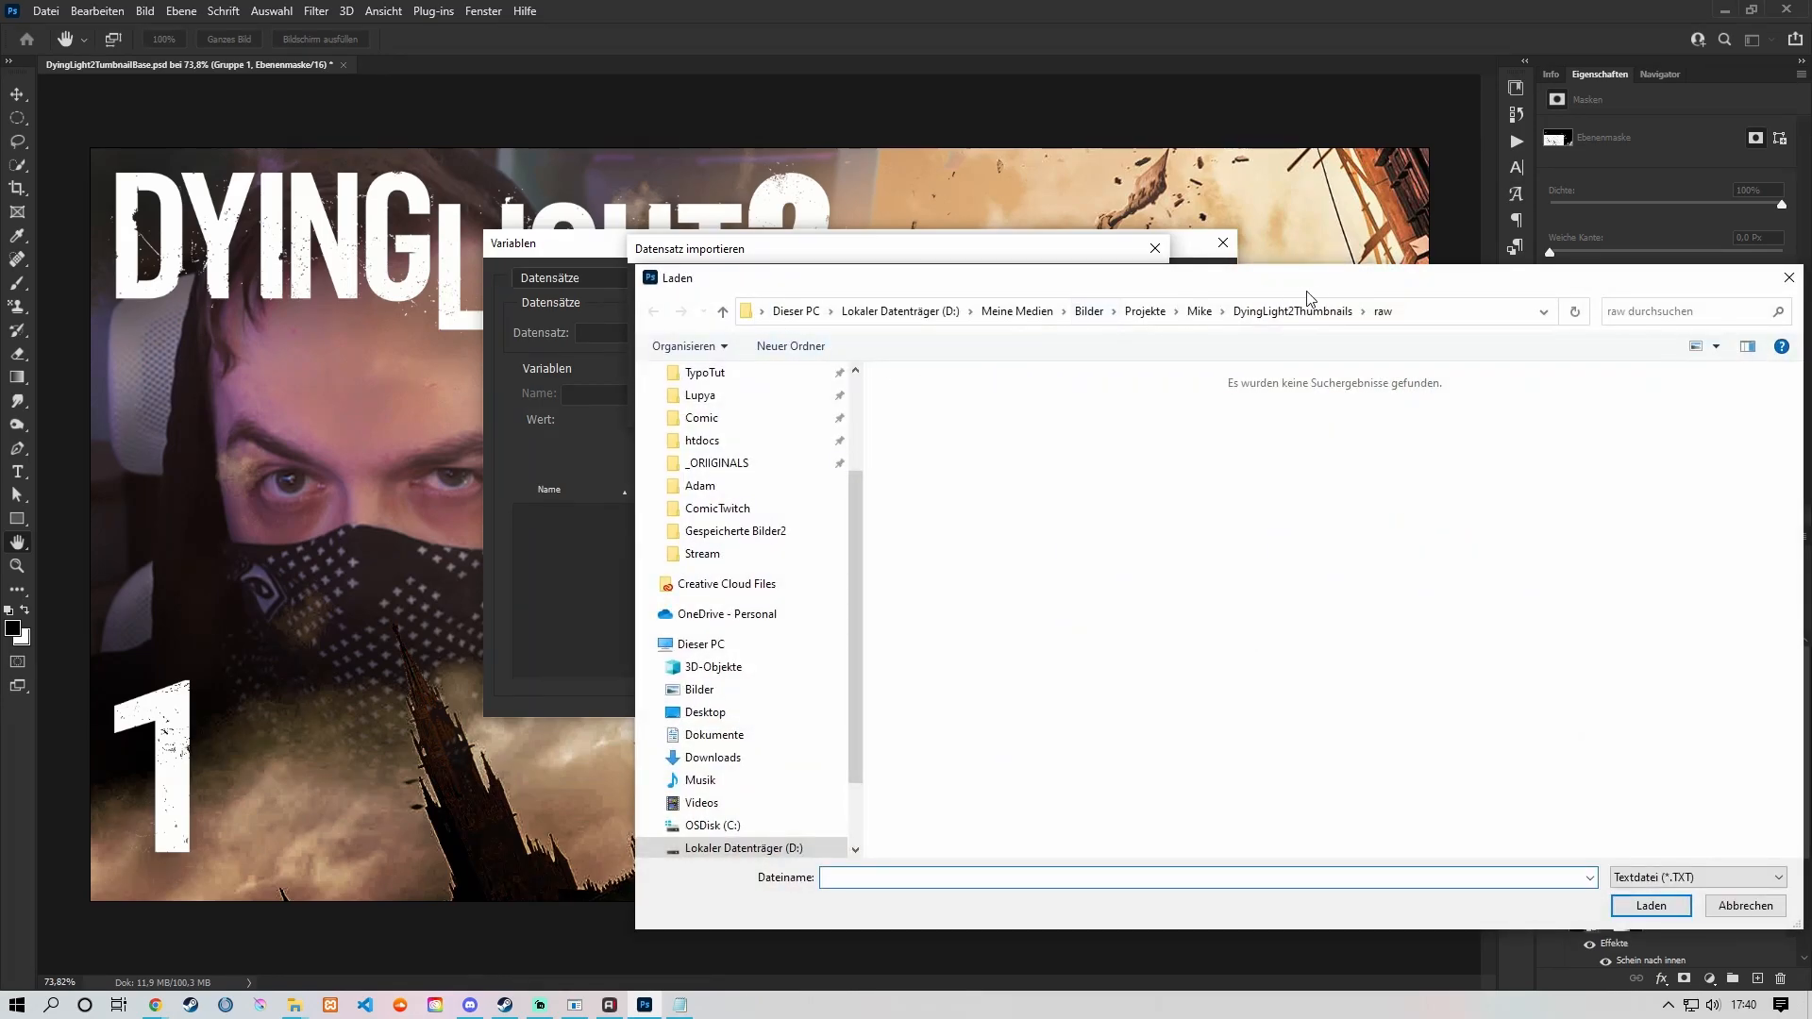
pyautogui.click(1175, 293)
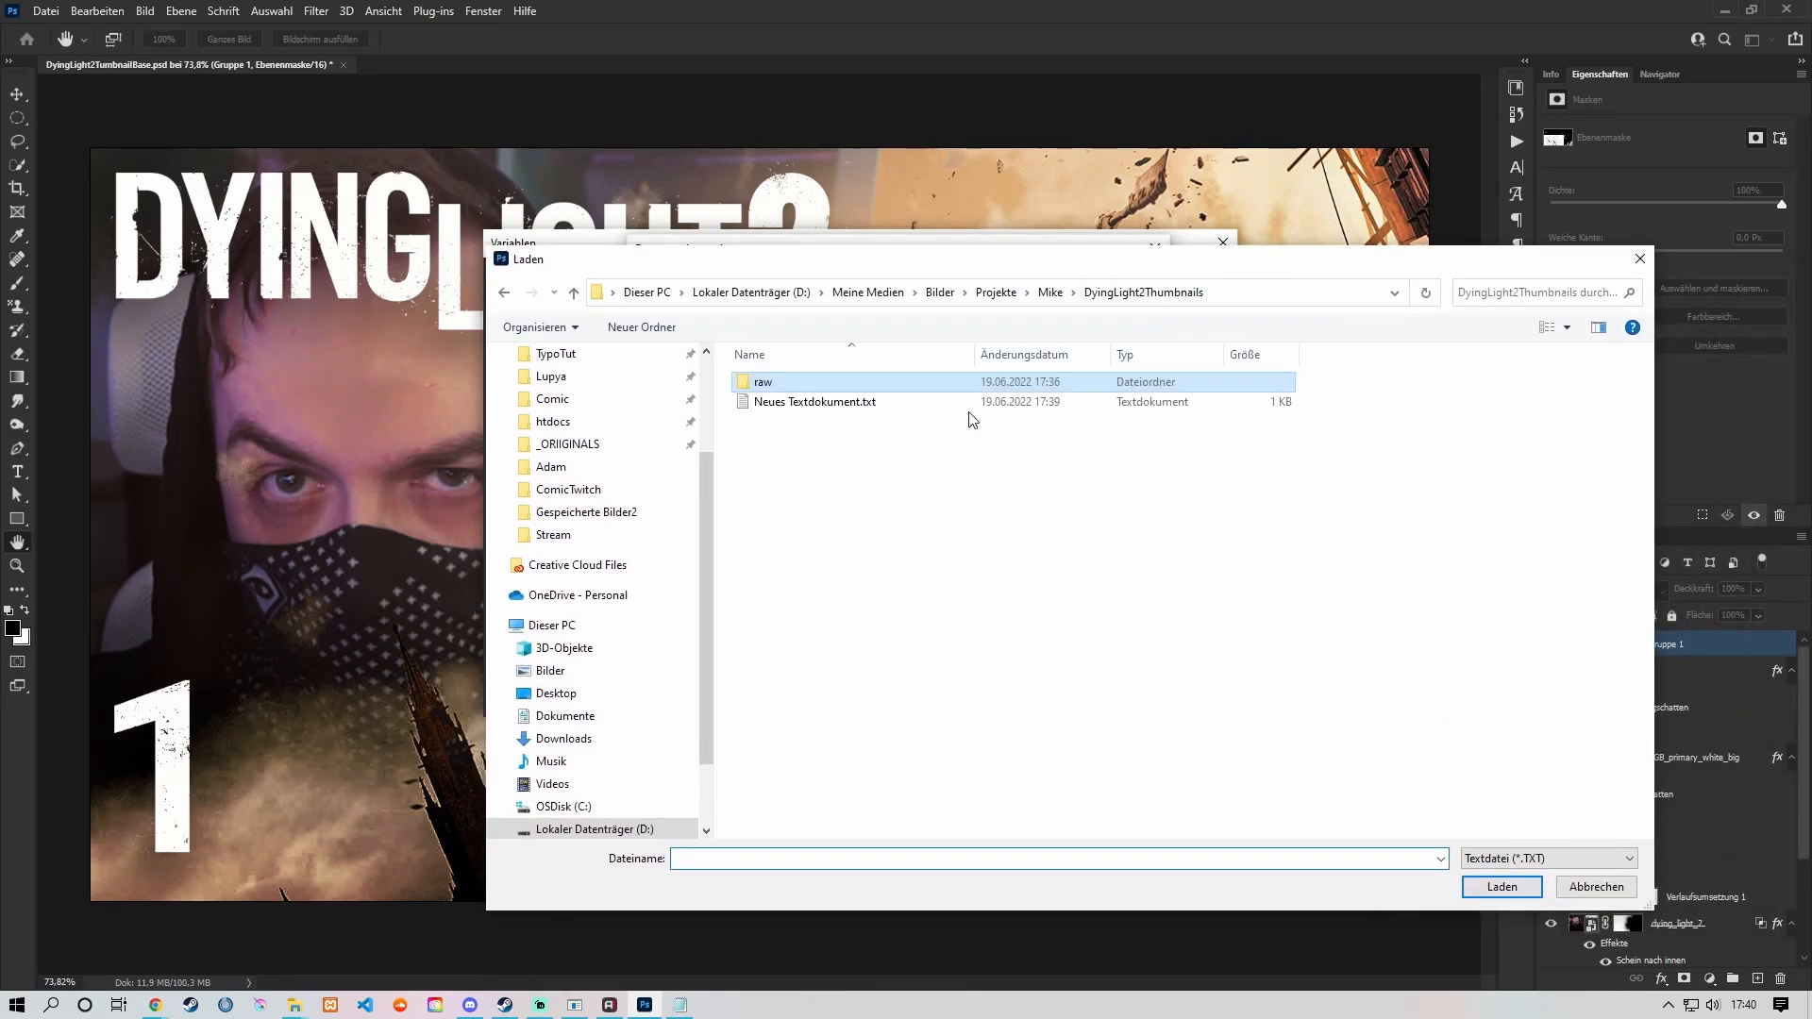
pyautogui.click(887, 413)
pyautogui.click(1489, 887)
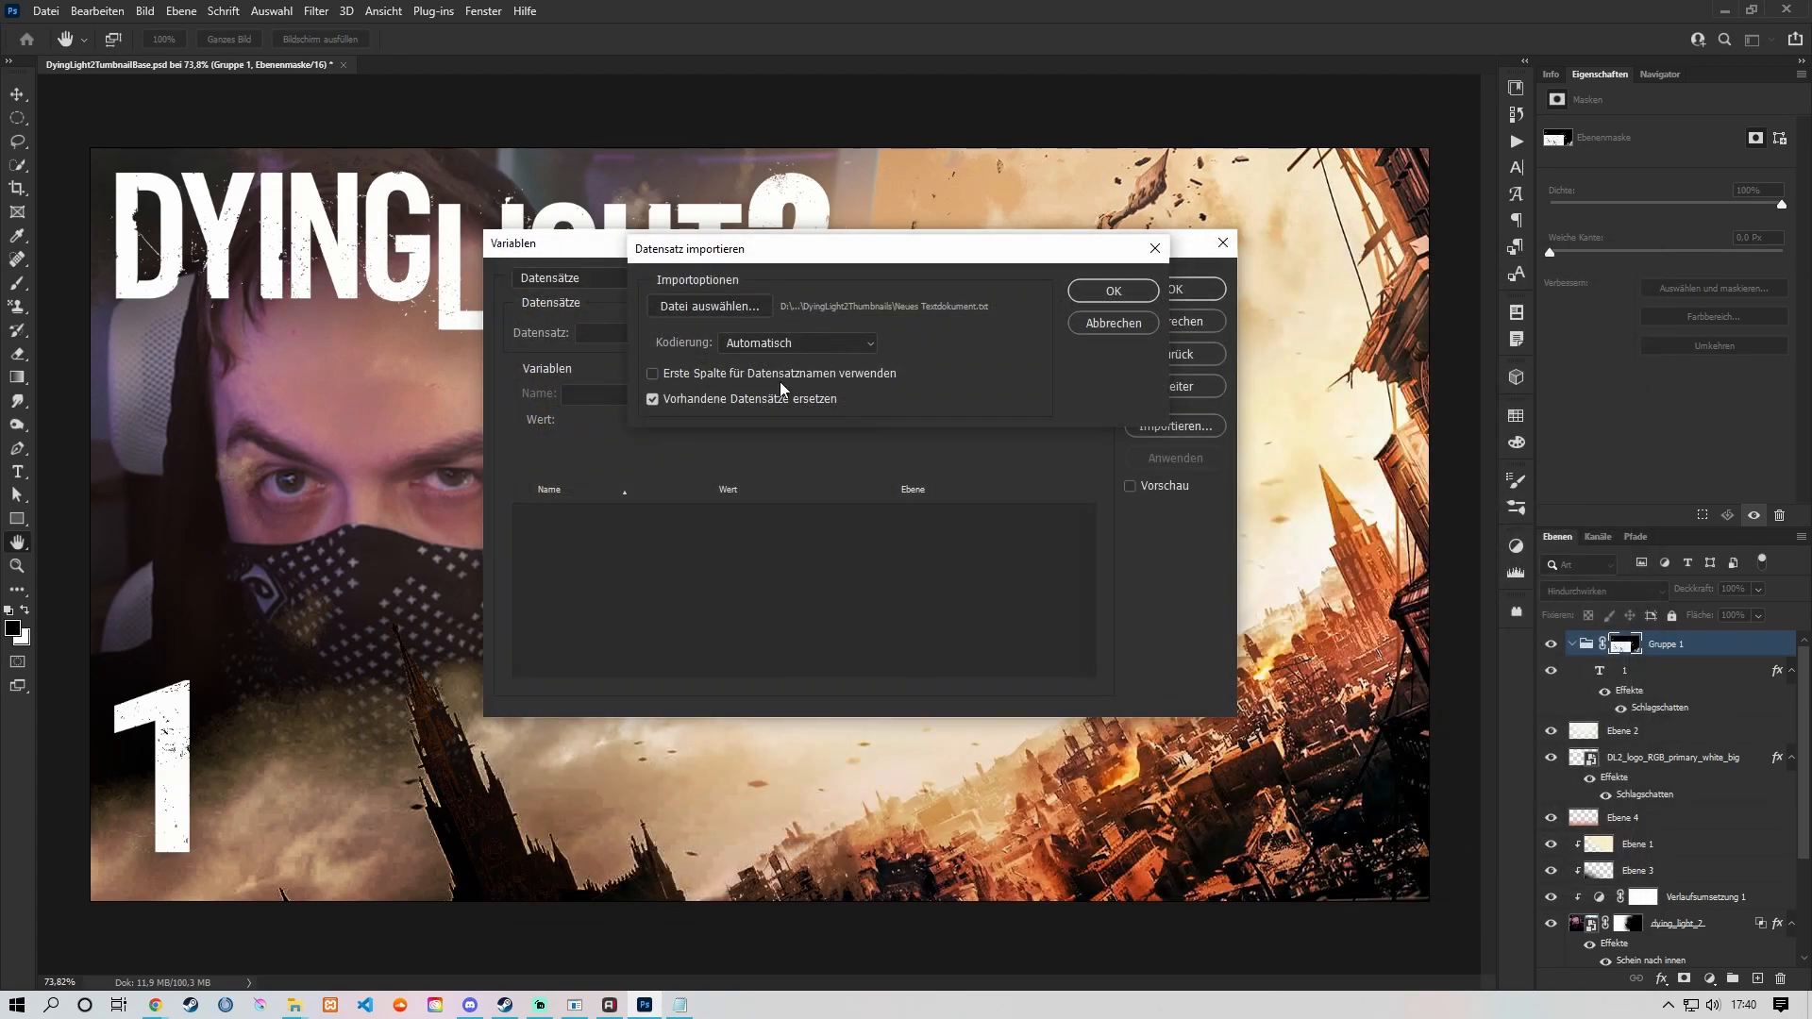
pyautogui.click(1095, 291)
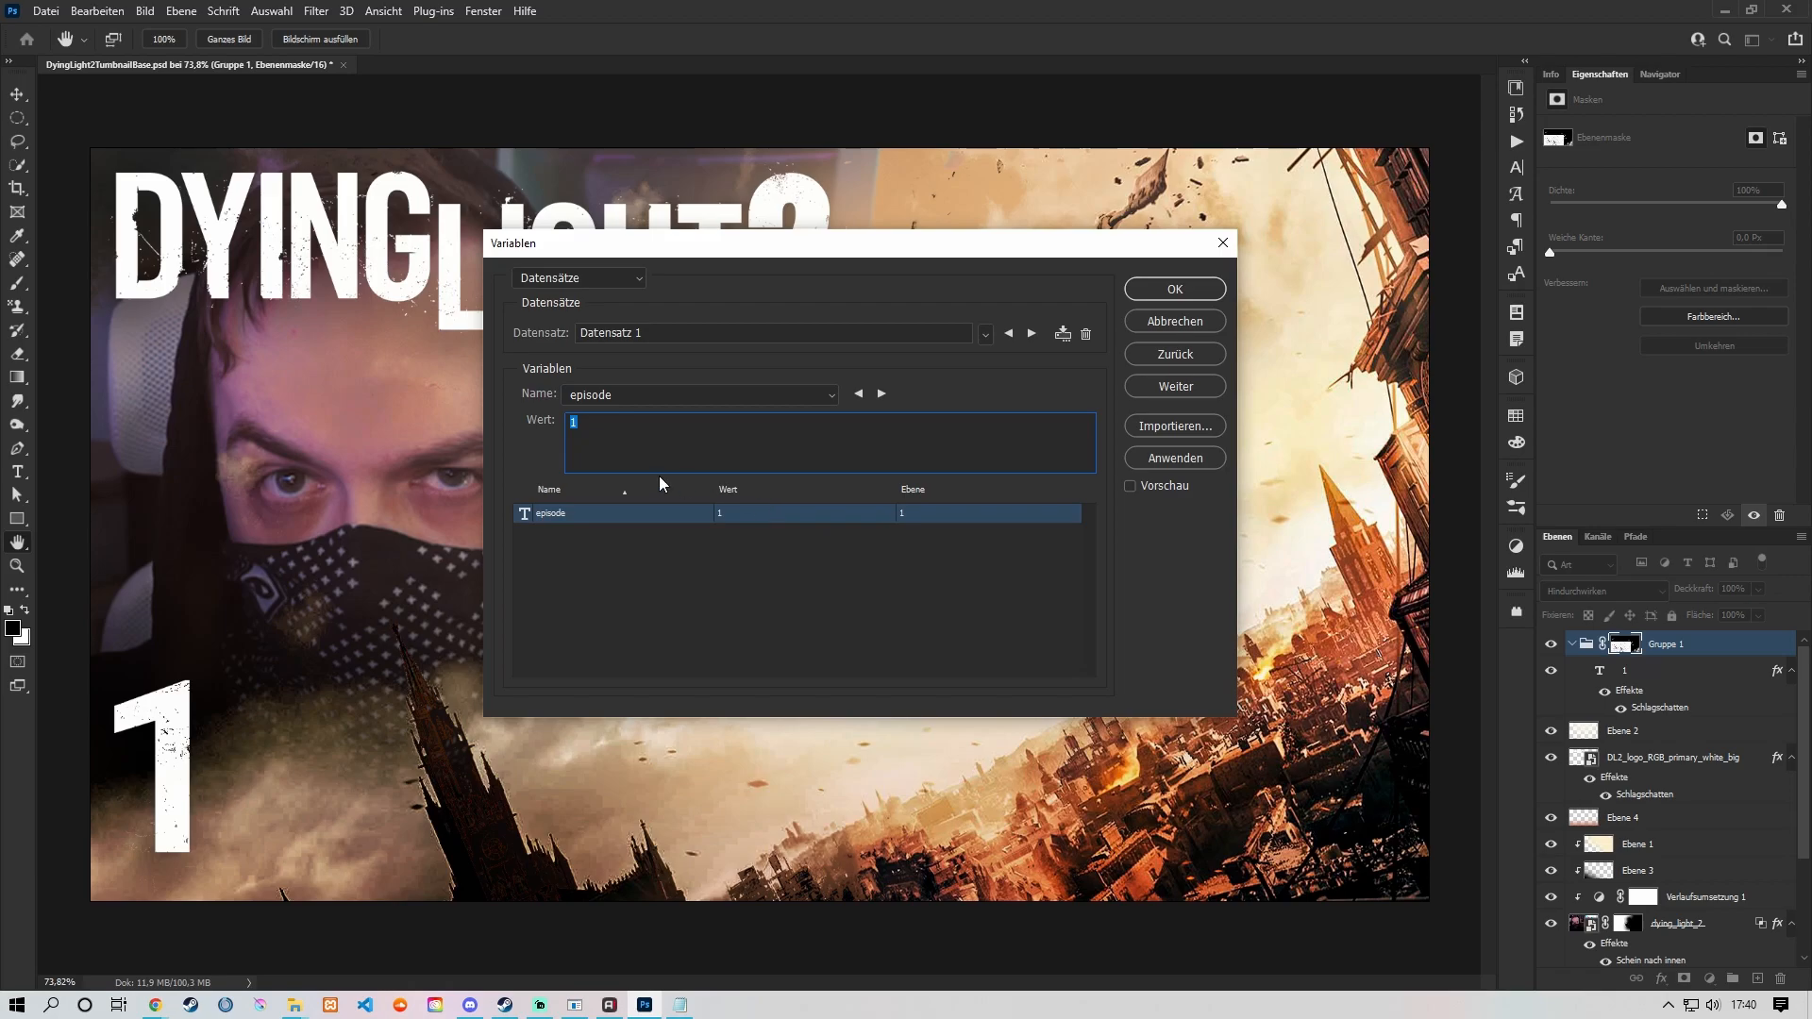
# Step: Look through the list of imported data sets and accept the variable settings
pyautogui.moveTo(836, 249); pyautogui.dragTo(865, 248)
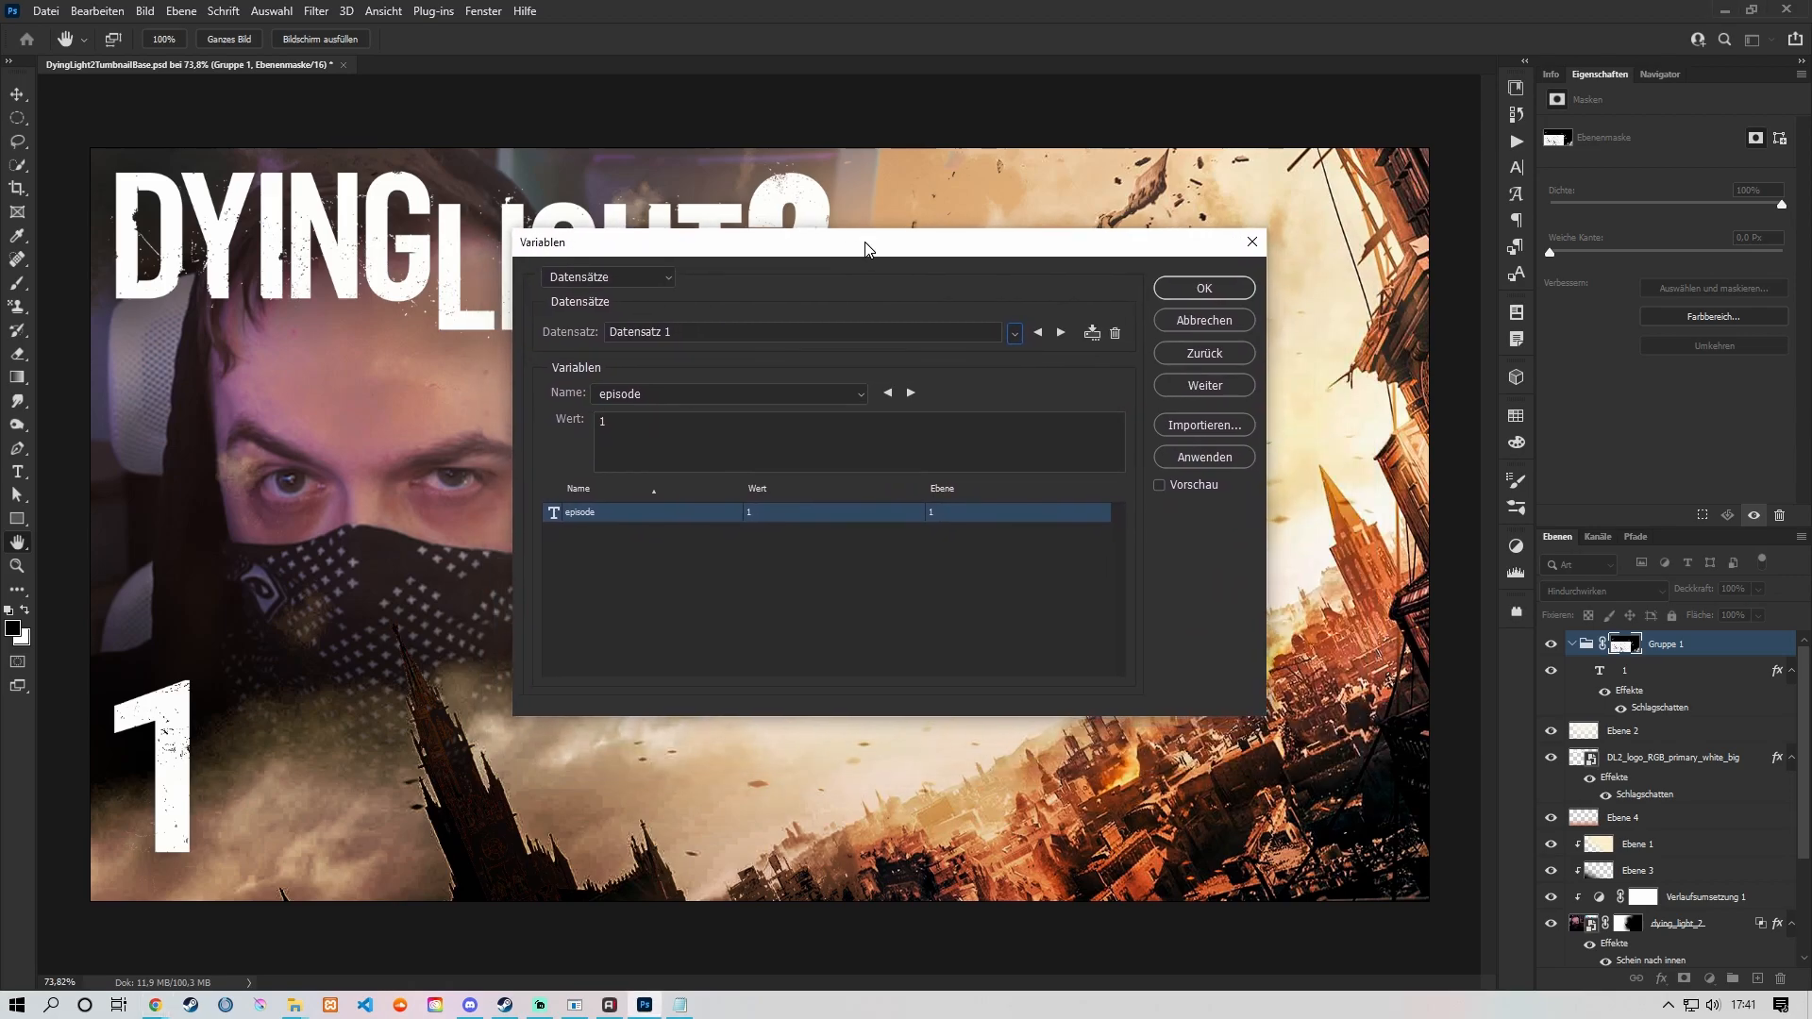
pyautogui.click(1015, 333)
pyautogui.scroll(-15, 1042, 350)
pyautogui.scroll(-15, 1043, 349)
pyautogui.scroll(18, 1057, 614)
pyautogui.scroll(16, 1056, 575)
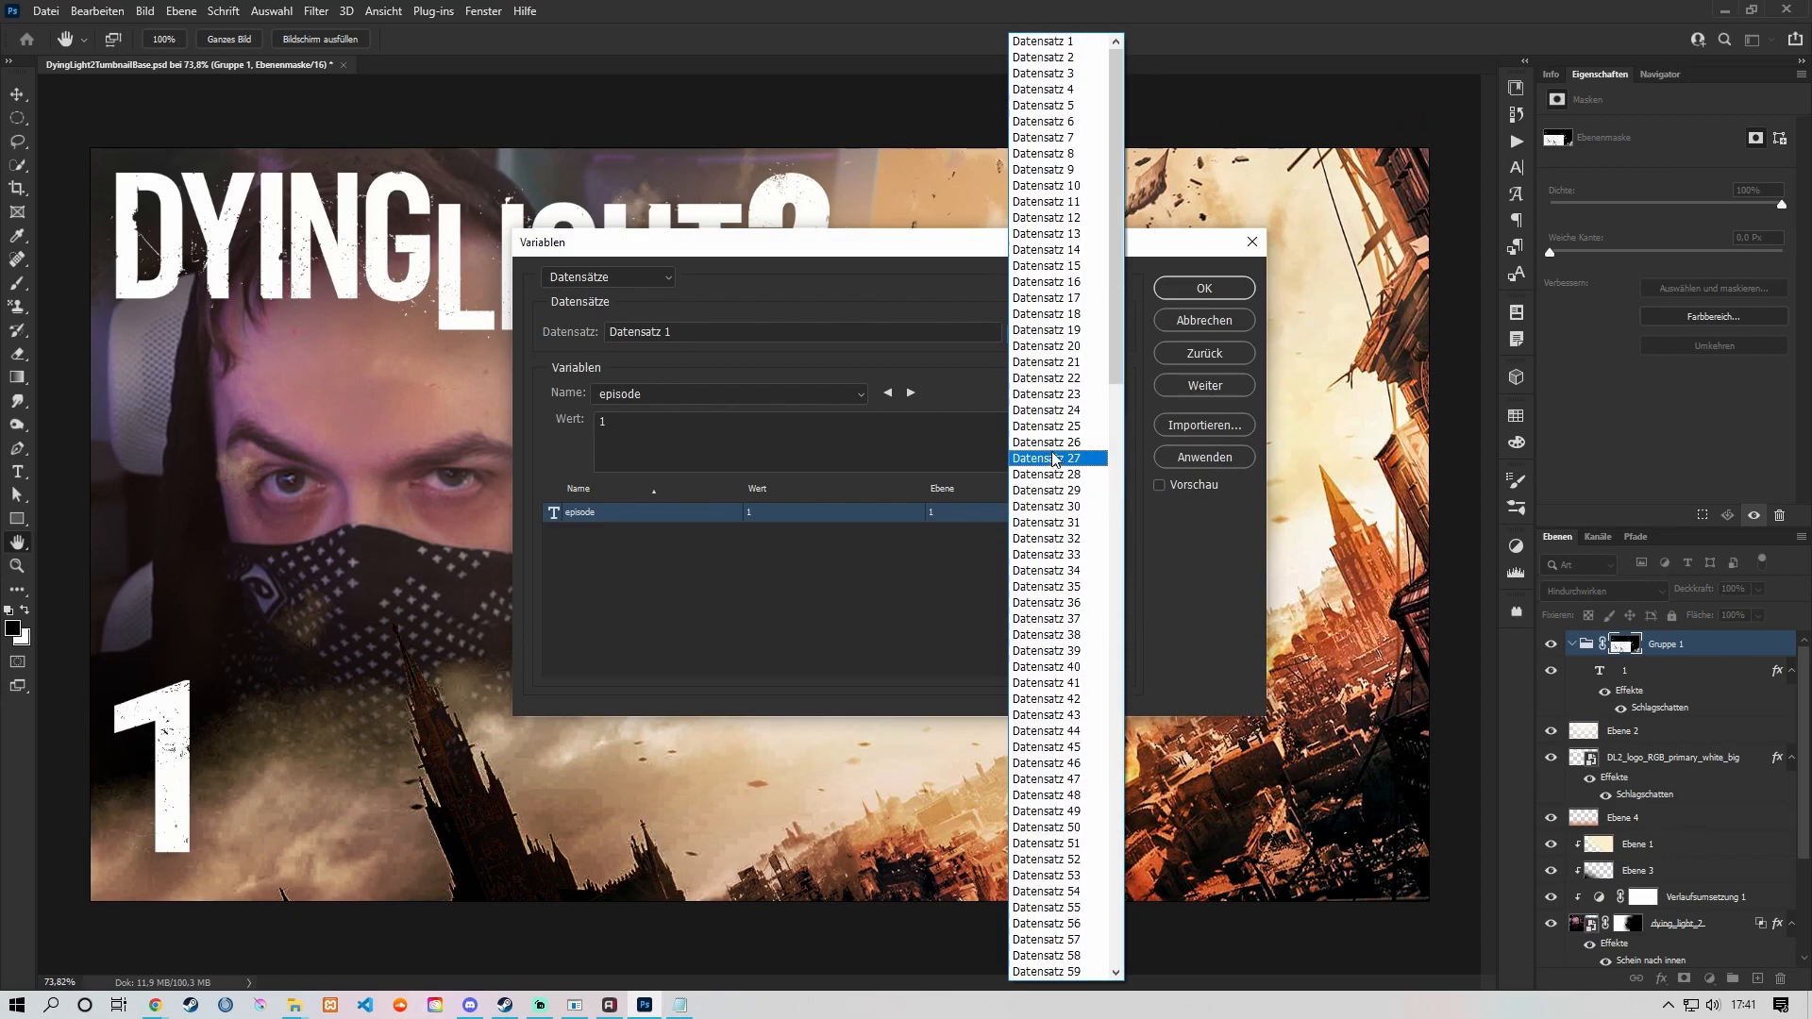
pyautogui.click(891, 272)
pyautogui.click(1210, 289)
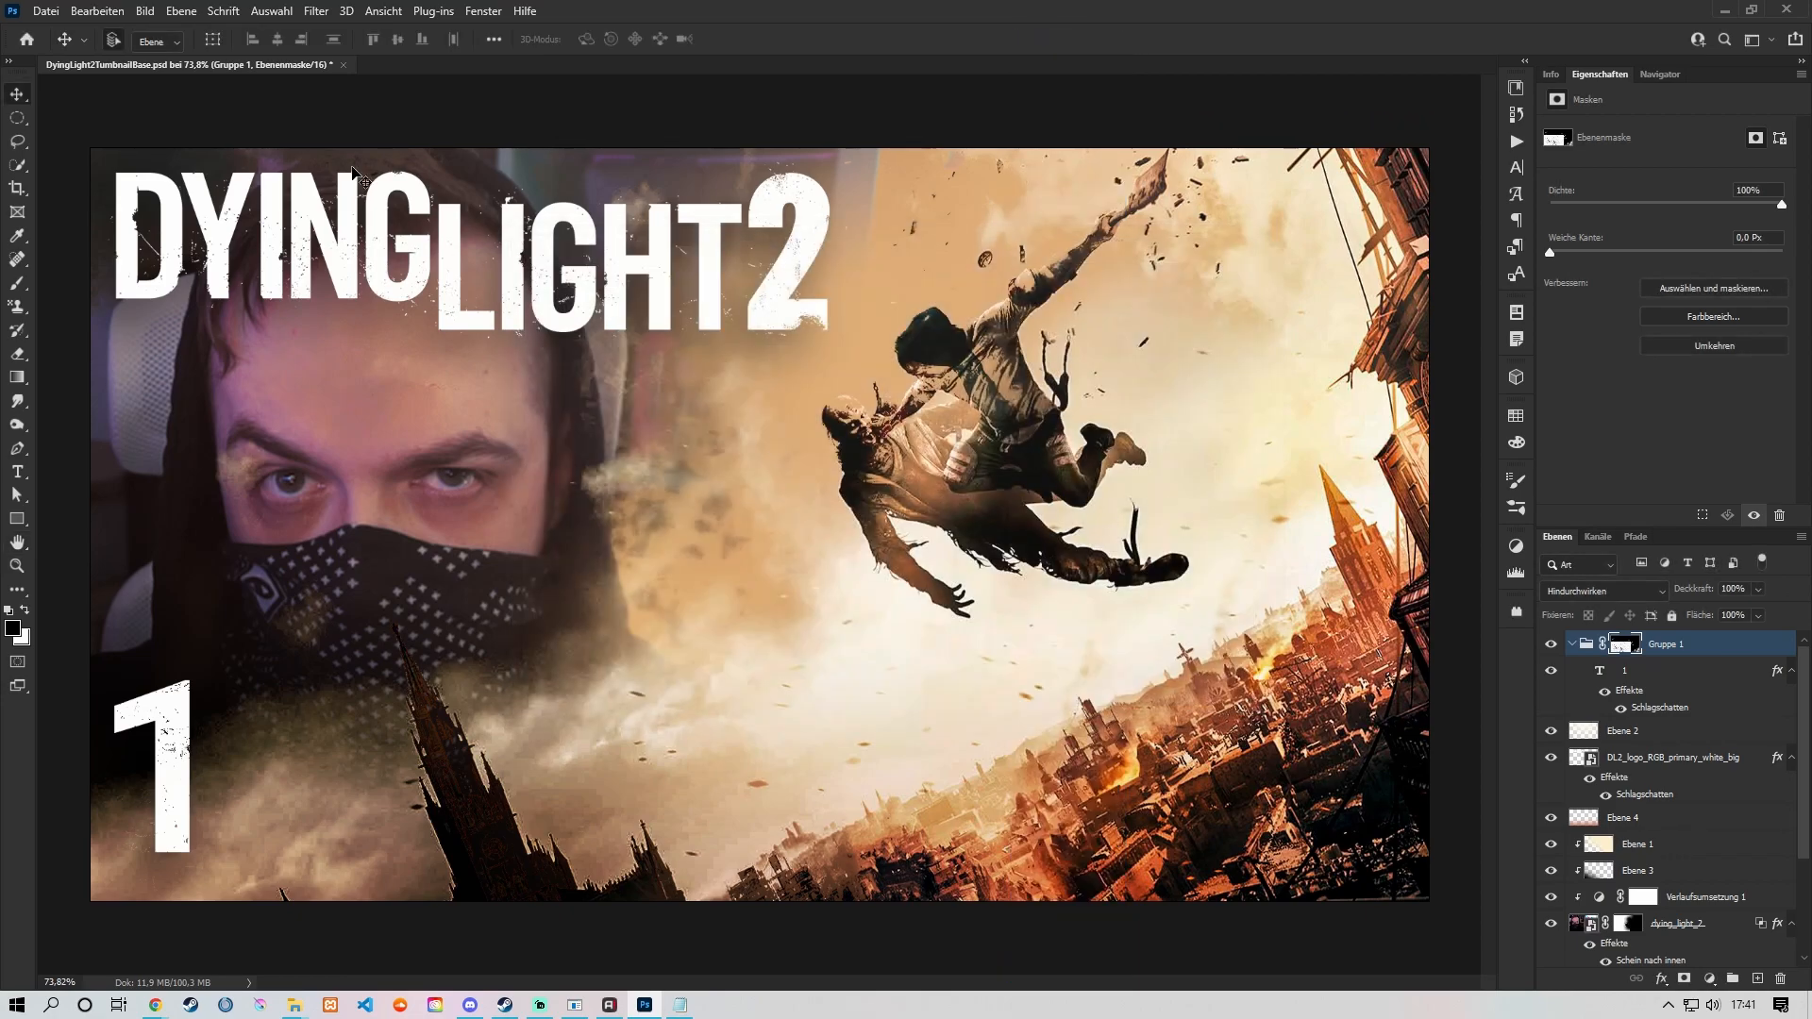
# Step: Start exporting the data sets as files
pyautogui.click(49, 11)
pyautogui.moveTo(143, 305)
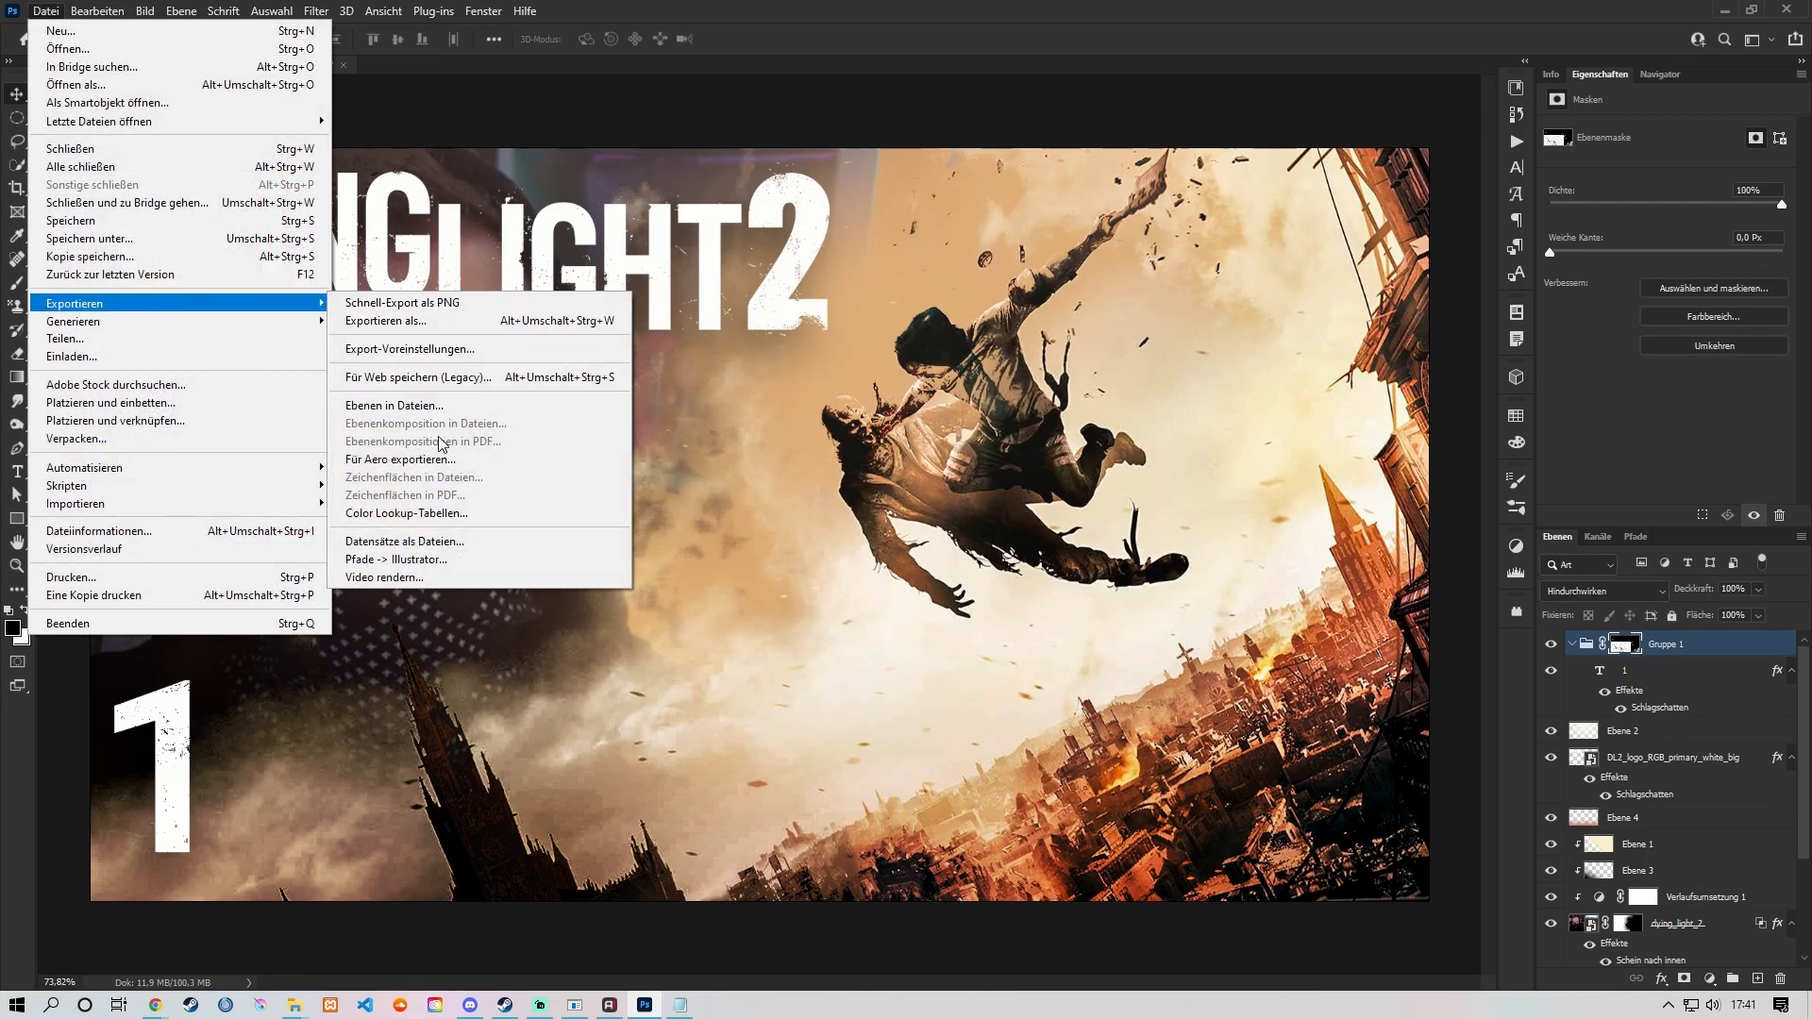
pyautogui.click(479, 543)
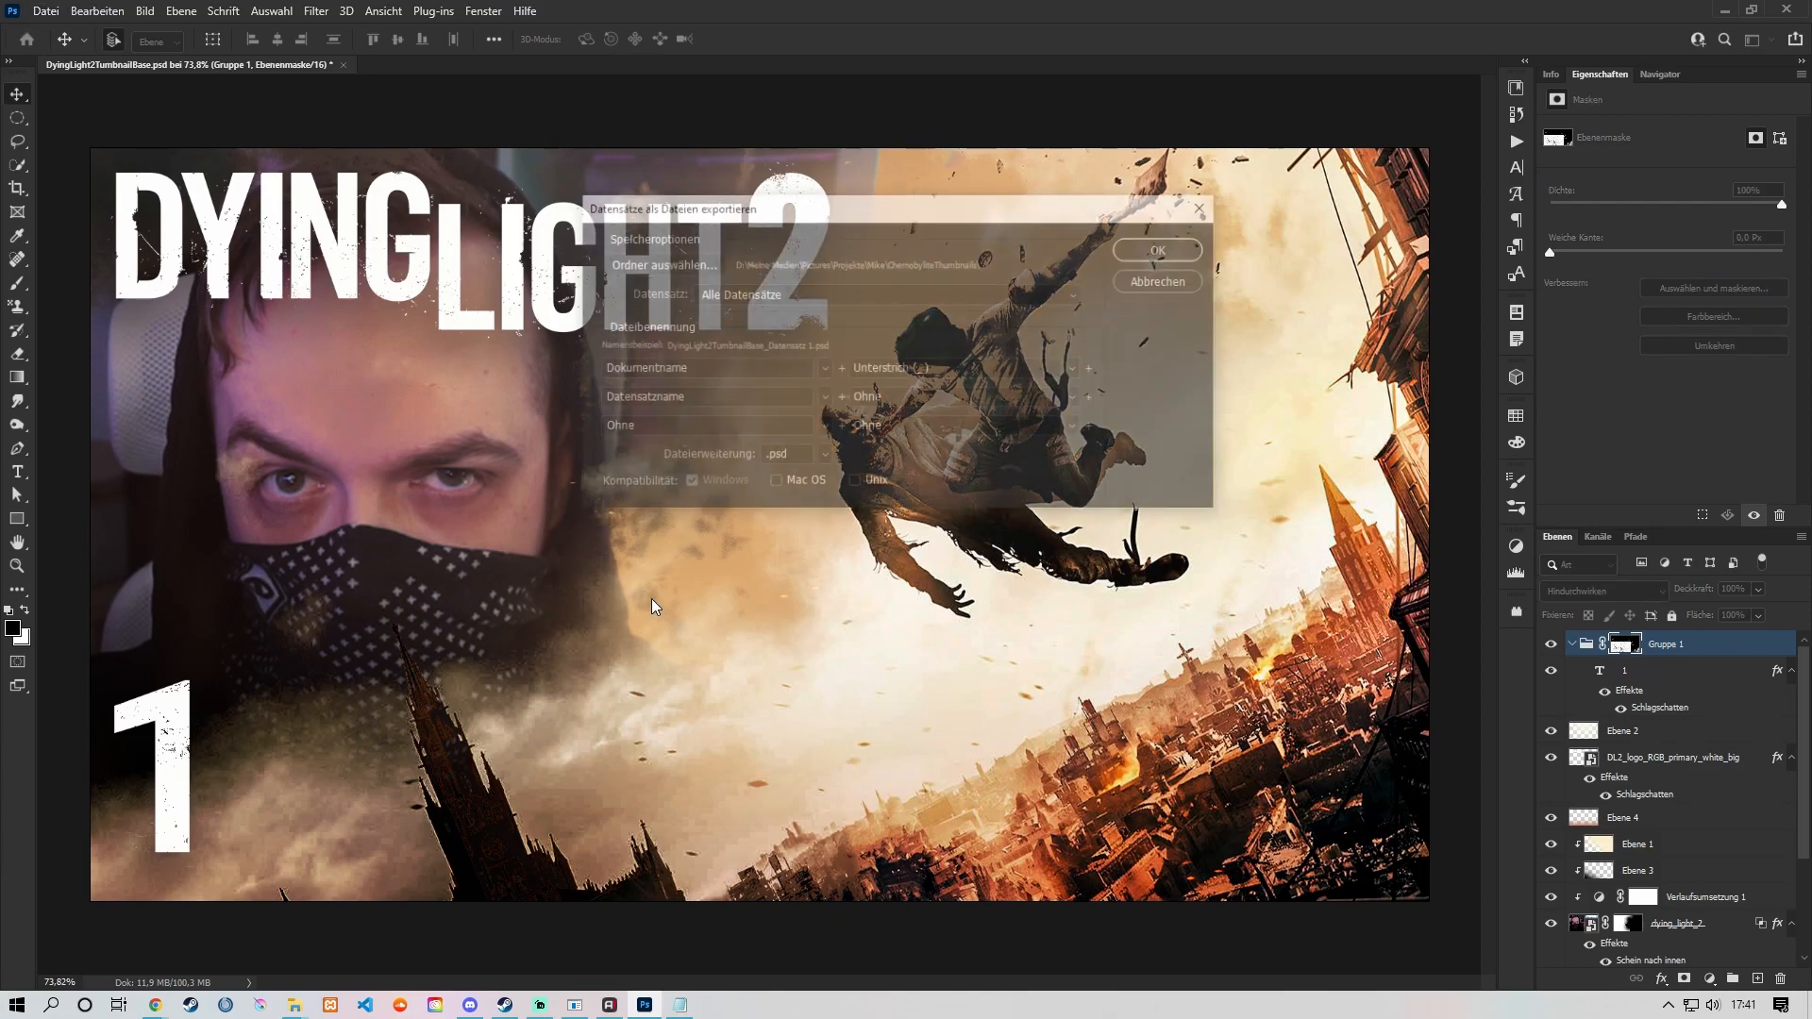
pyautogui.moveTo(849, 224); pyautogui.dragTo(885, 249)
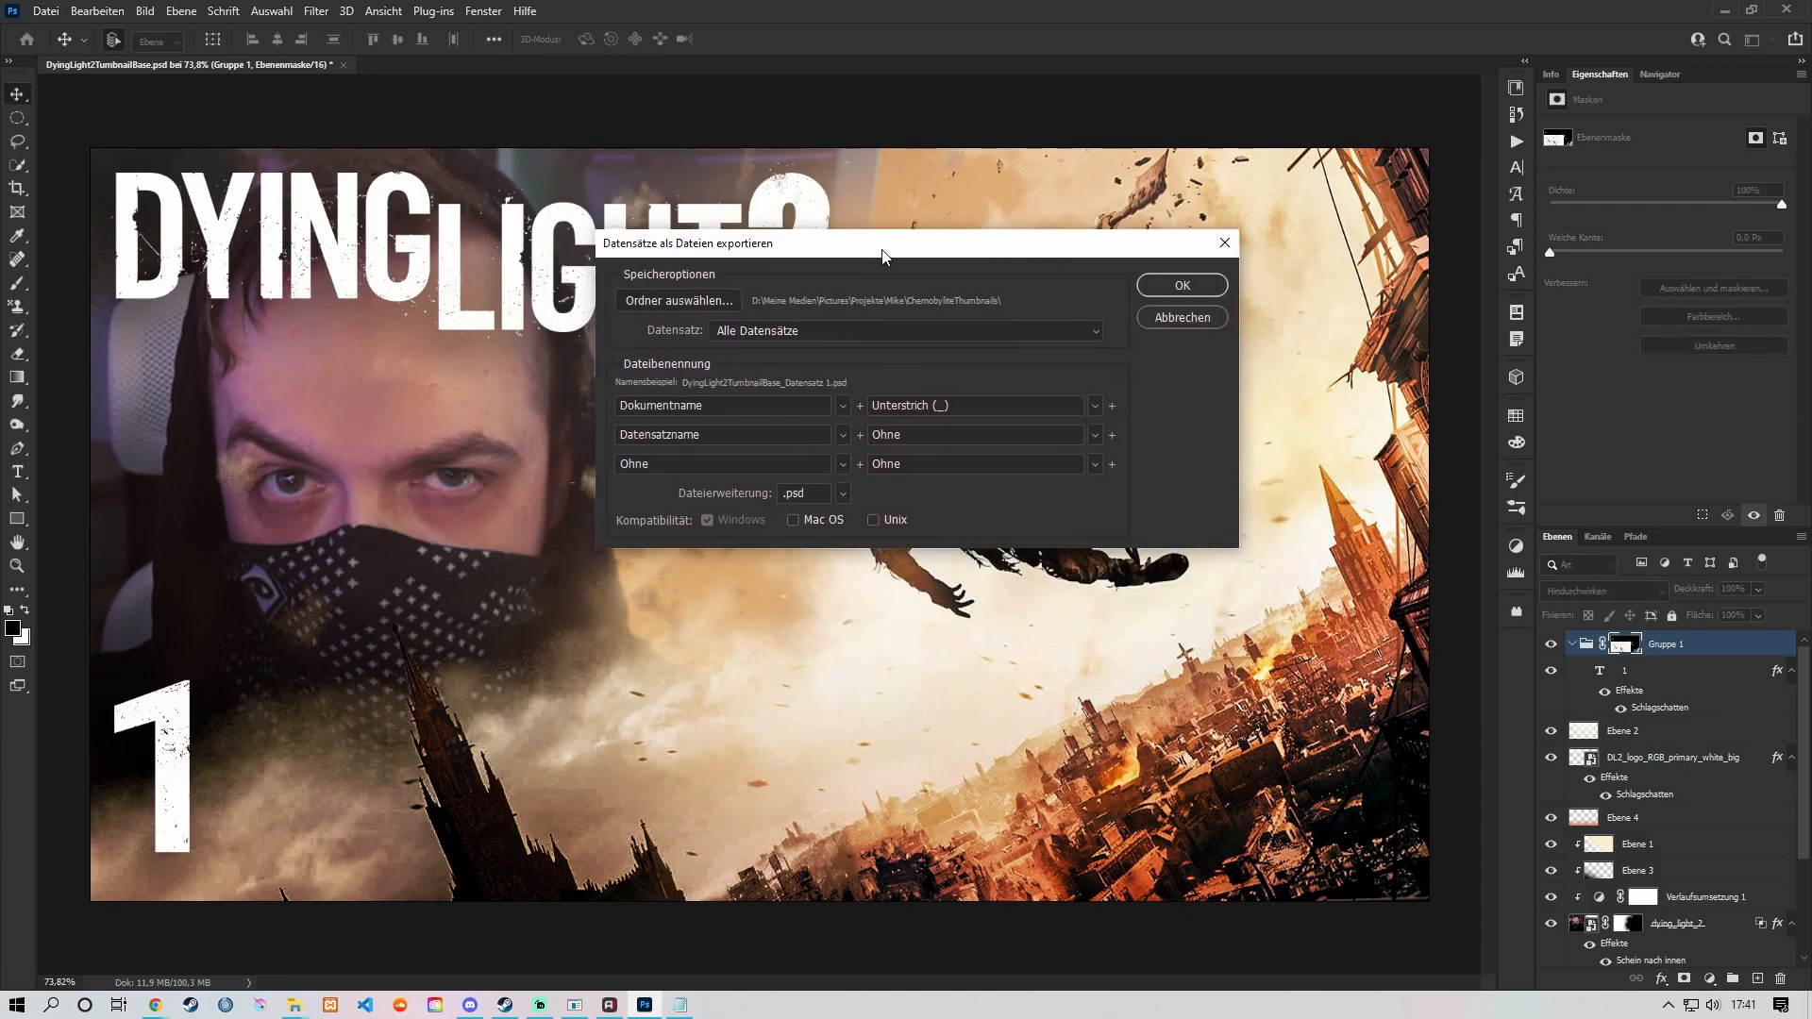
# Step: Create a folder named "files" inside DyingLight2Thumbnails and choose it as the destination for the exported data sets
pyautogui.click(719, 300)
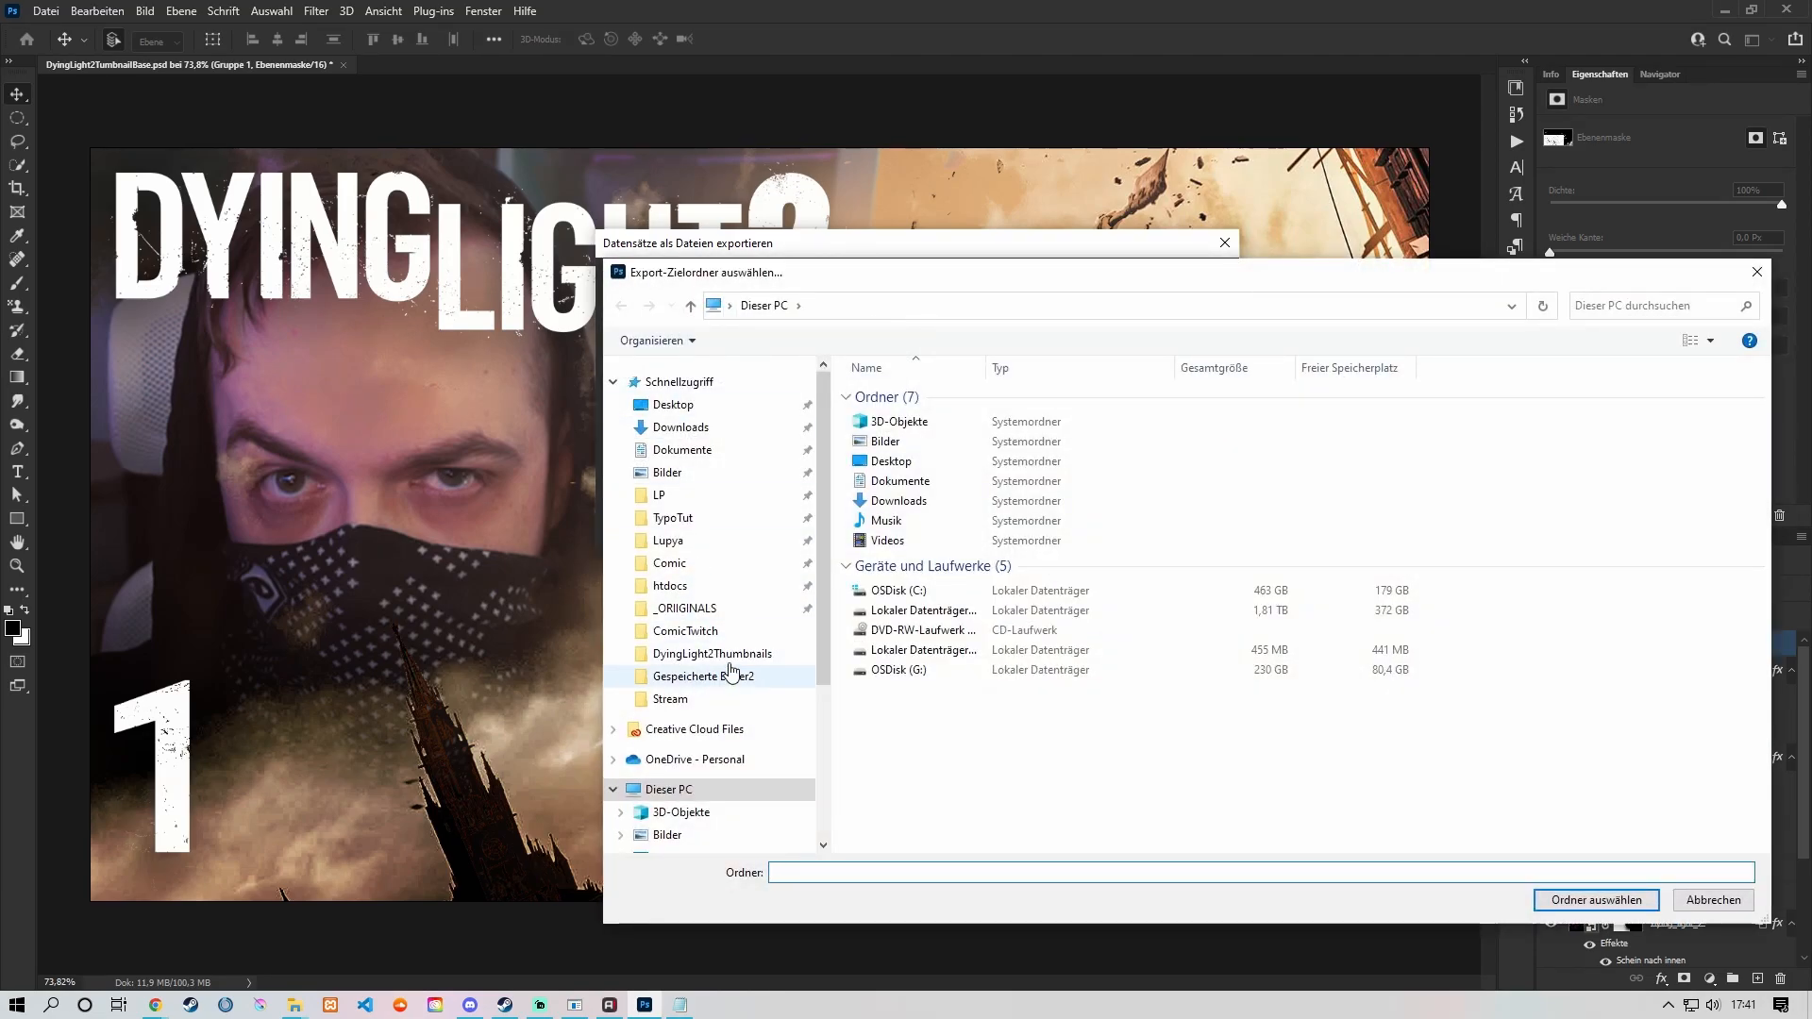
pyautogui.click(718, 654)
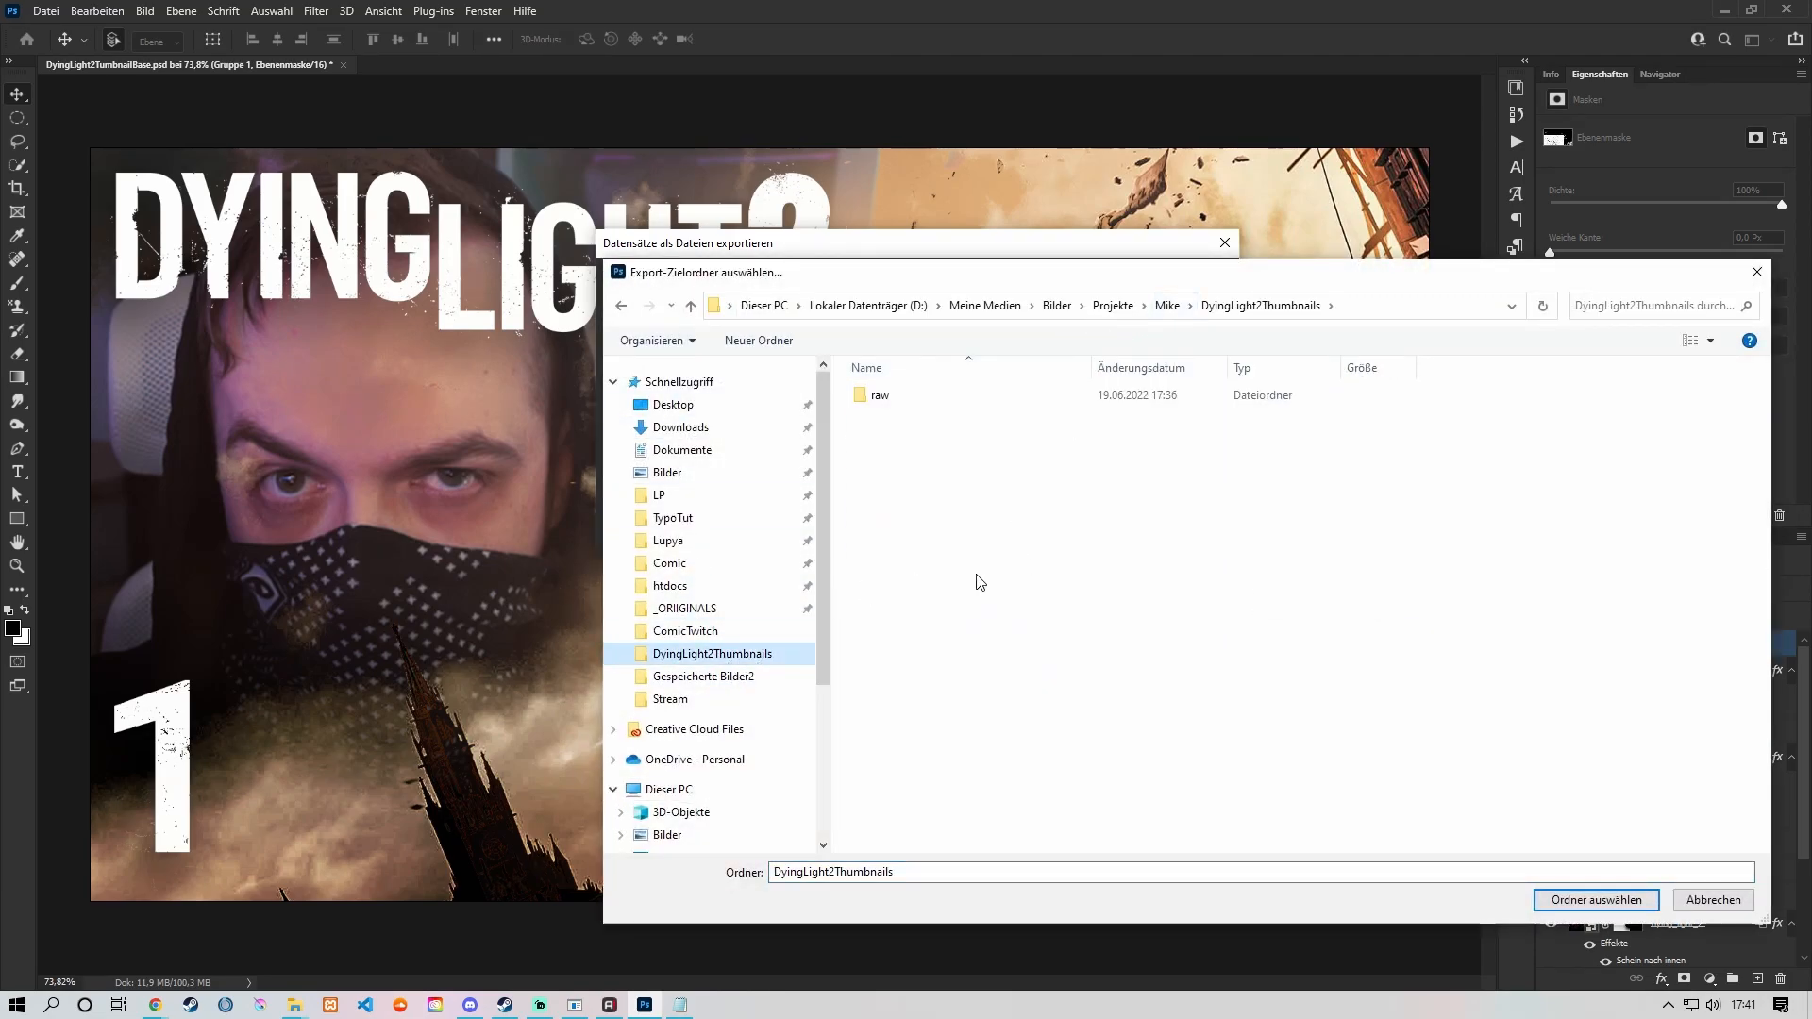
pyautogui.moveTo(1350, 273); pyautogui.dragTo(1203, 217)
pyautogui.rightClick(861, 565)
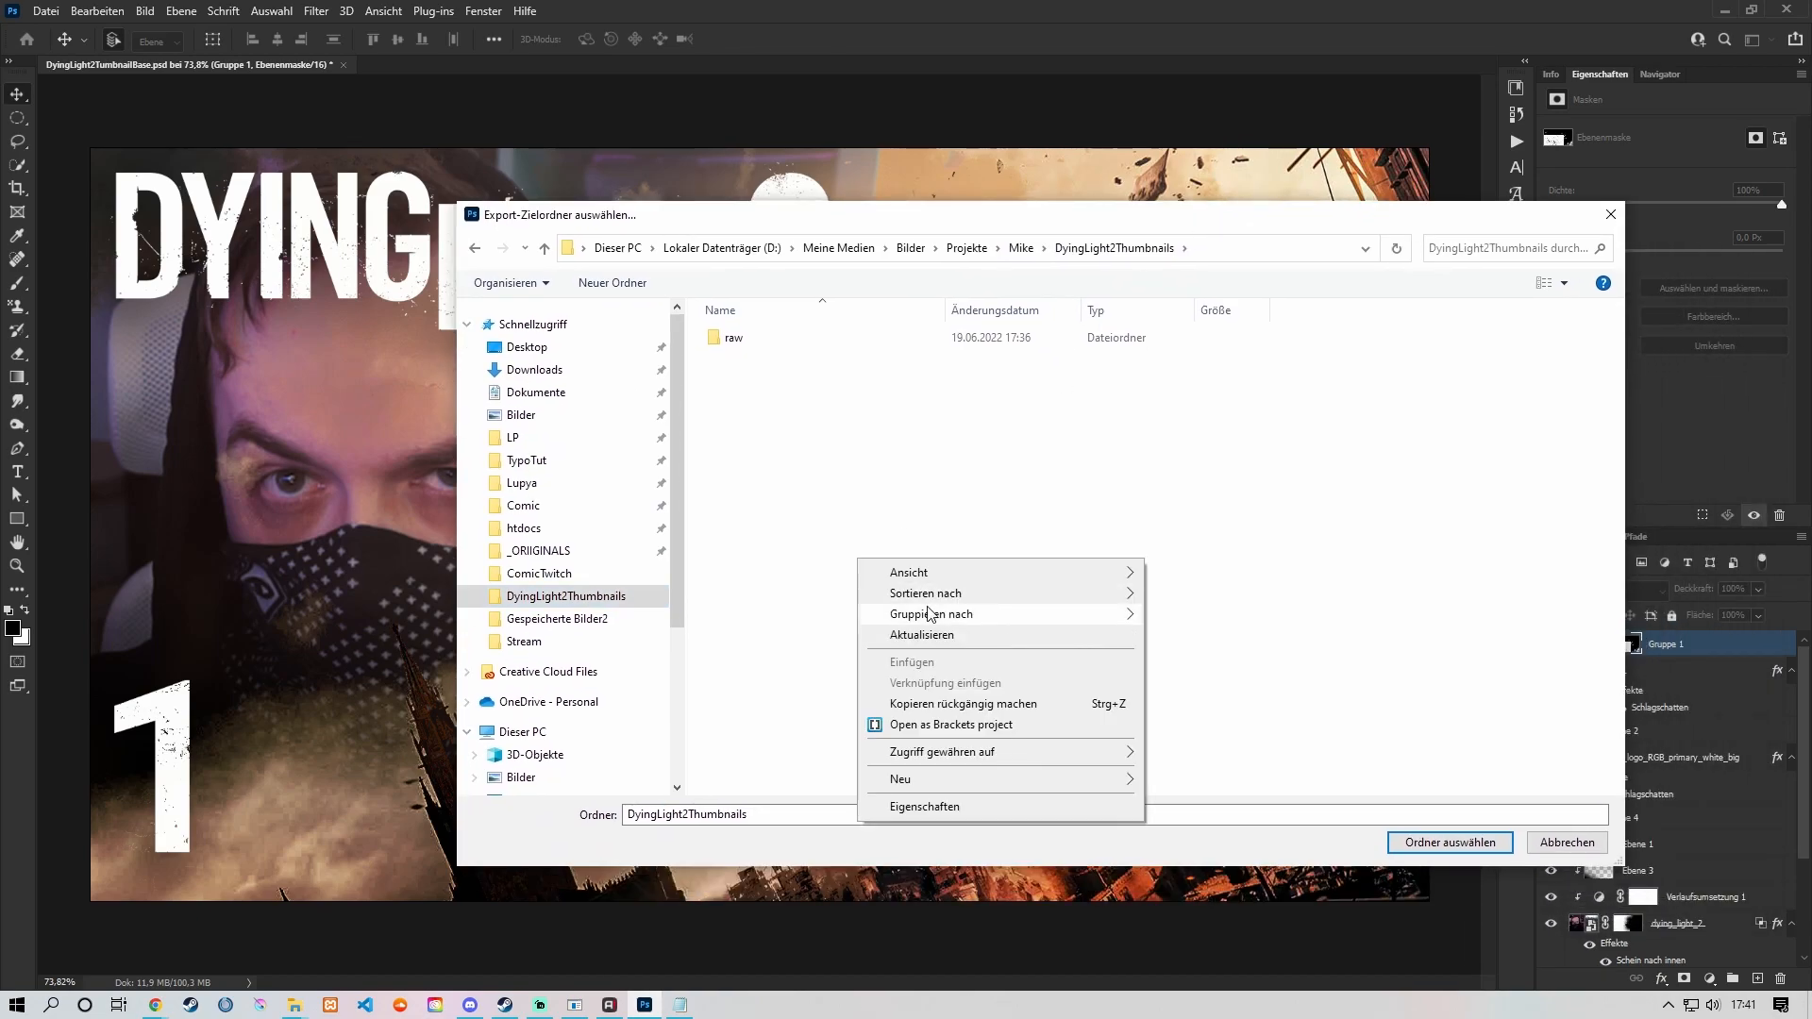
pyautogui.moveTo(1128, 791)
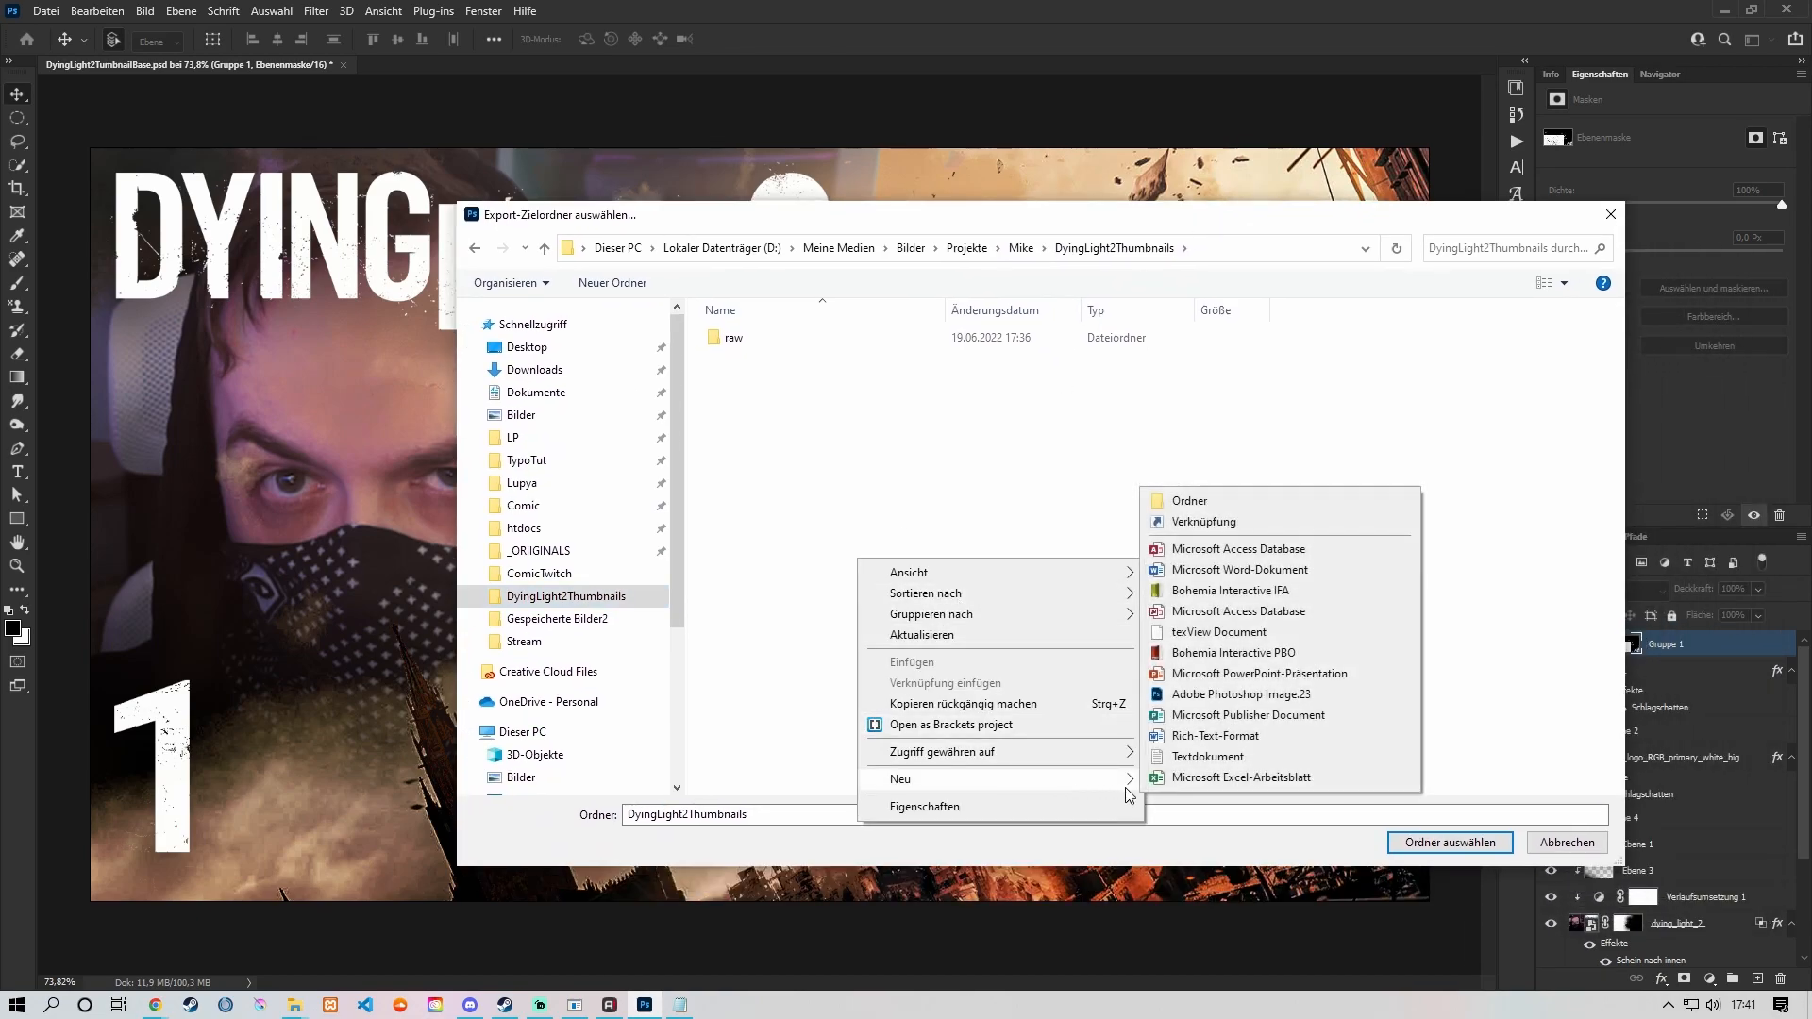
pyautogui.click(1189, 501)
pyautogui.write('f')
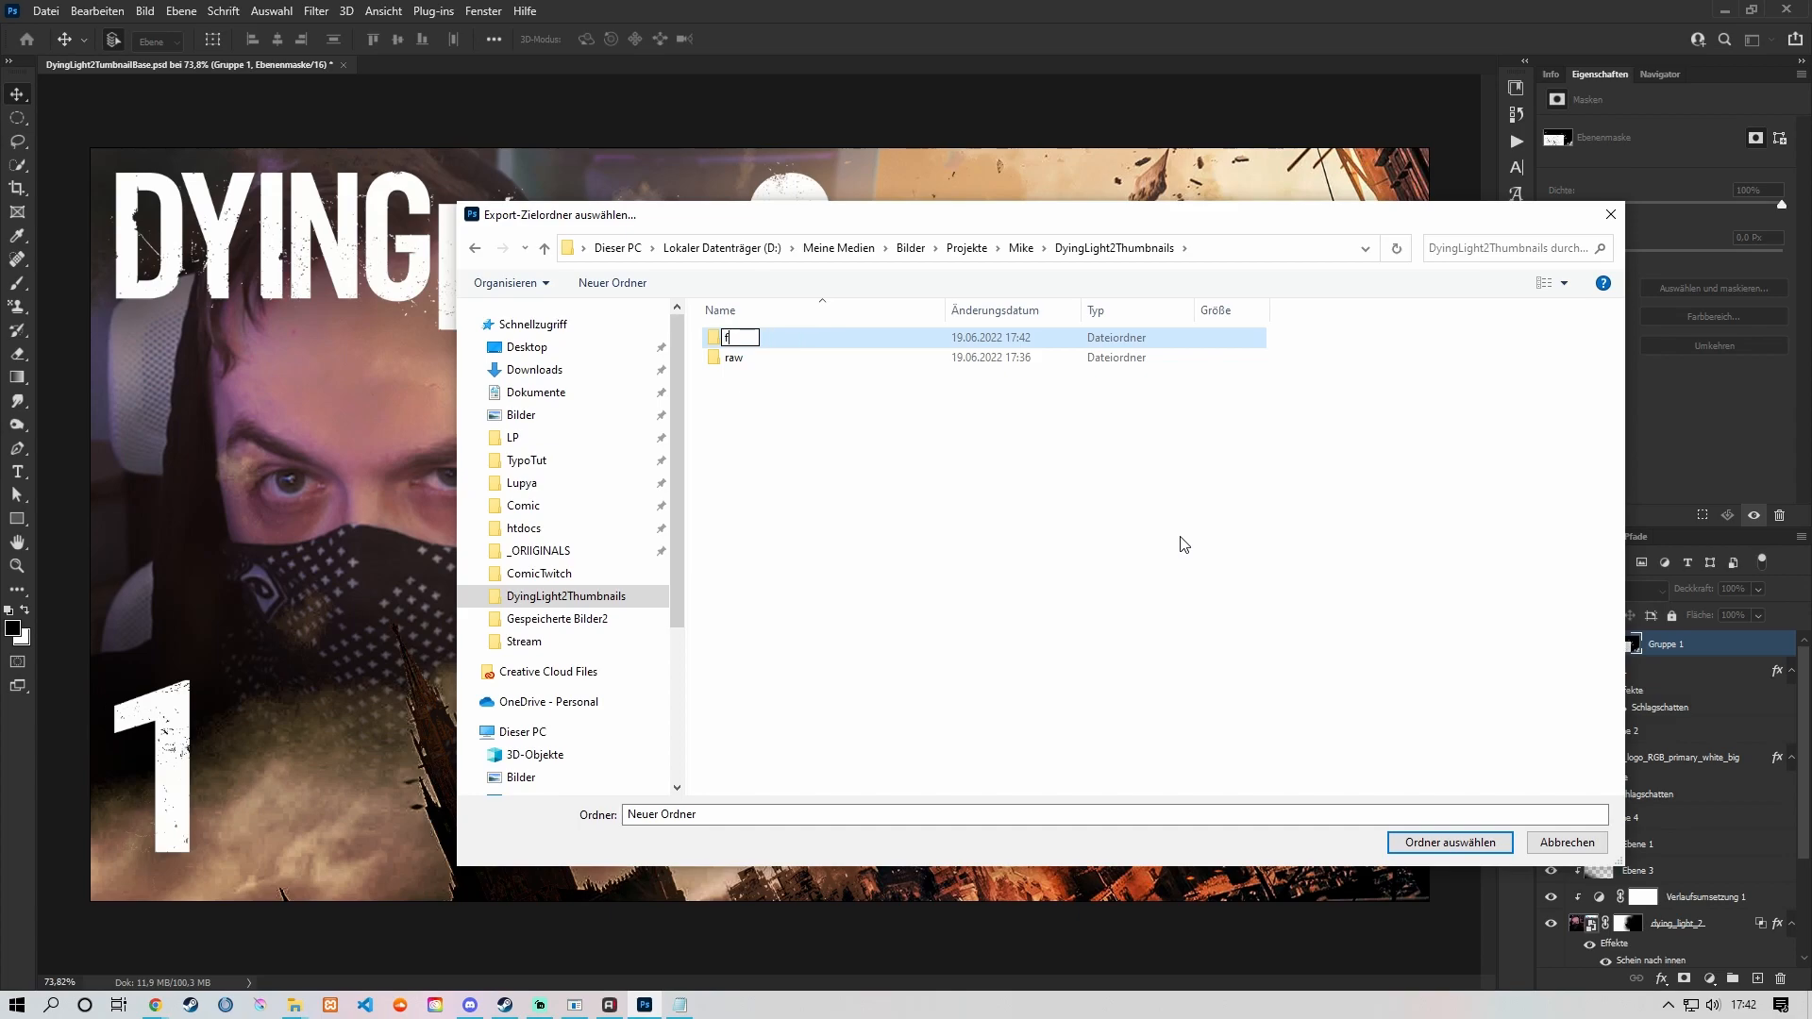
pyautogui.write('iles')
pyautogui.press('Return')
pyautogui.doubleClick(993, 337)
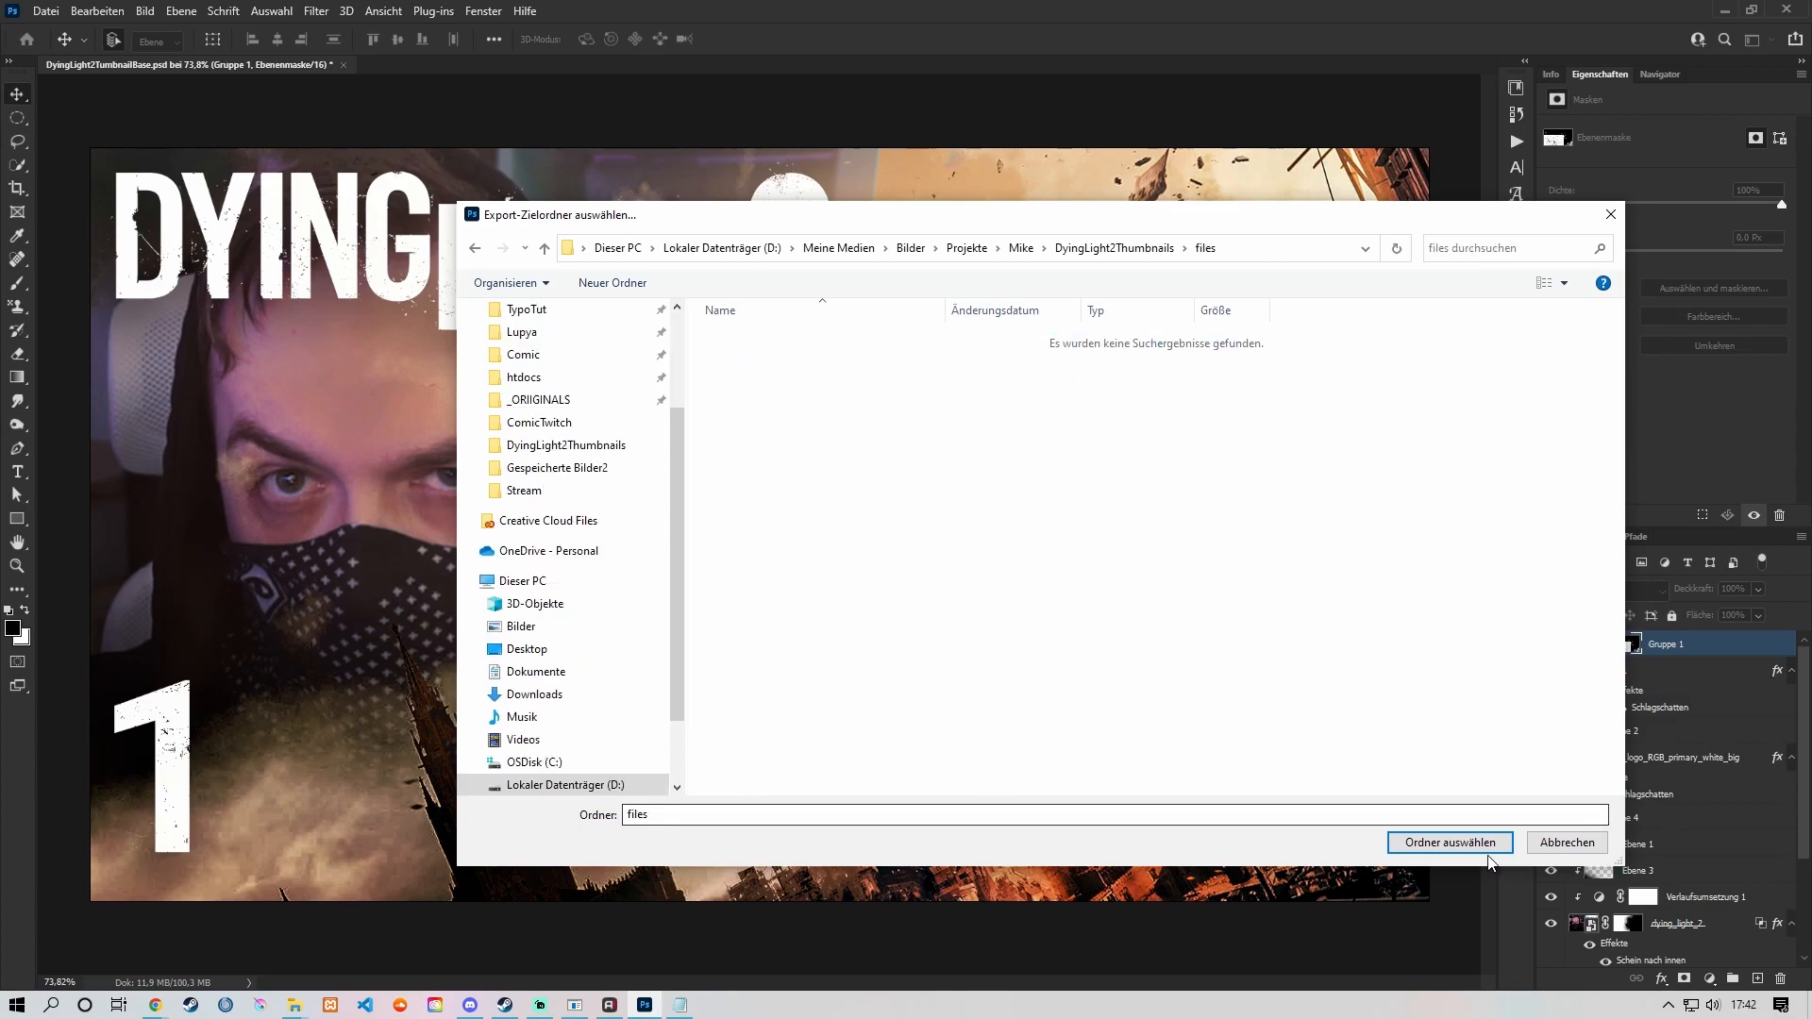
pyautogui.click(1450, 843)
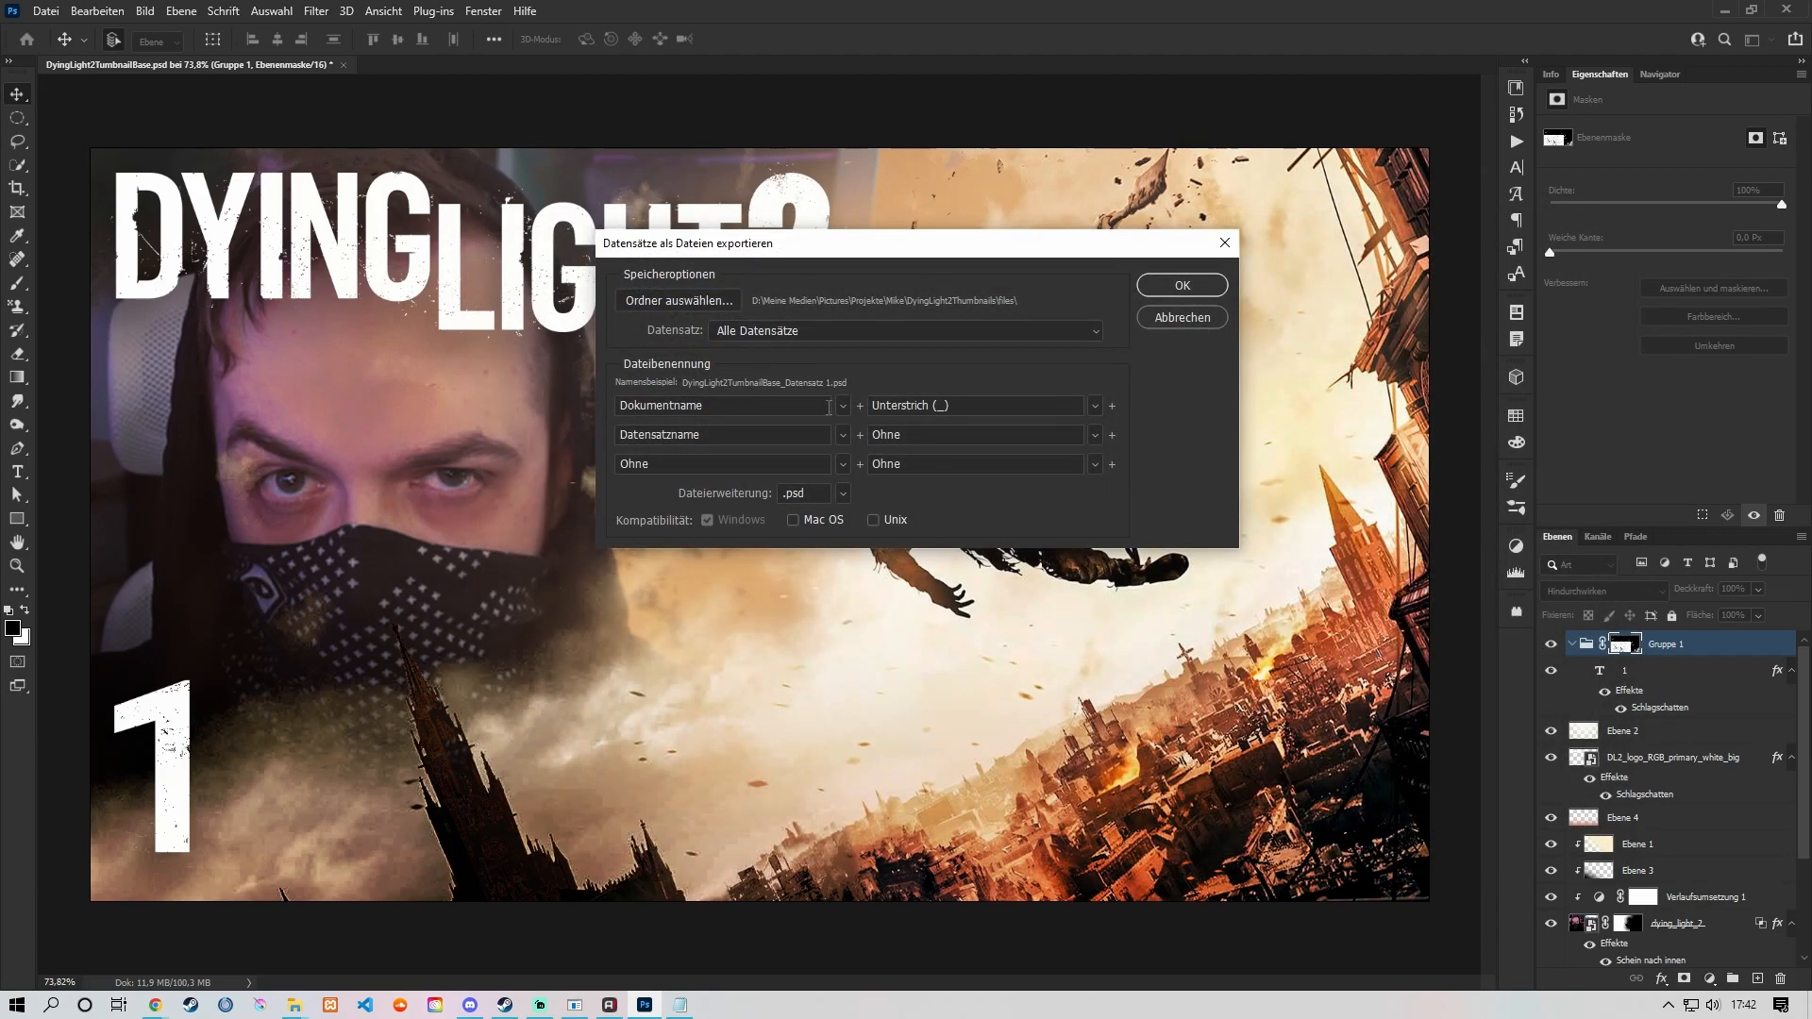
# Step: Set the export to include all data sets (Alle Datensätze) and look through the list of available data sets
pyautogui.click(1086, 333)
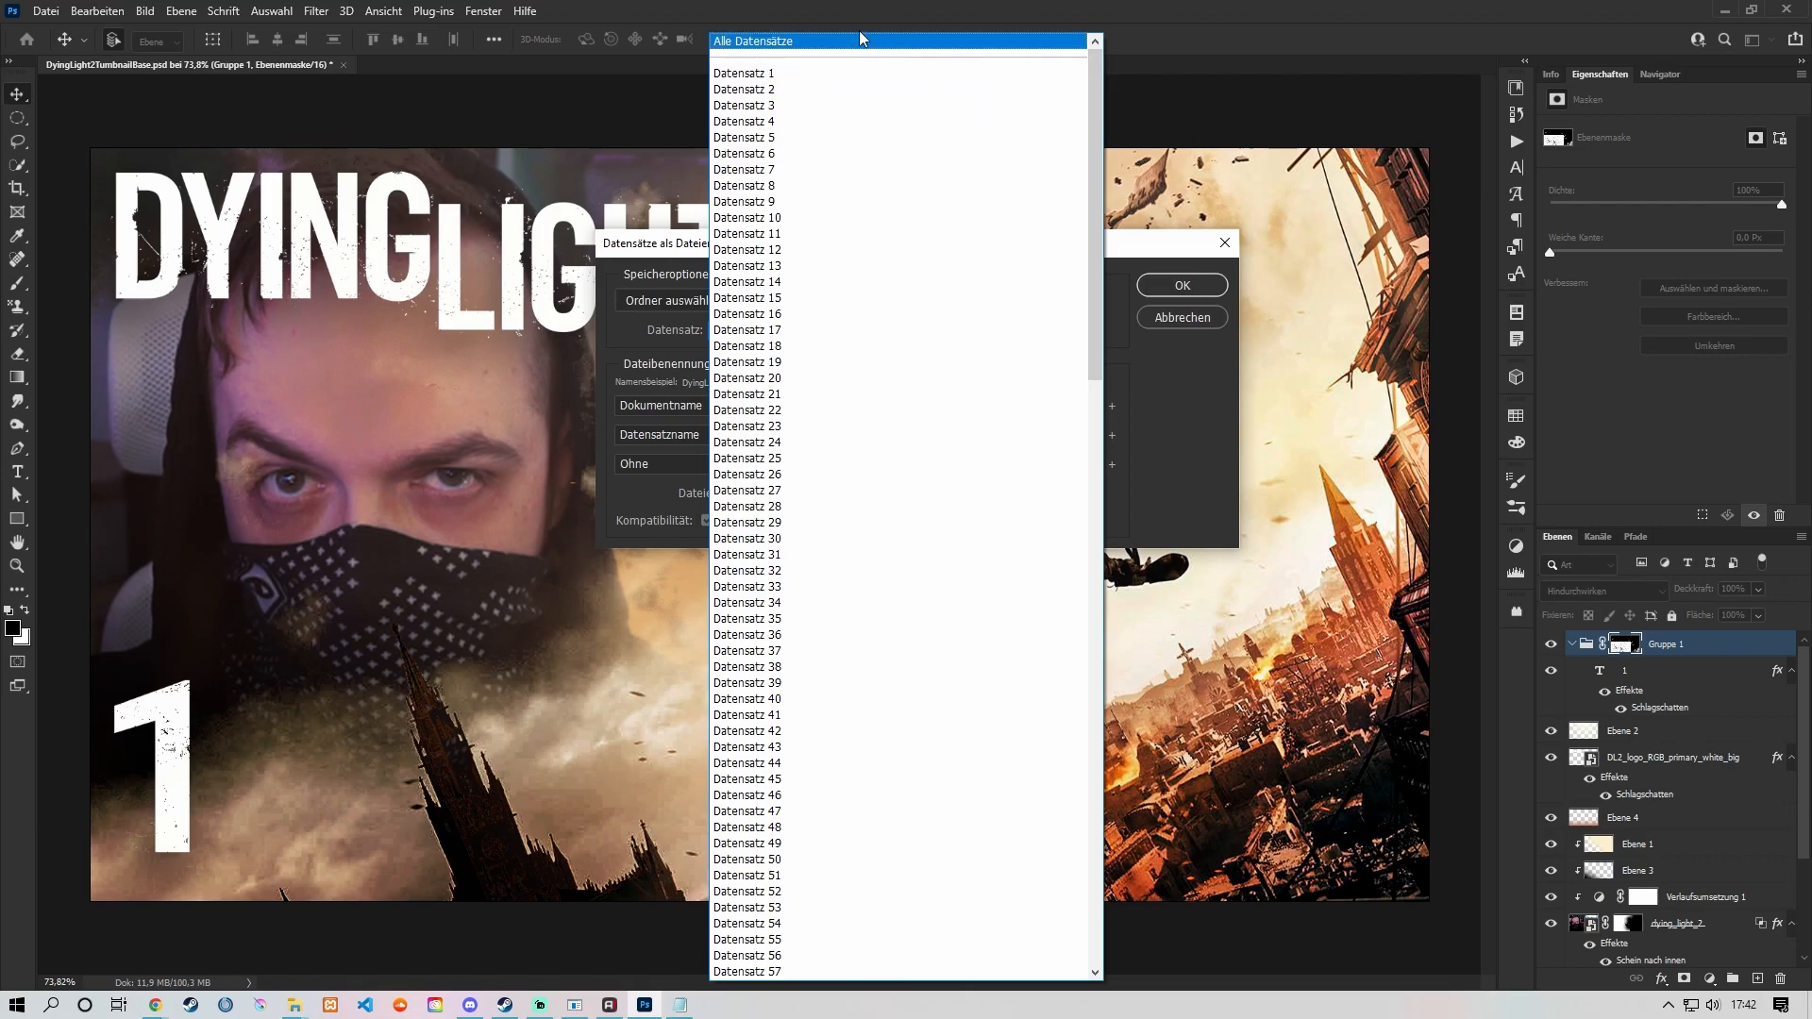
pyautogui.click(819, 43)
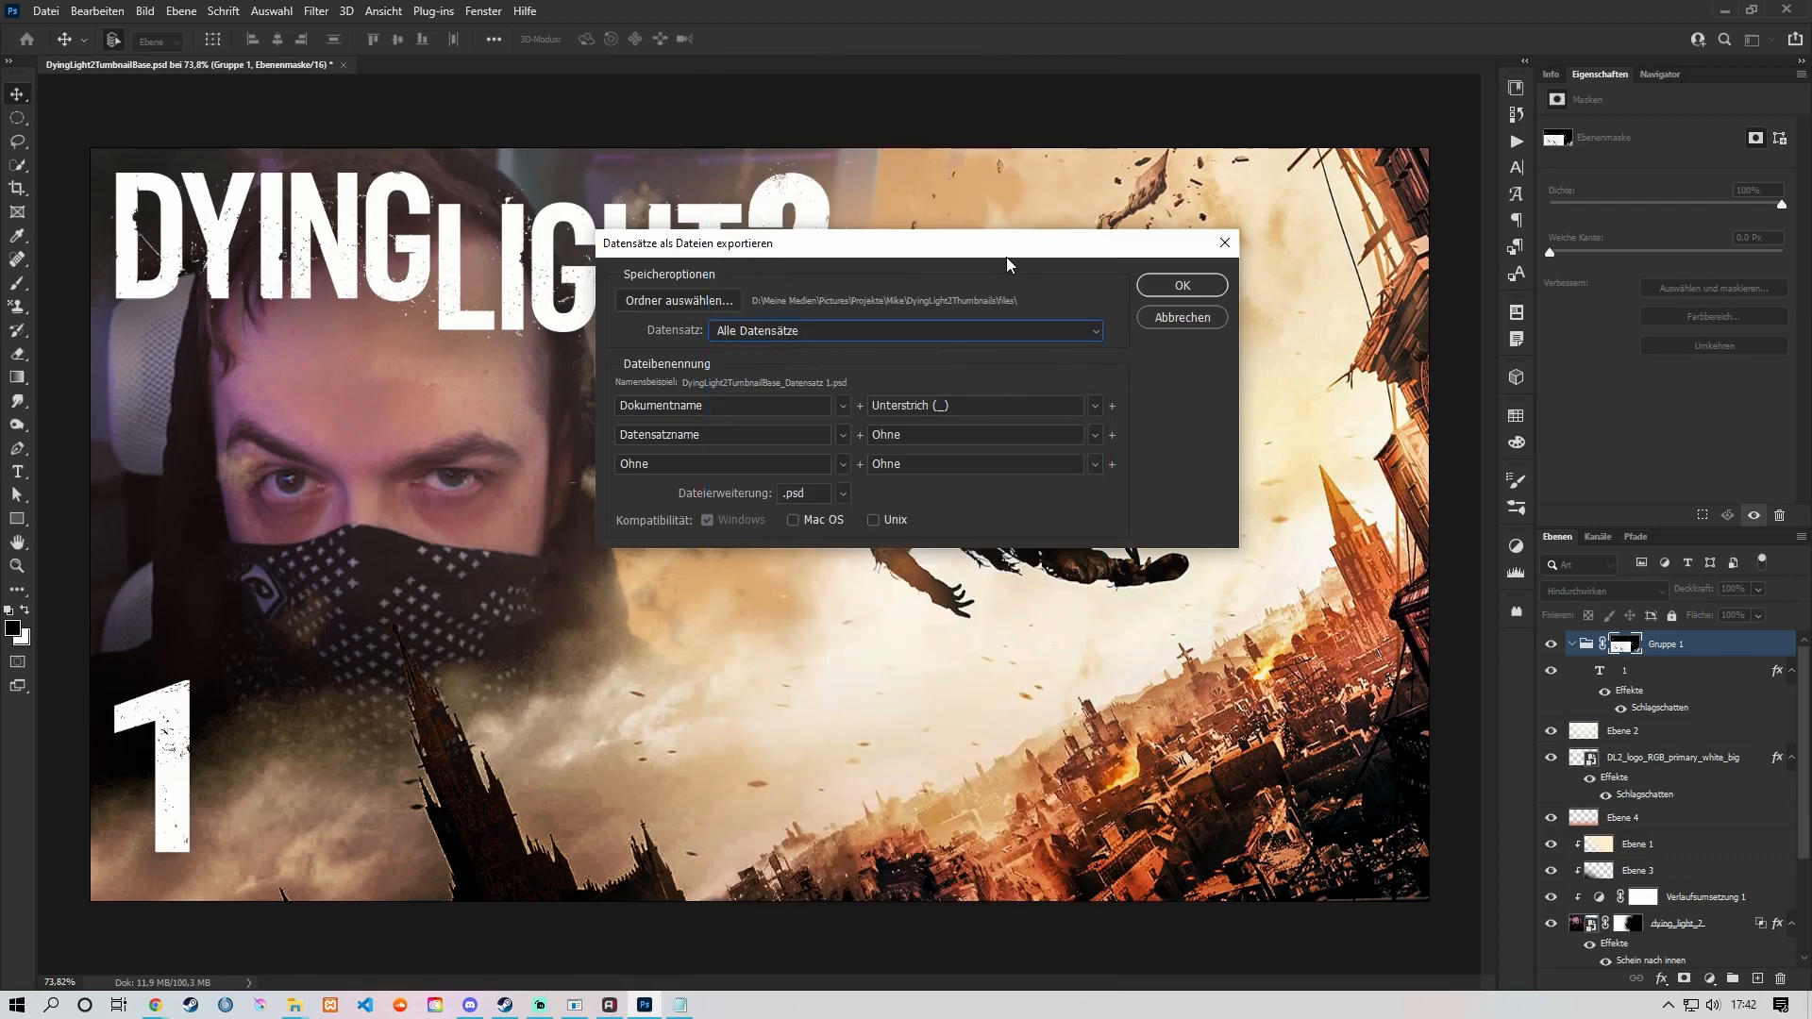
pyautogui.moveTo(1009, 245); pyautogui.dragTo(1064, 241)
pyautogui.click(1150, 326)
pyautogui.scroll(-5, 949, 453)
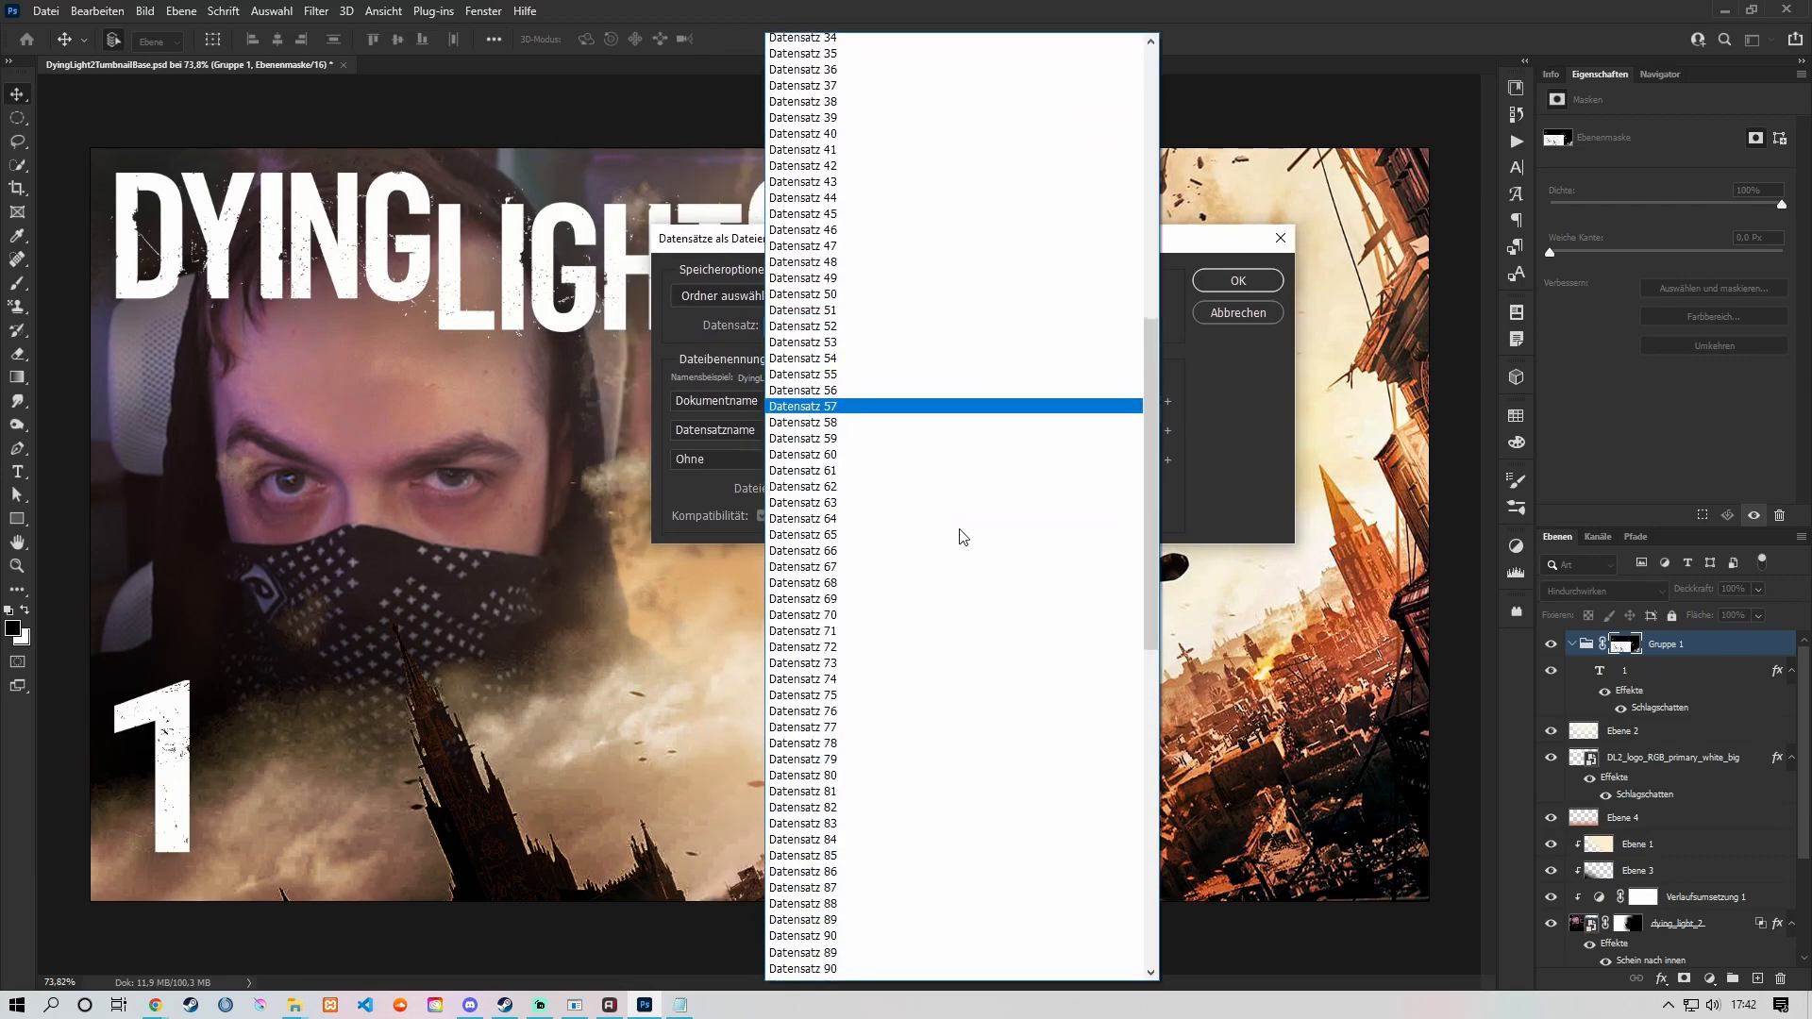
pyautogui.click(1186, 438)
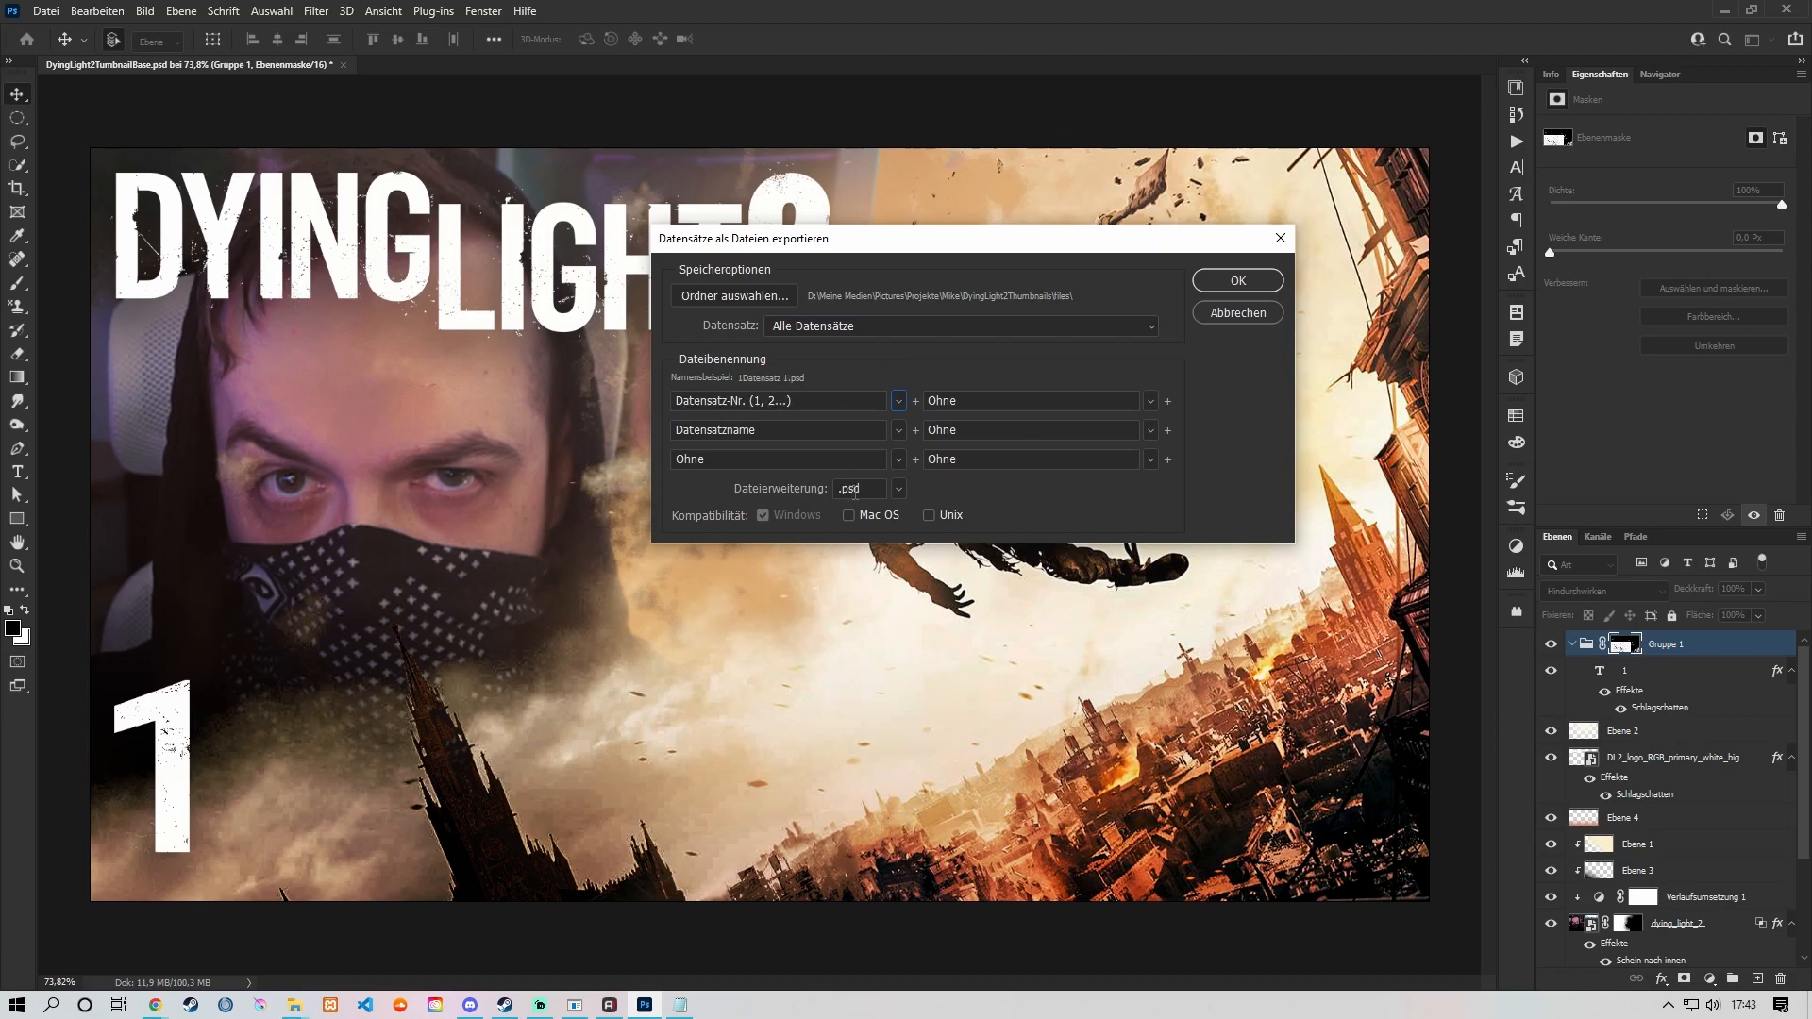
# Step: Set the file naming to Datensatz-Nr. (1, 2...) followed by Datensatzname without a separator, keep .psd, and run the export
pyautogui.click(899, 489)
pyautogui.click(990, 497)
pyautogui.click(1239, 280)
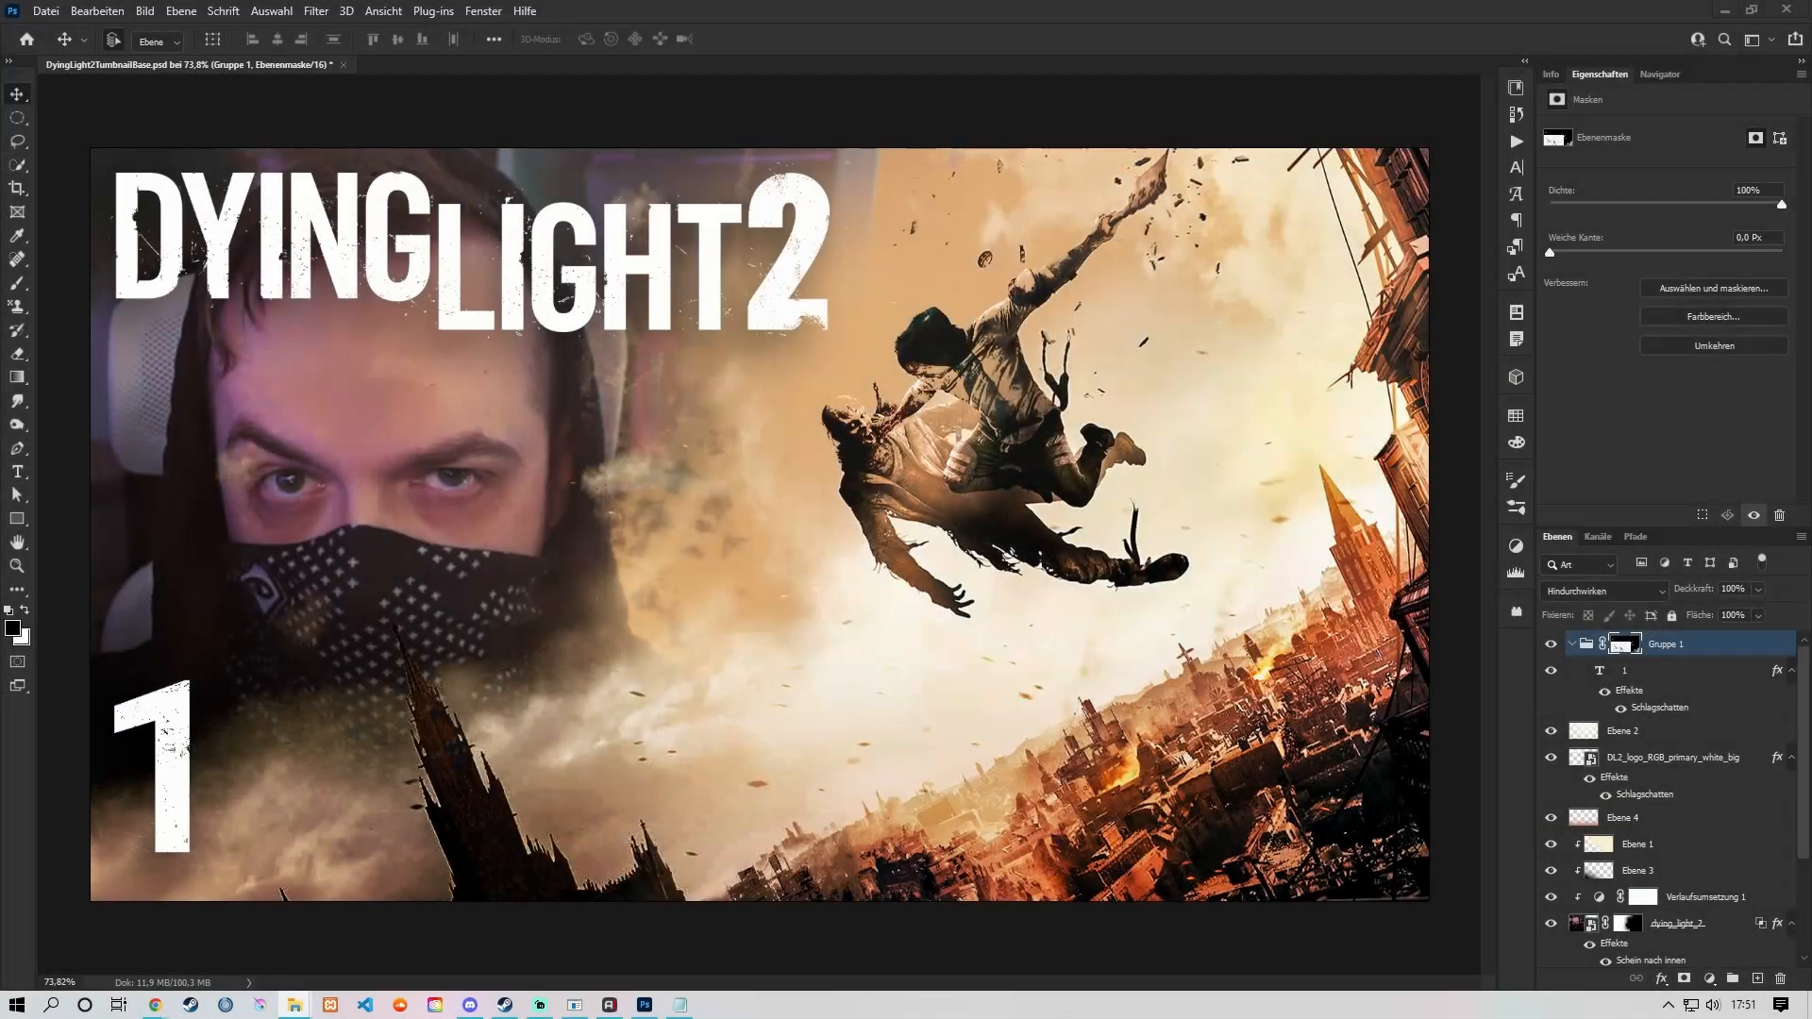
# Step: In File Explorer, open the files folder in DyingLight2Thumbnails and look through all exported PSD files
pyautogui.moveTo(0, 212); pyautogui.dragTo(1002, 175)
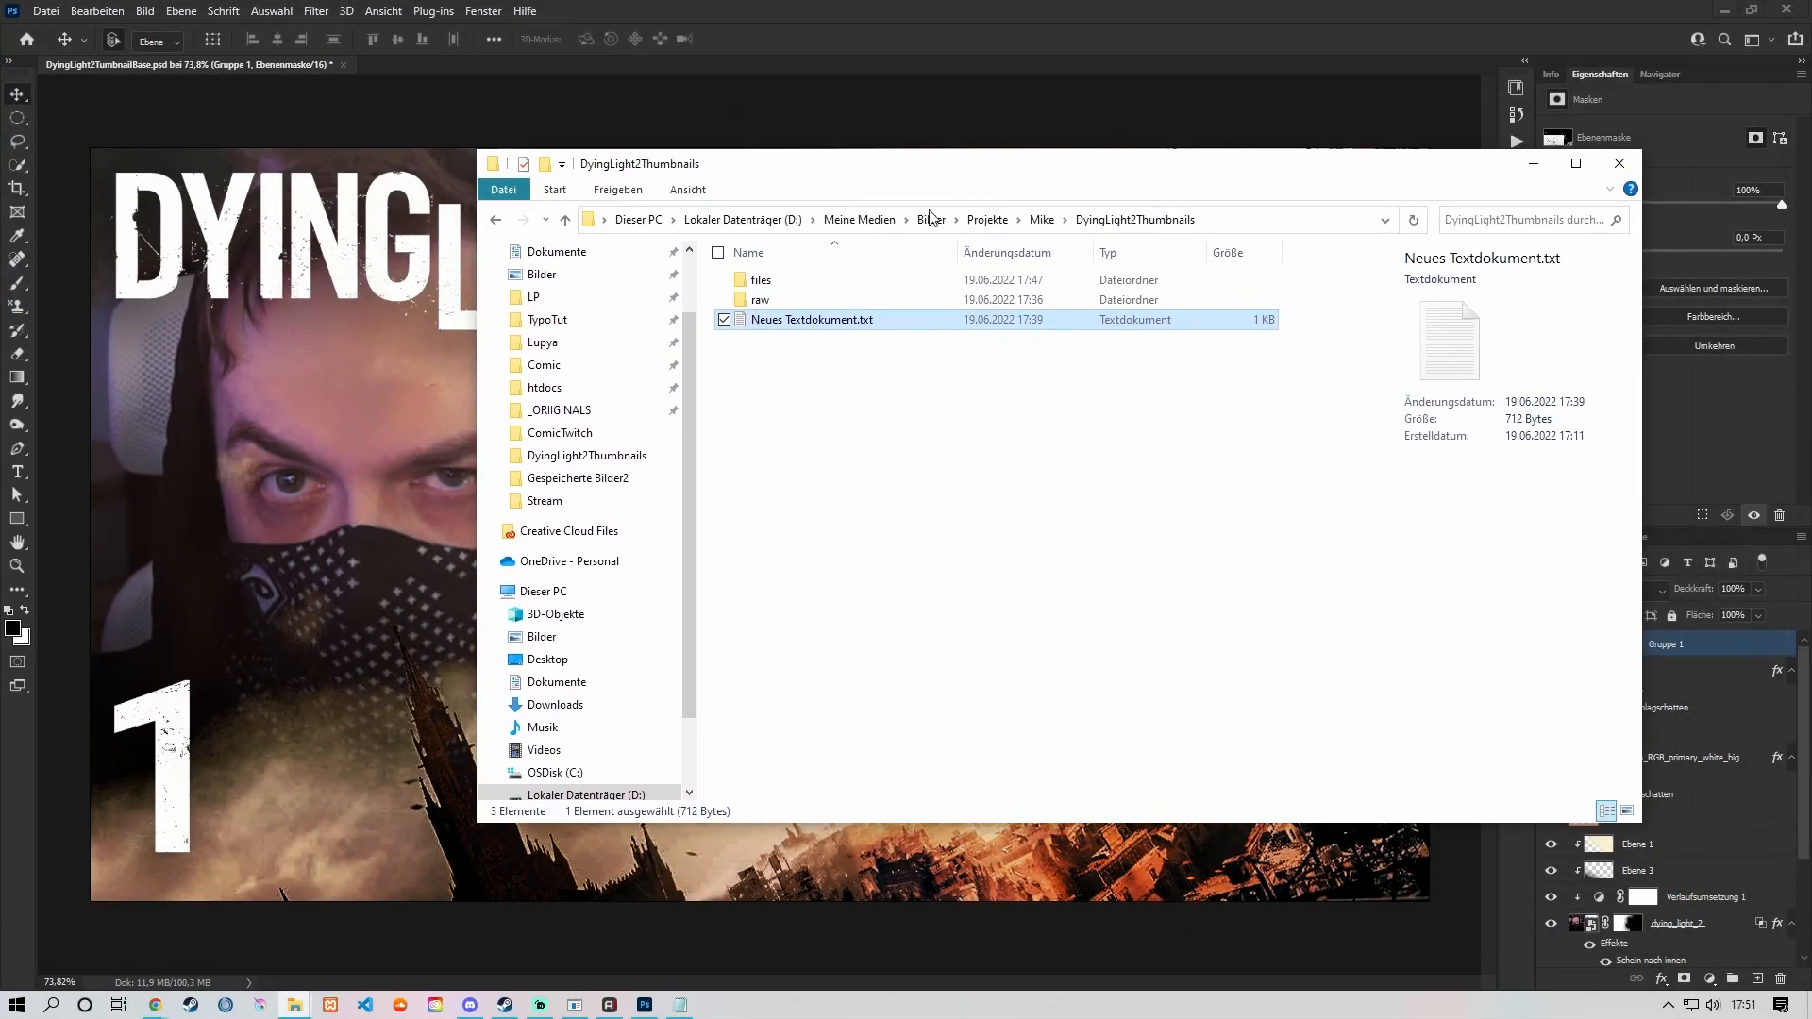
pyautogui.click(796, 278)
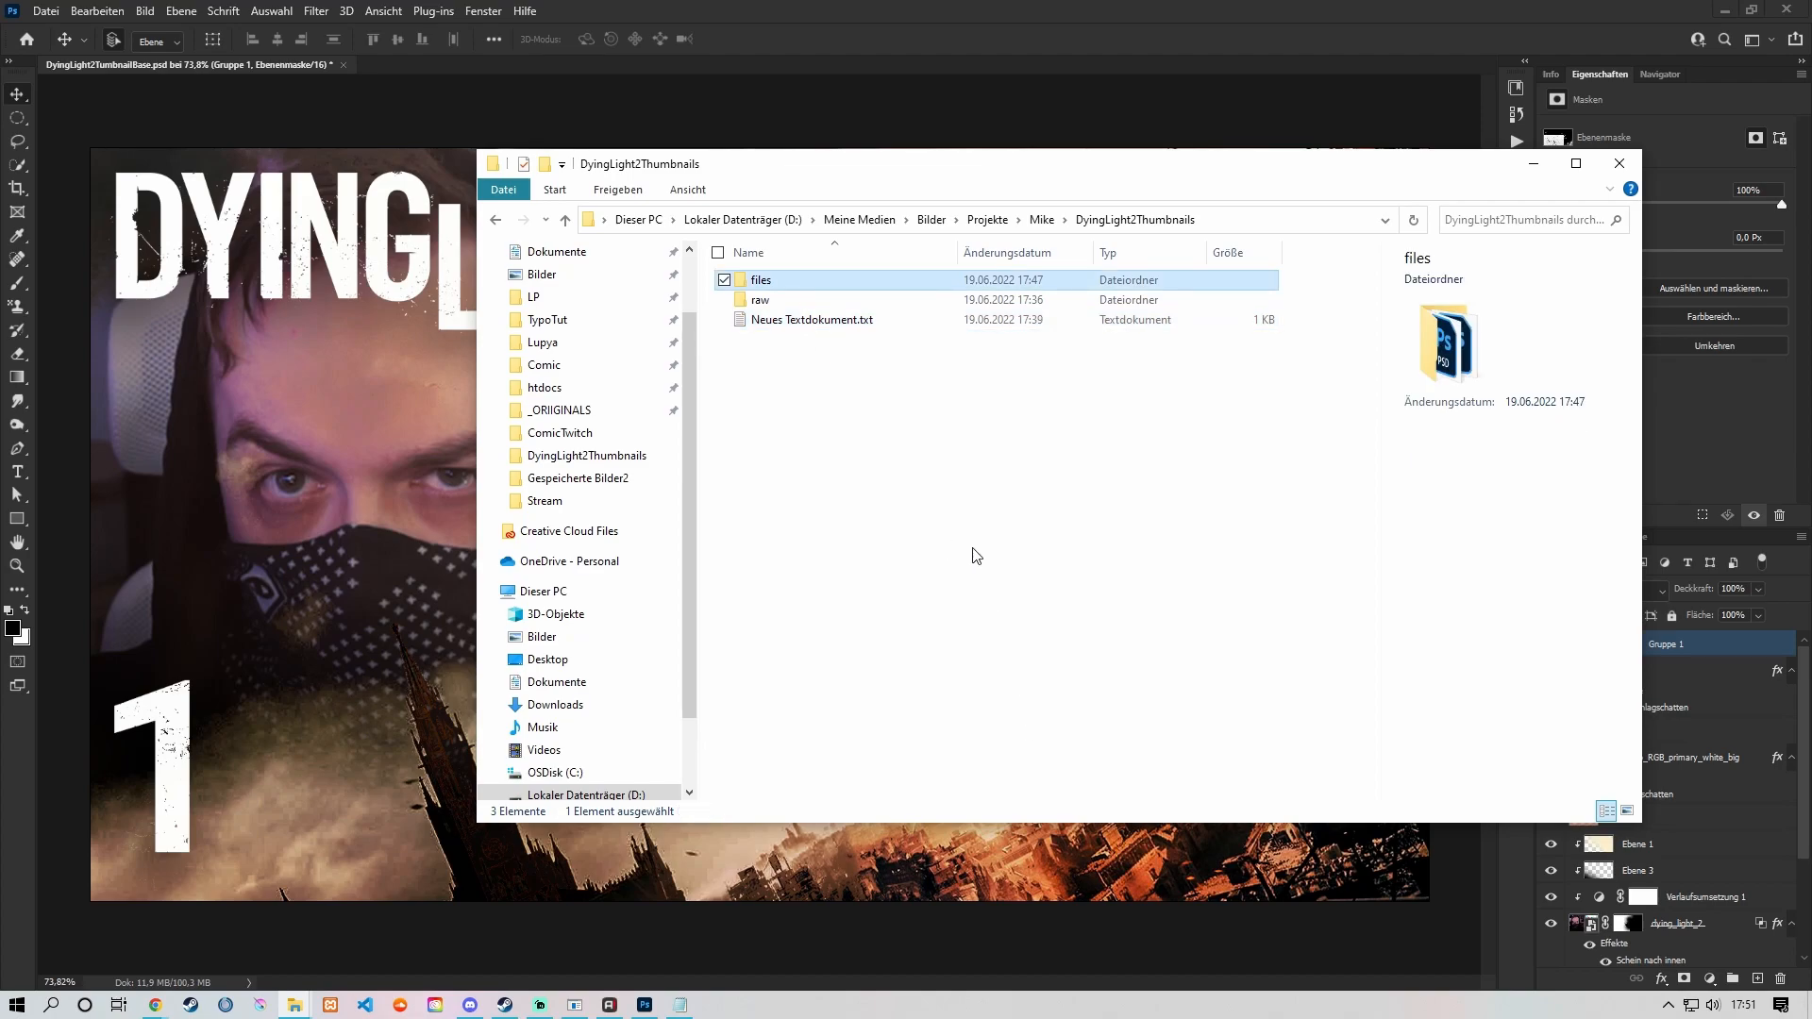
pyautogui.doubleClick(804, 277)
pyautogui.scroll(-10, 1104, 355)
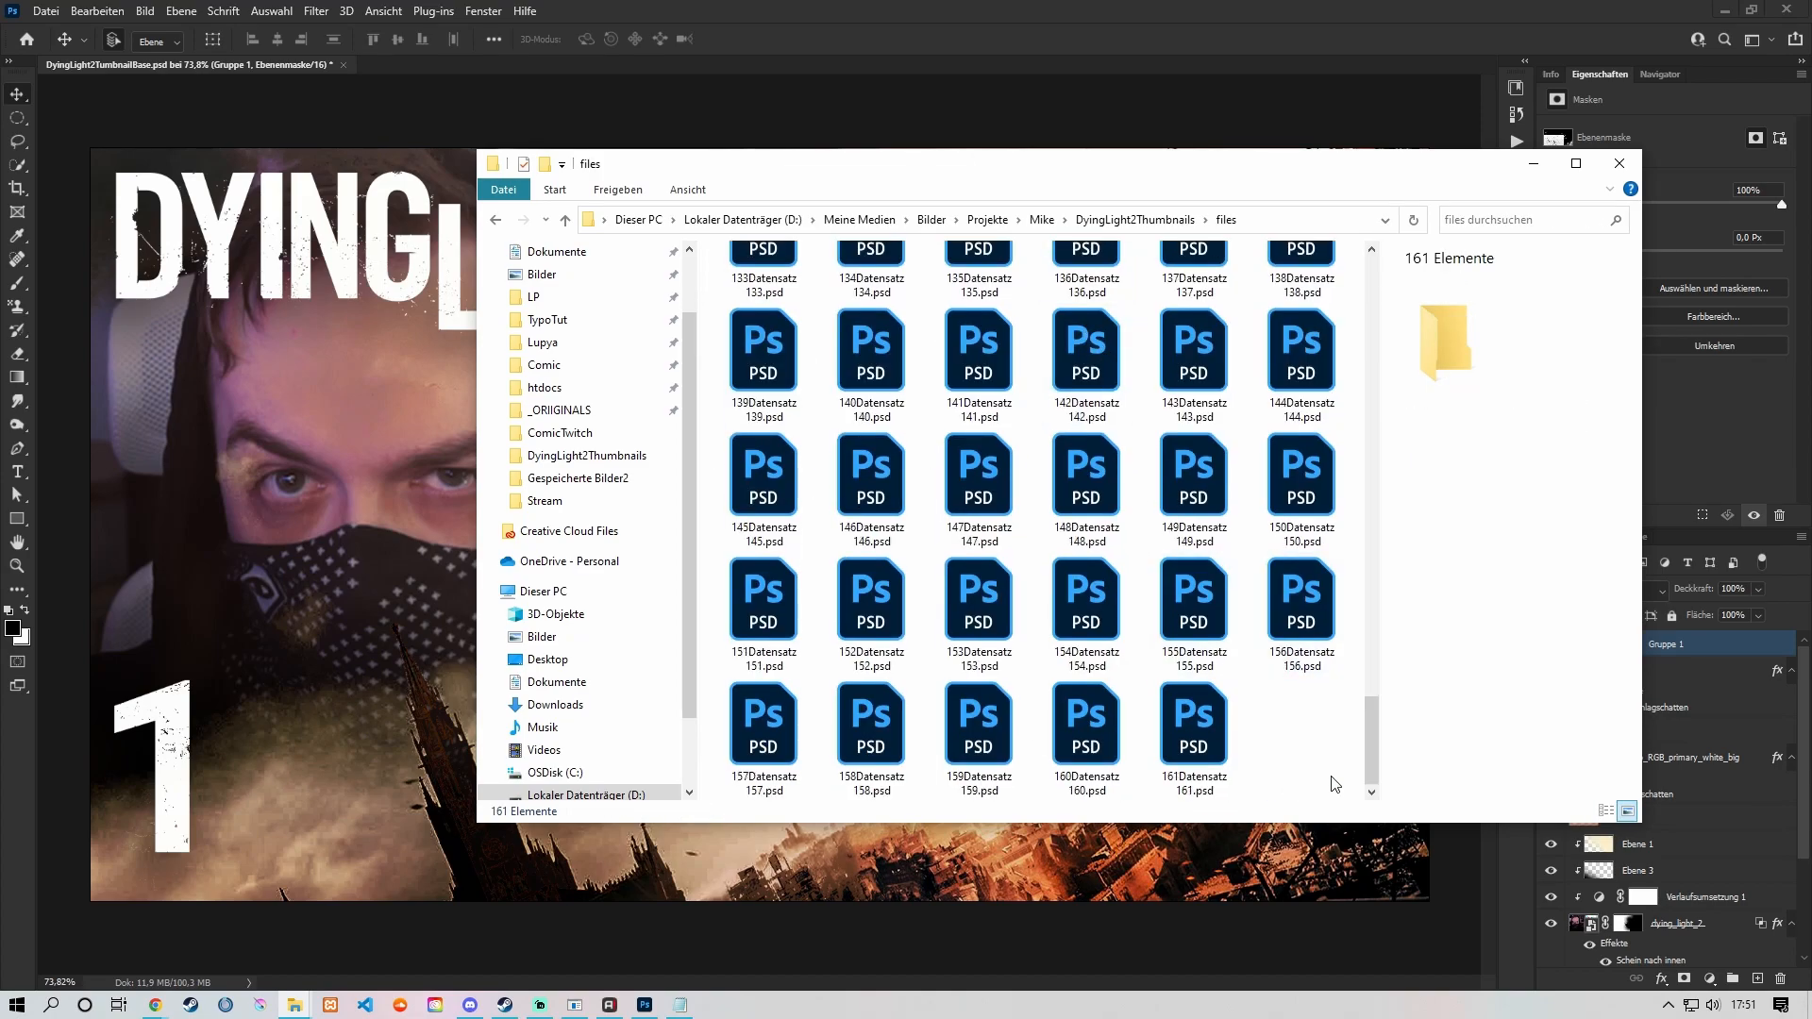
pyautogui.moveTo(1331, 778); pyautogui.dragTo(731, 270)
pyautogui.scroll(7, 923, 539)
pyautogui.scroll(5, 725, 279)
pyautogui.moveTo(1076, 172); pyautogui.dragTo(980, 143)
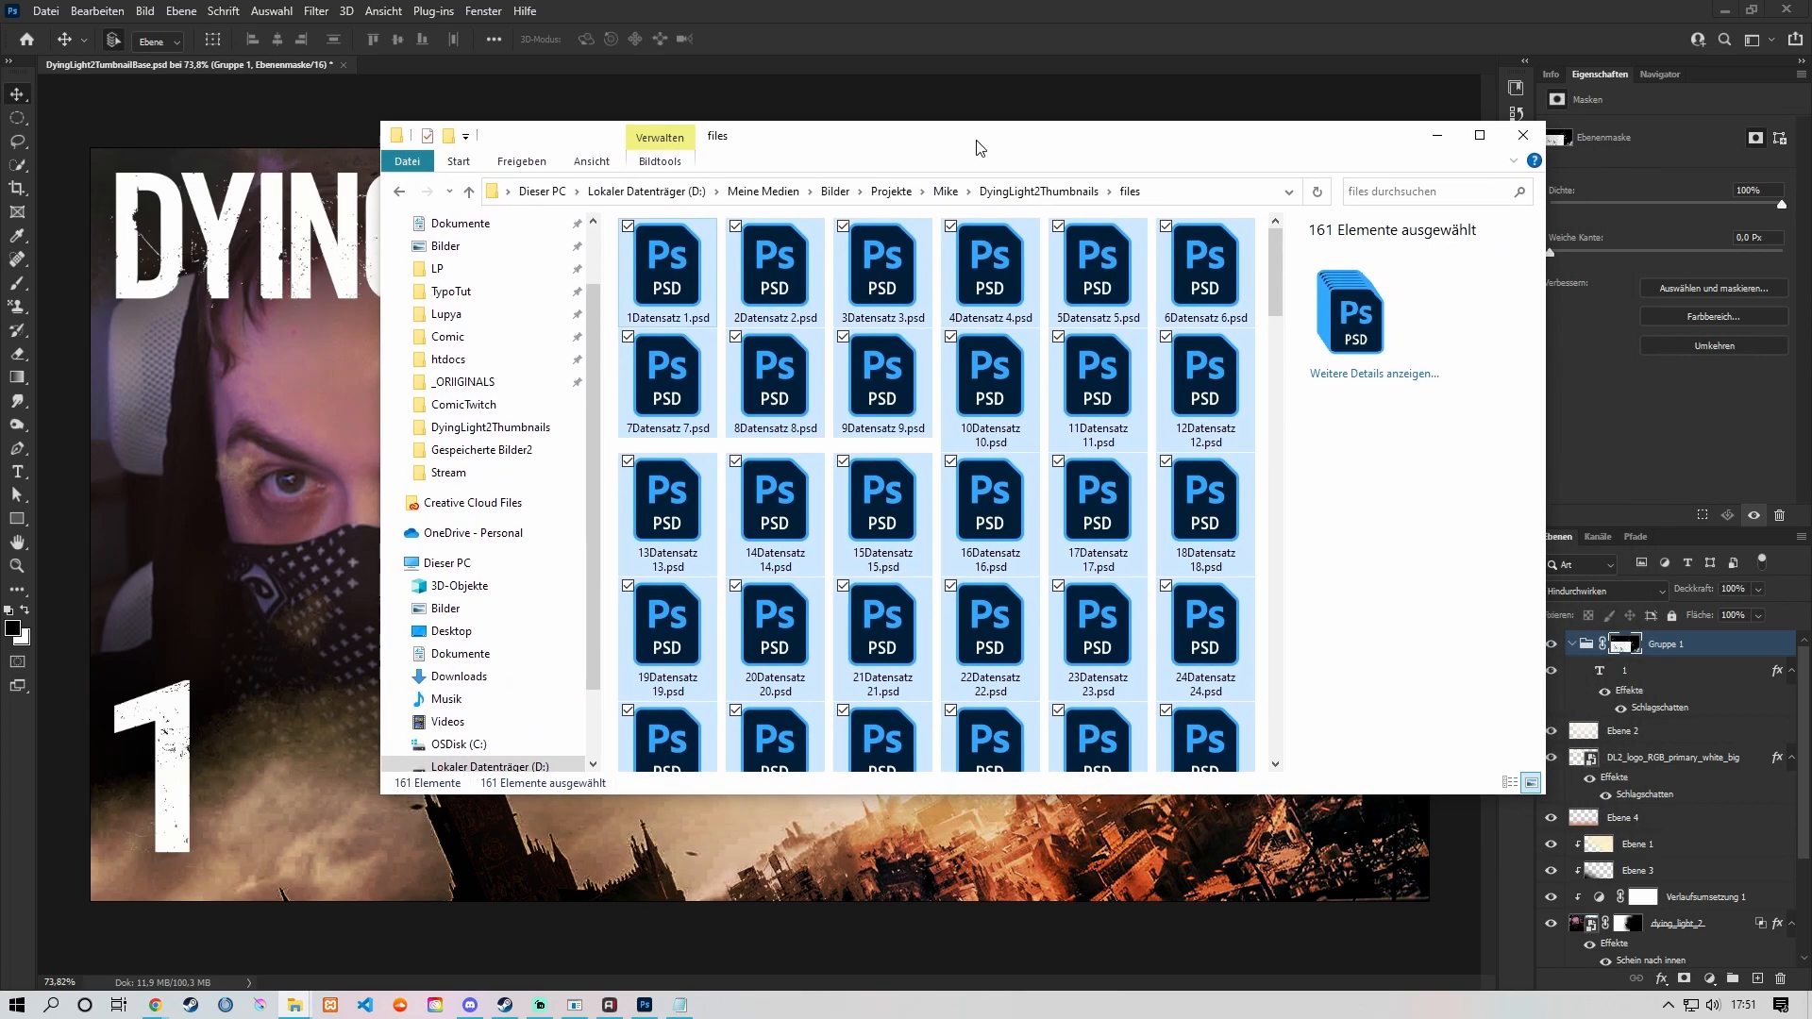
# Step: Back in Photoshop, start the image processor (Bildprozessor) and choose the files folder in DyingLight2Thumbnails as the source
pyautogui.click(236, 68)
pyautogui.click(45, 11)
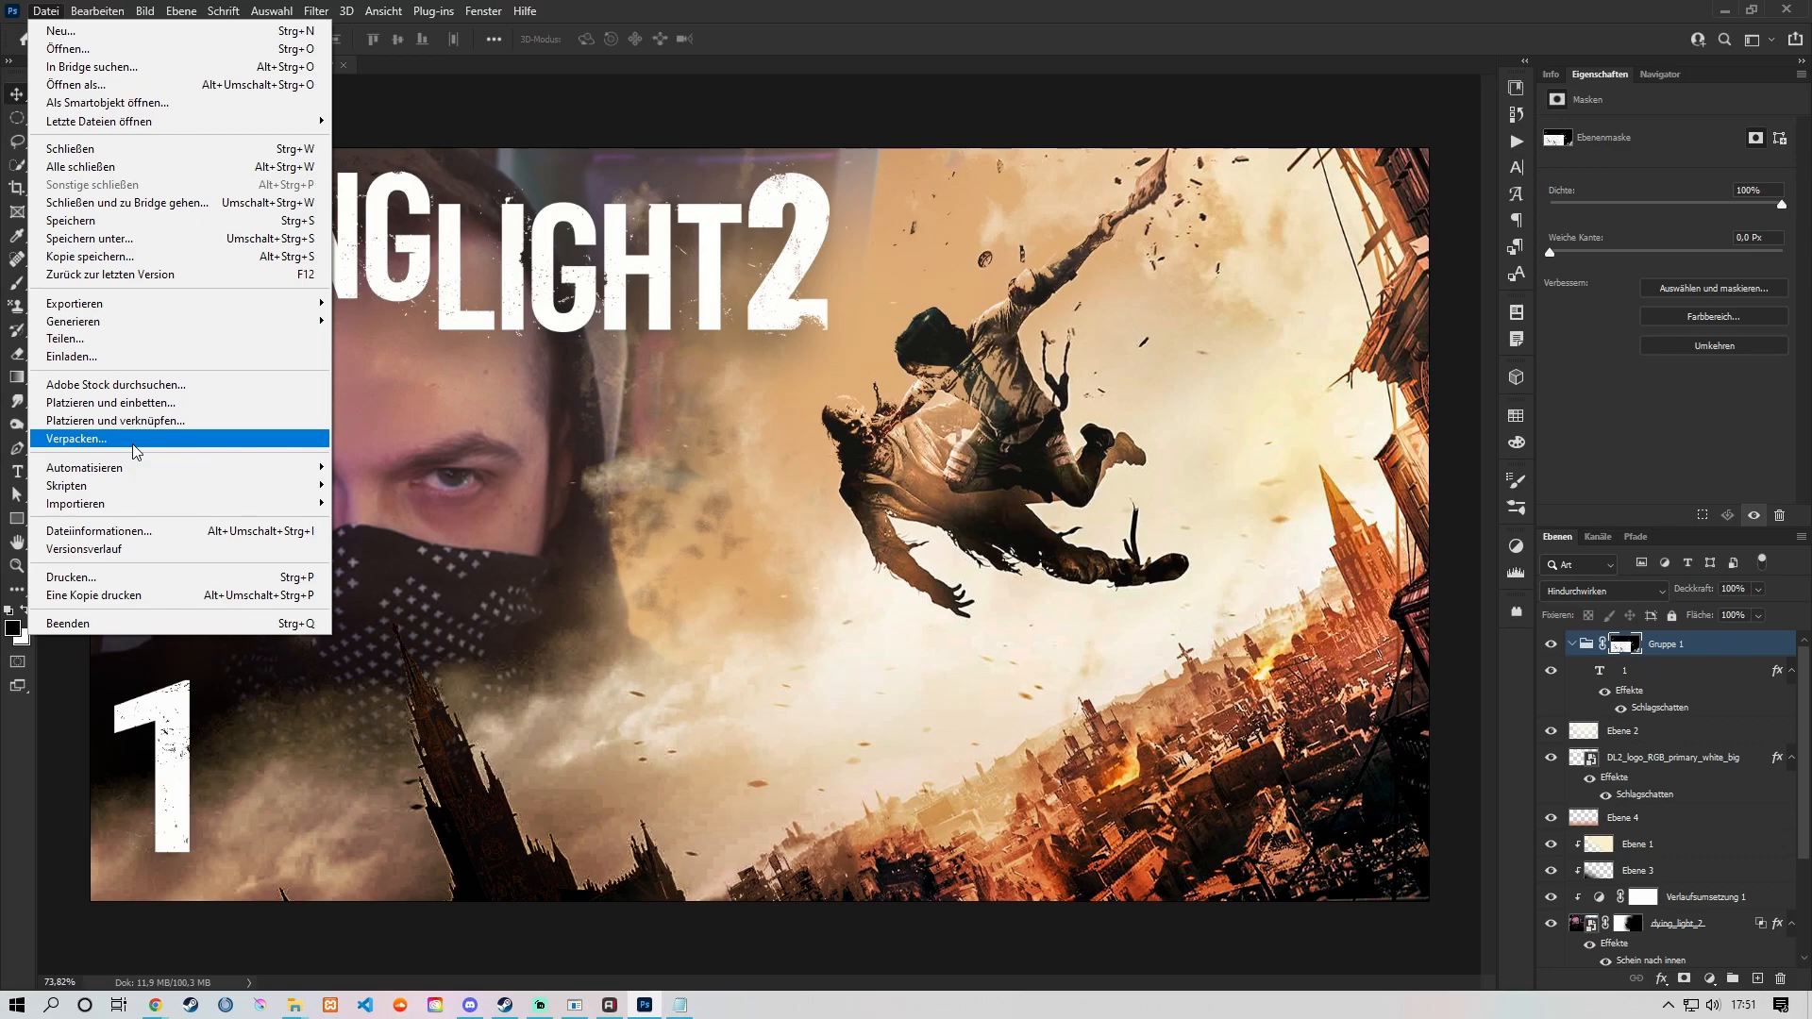
pyautogui.moveTo(231, 484)
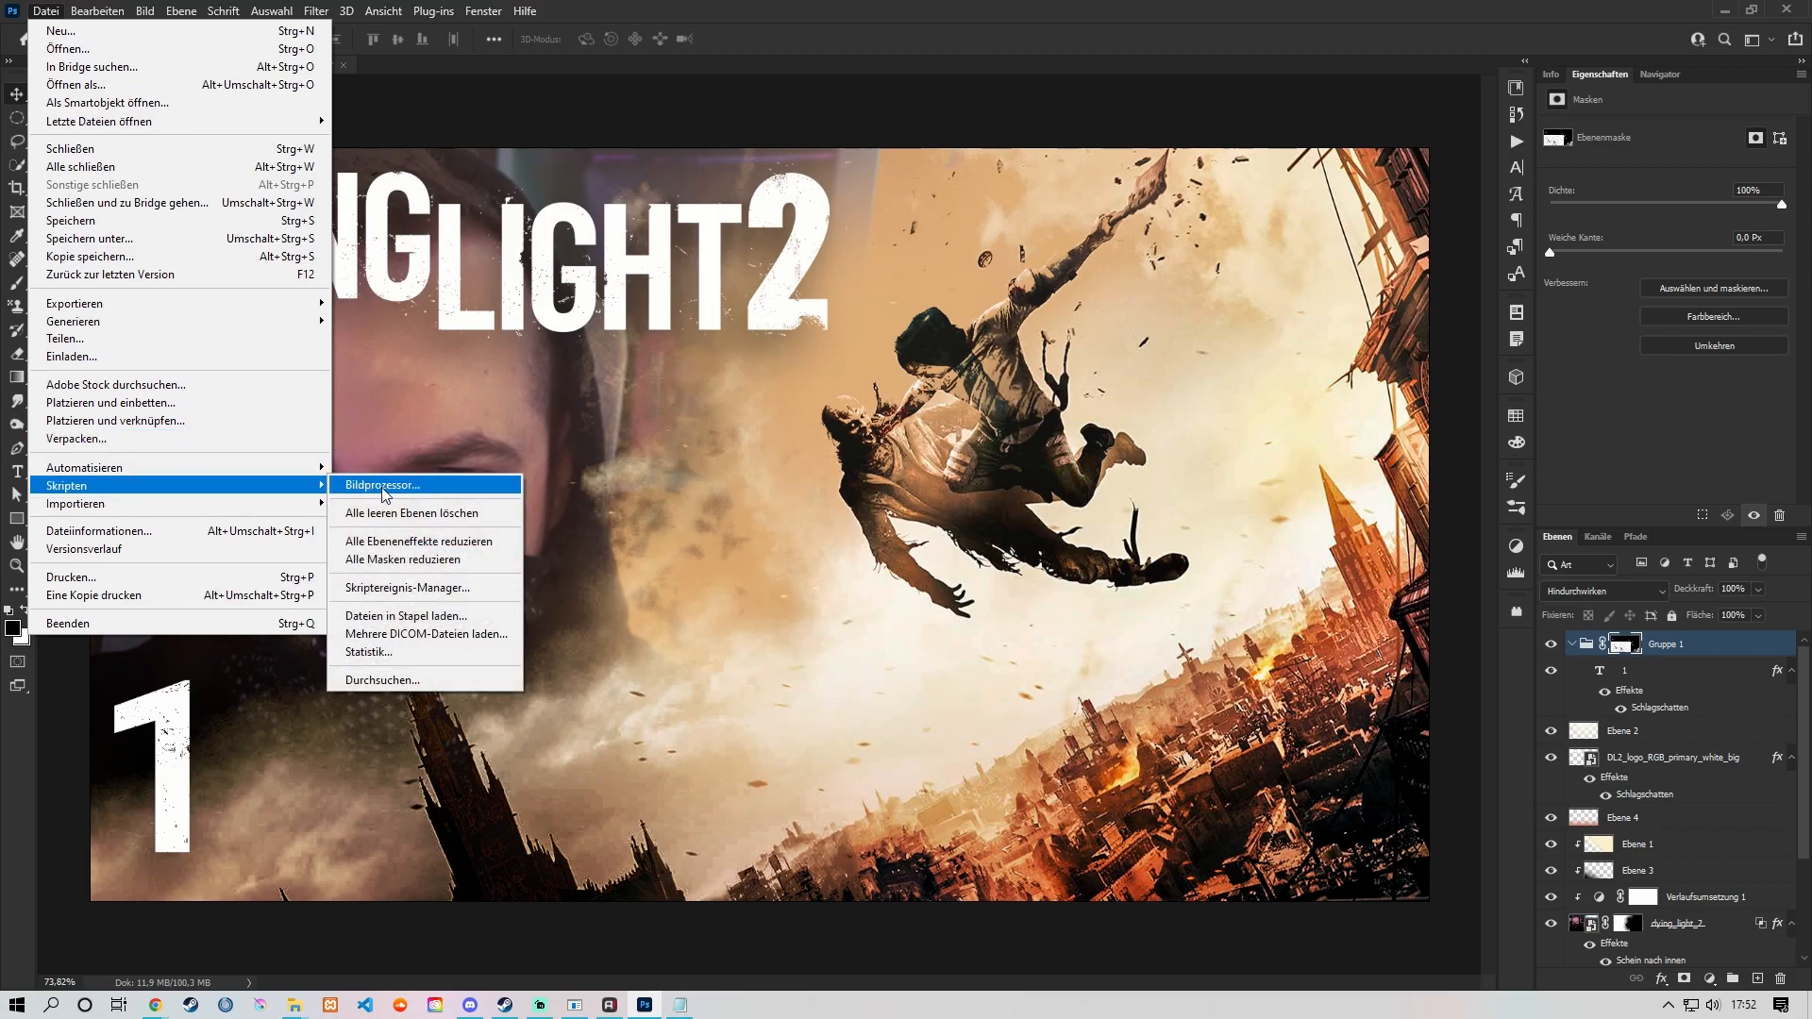
pyautogui.click(421, 485)
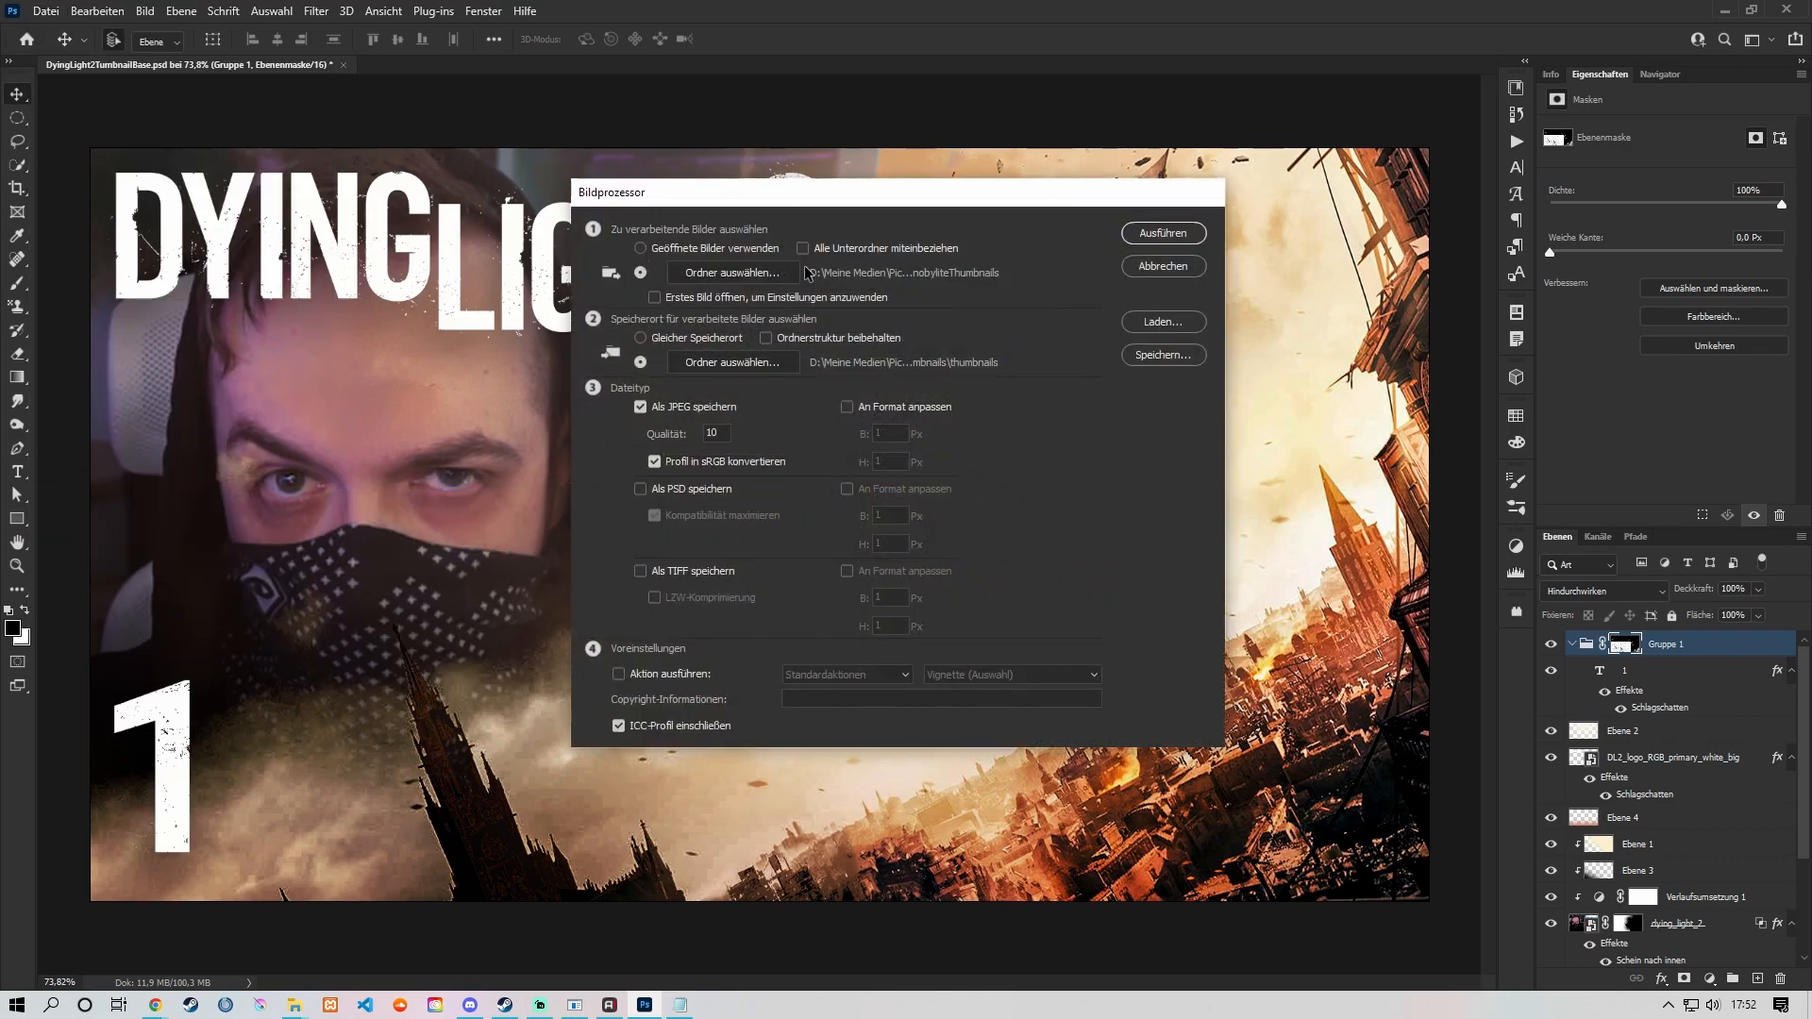
pyautogui.click(745, 278)
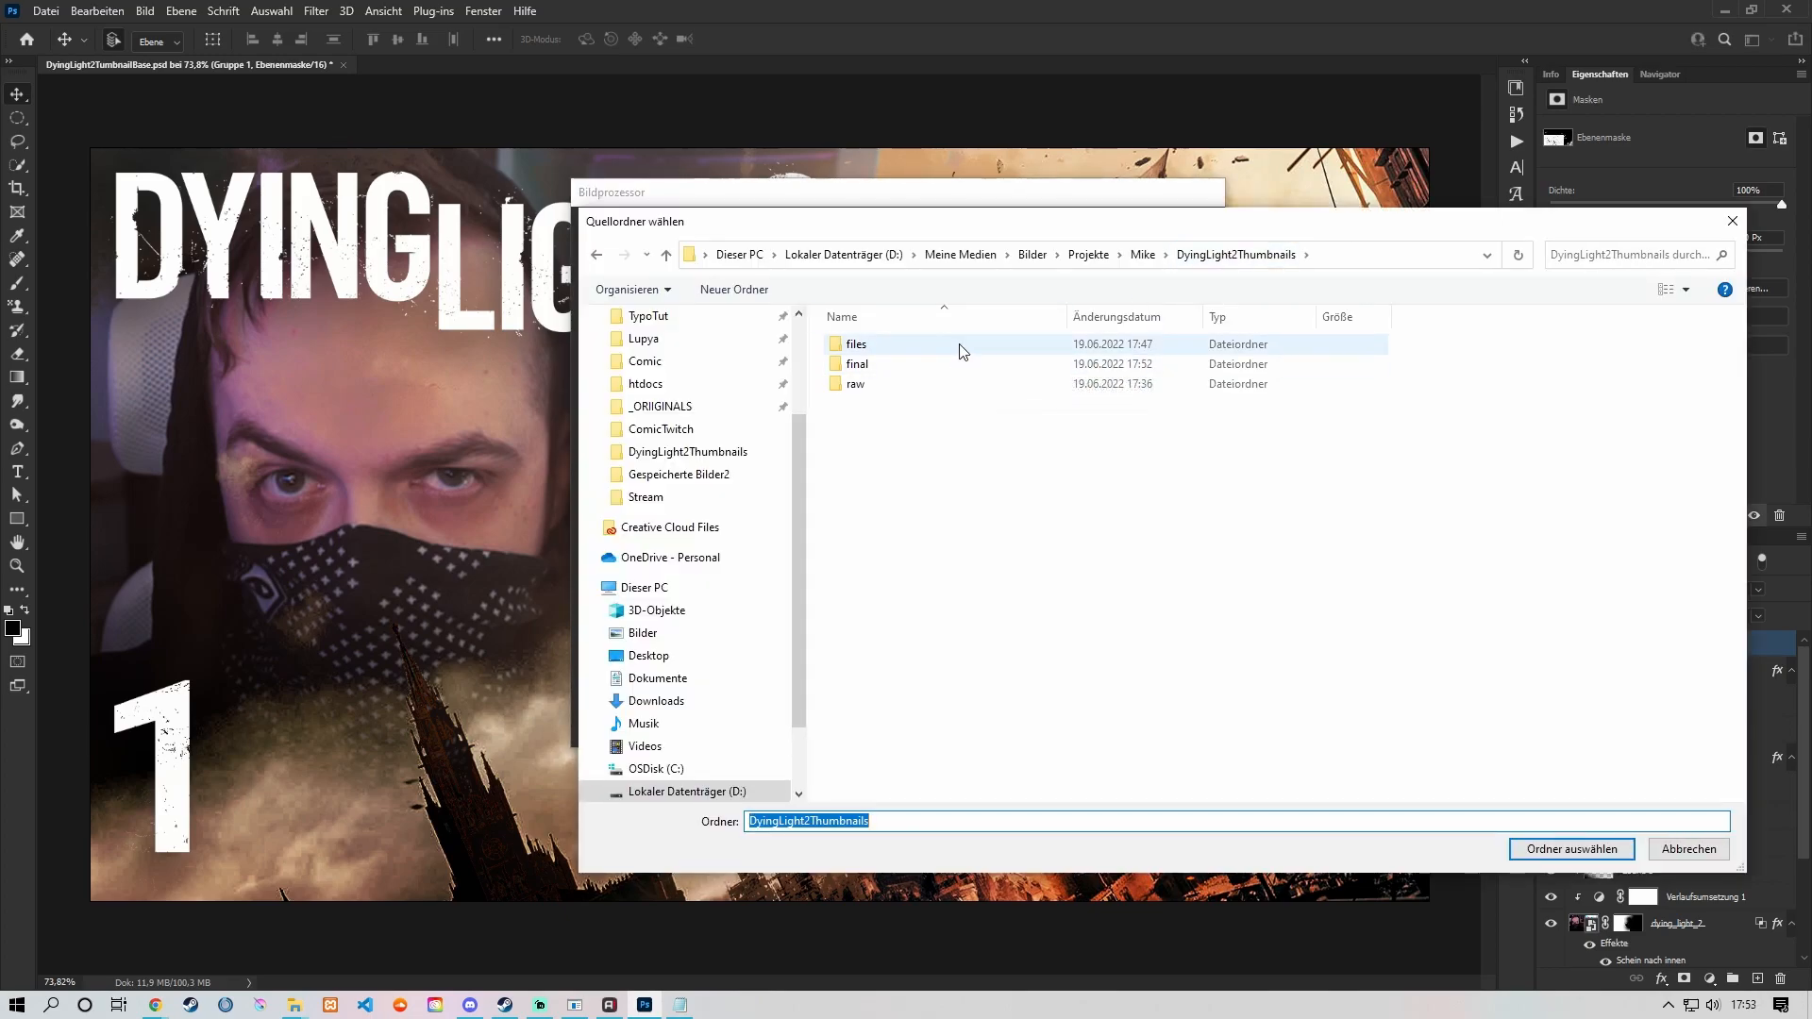
pyautogui.doubleClick(958, 345)
pyautogui.click(1620, 851)
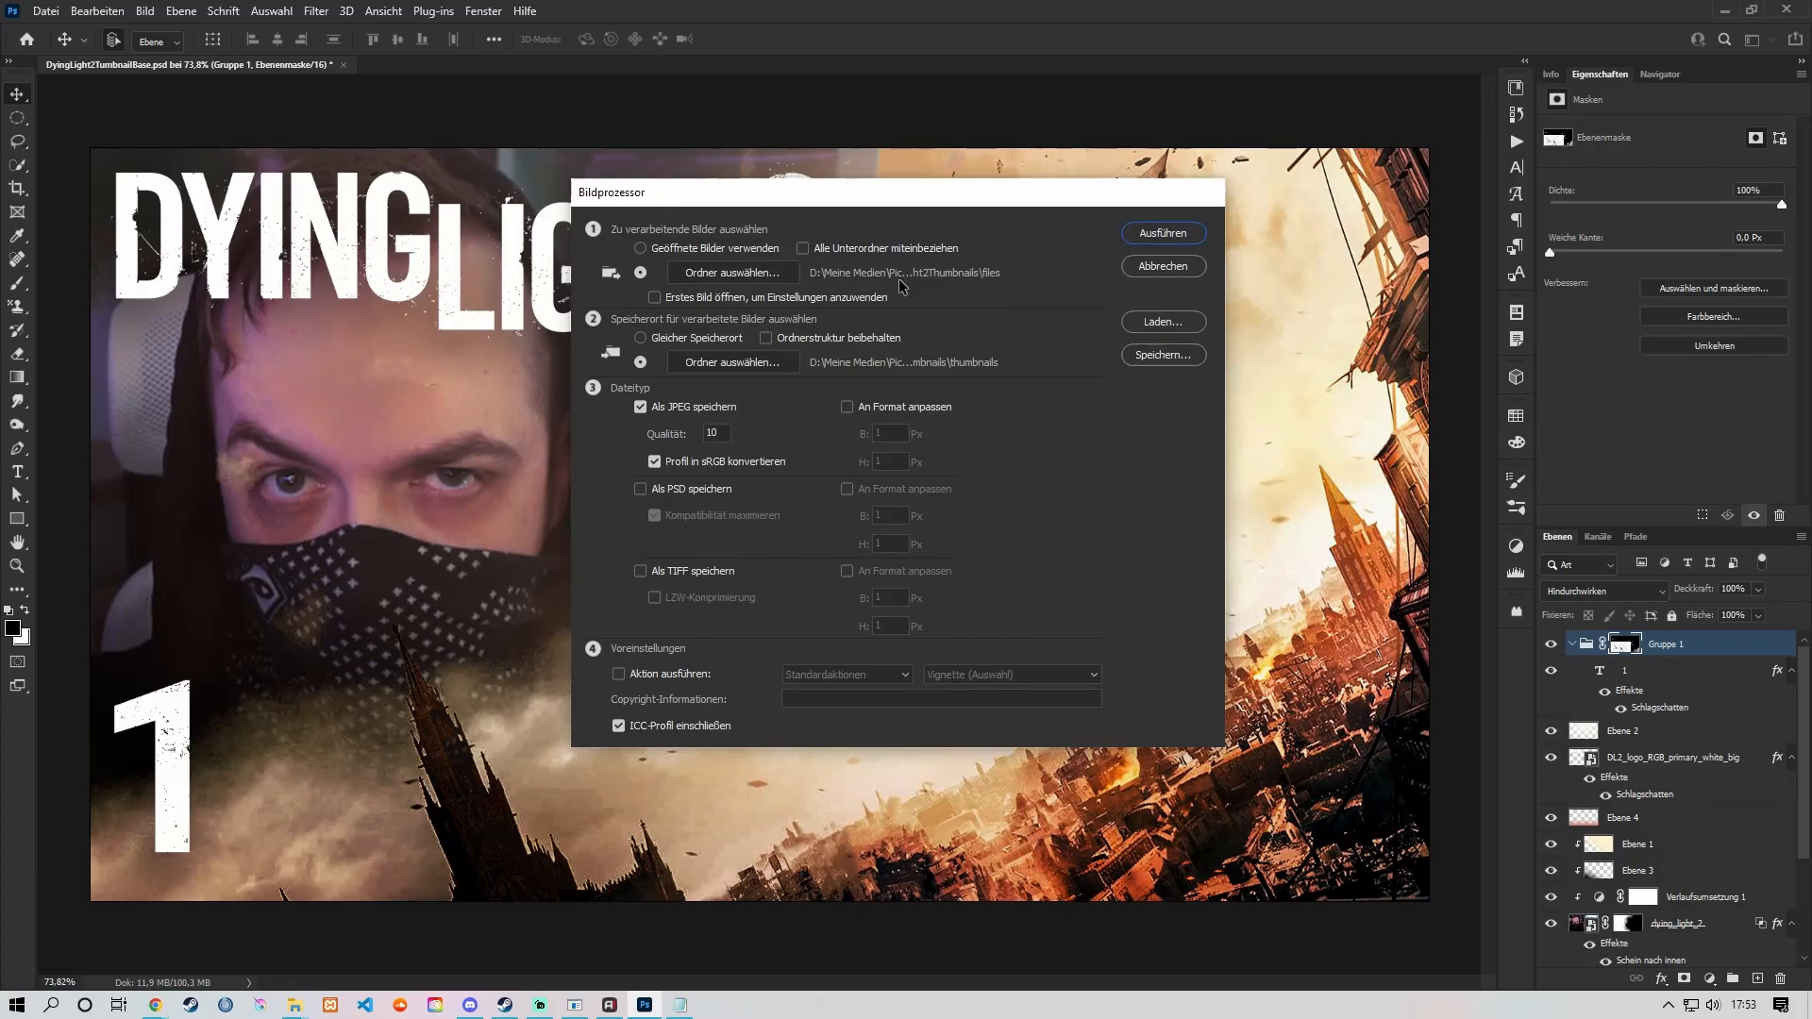
# Step: Choose the final folder in DyingLight2Thumbnails as the destination and run the image processor with JPEG output at quality 11
pyautogui.click(713, 366)
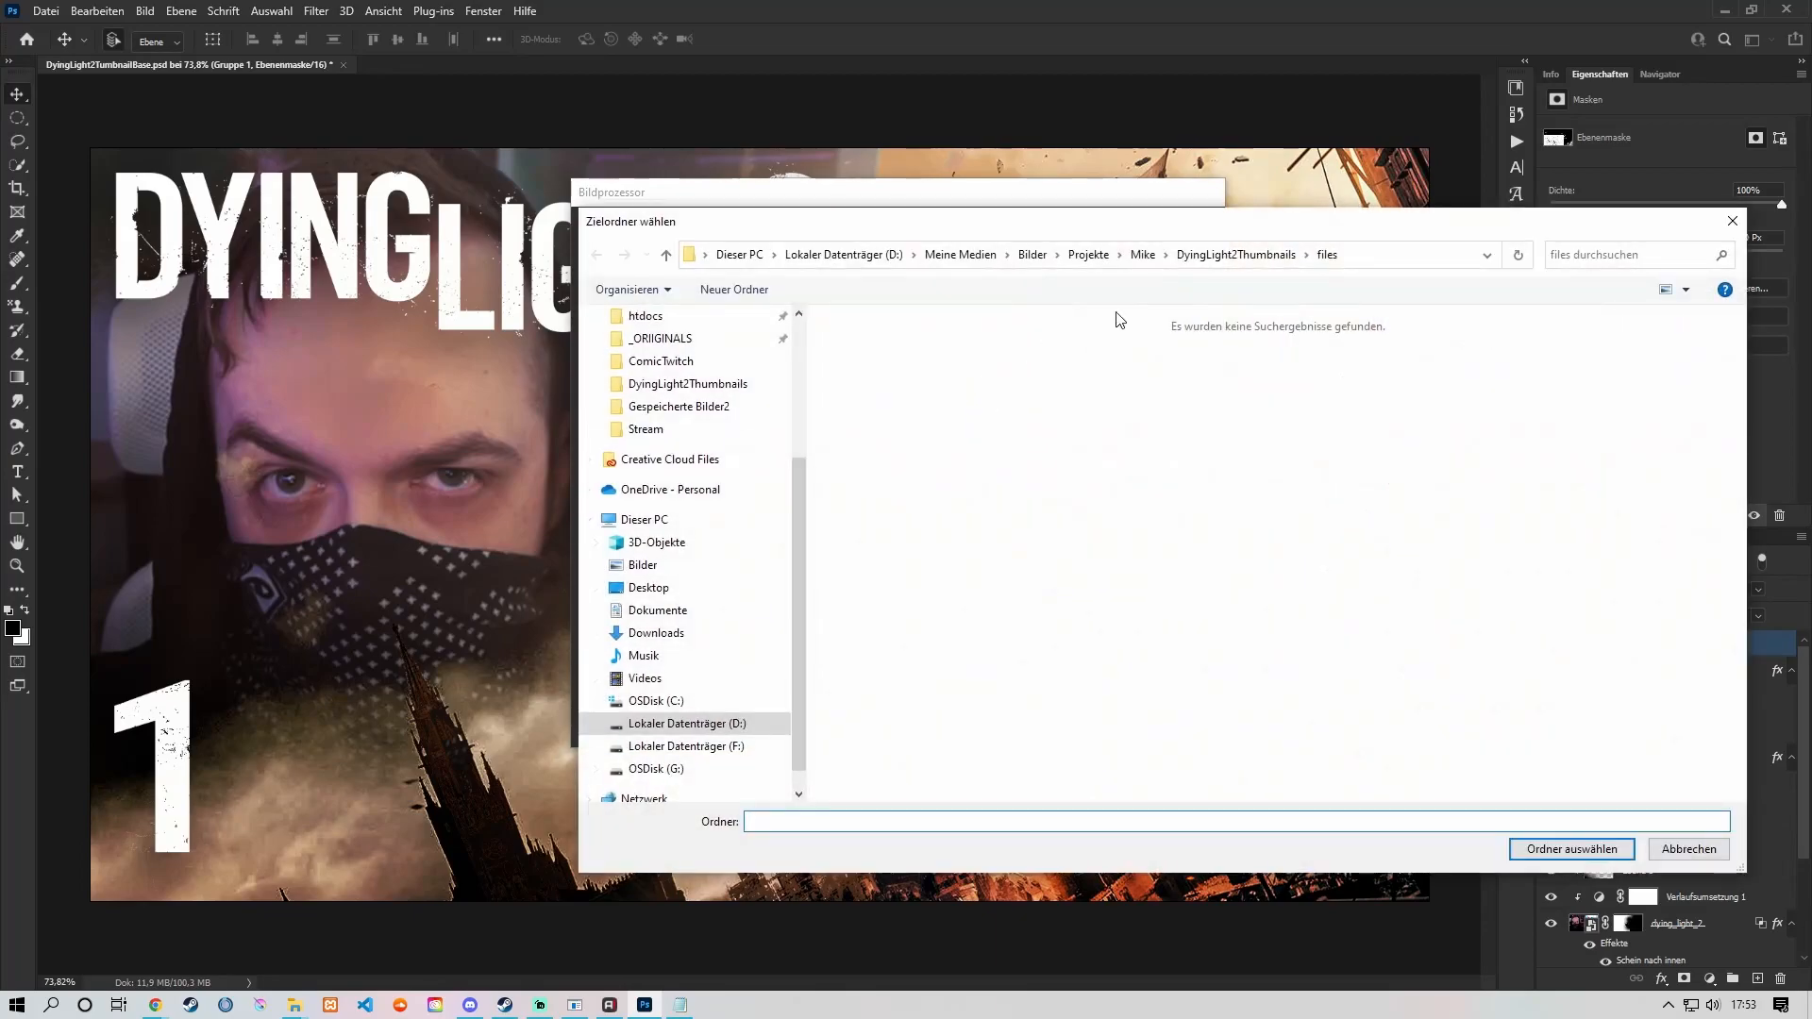
pyautogui.click(1236, 255)
pyautogui.doubleClick(954, 374)
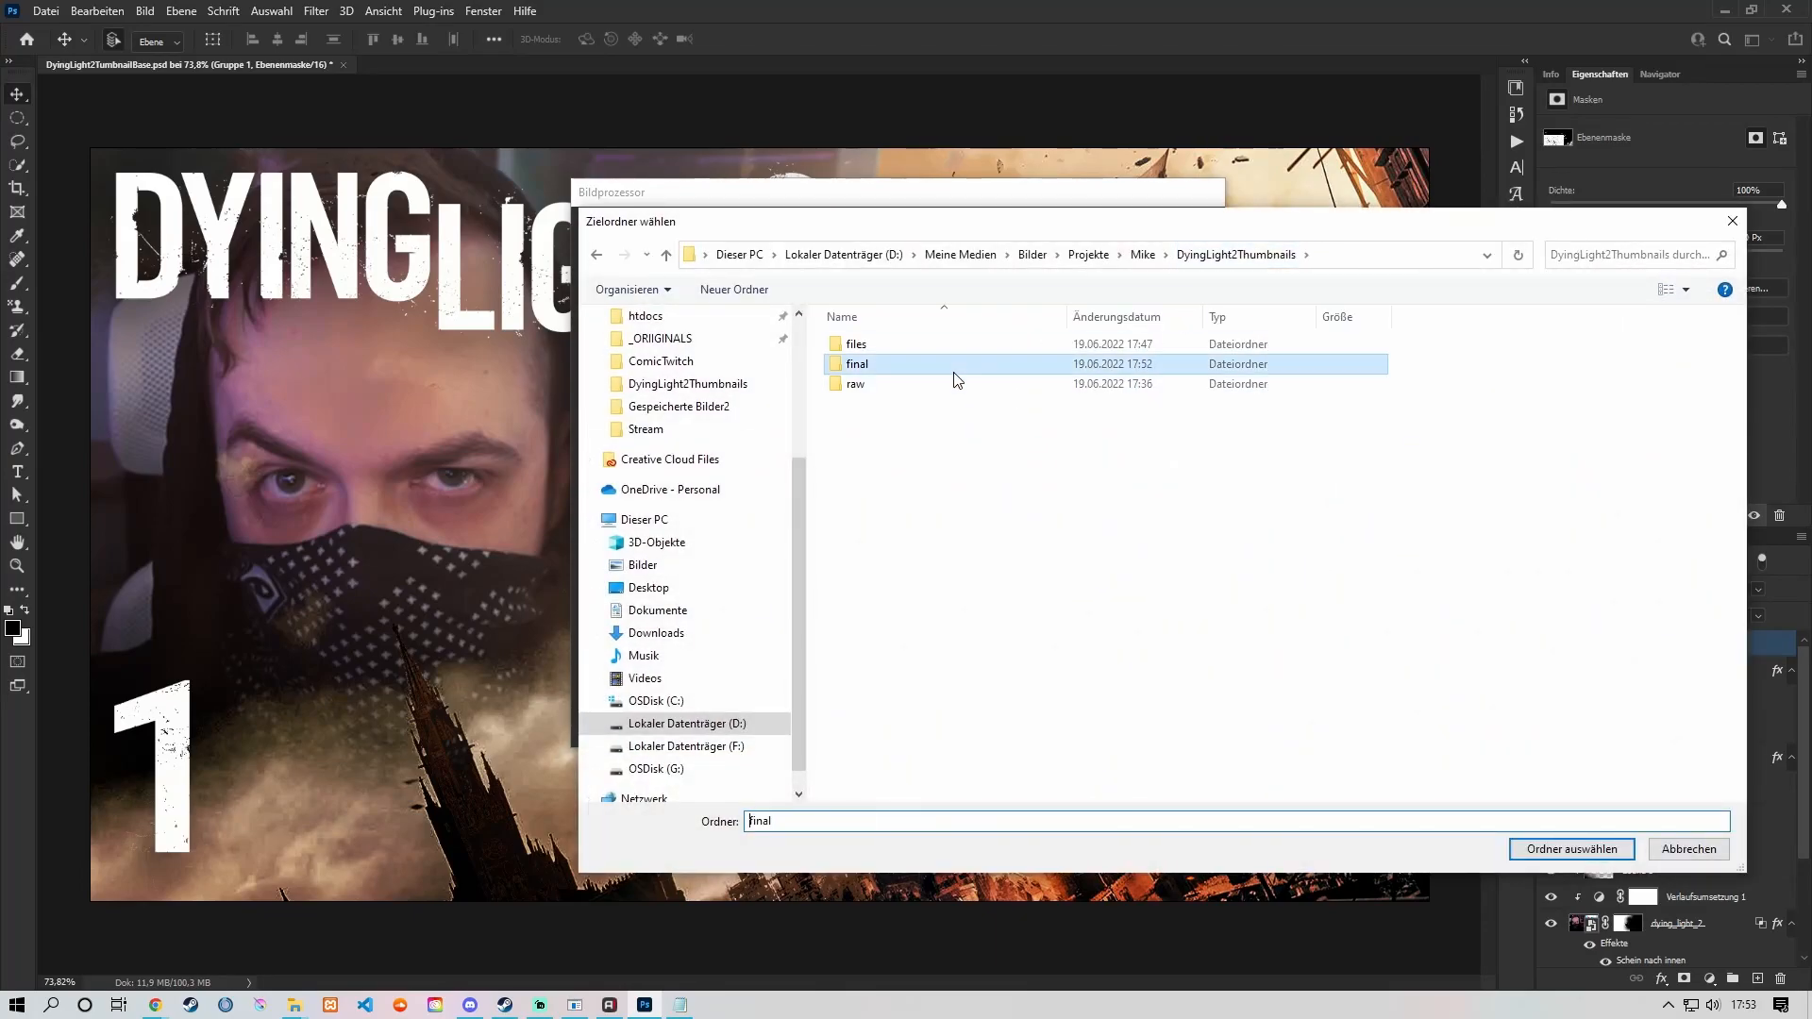
pyautogui.click(1572, 849)
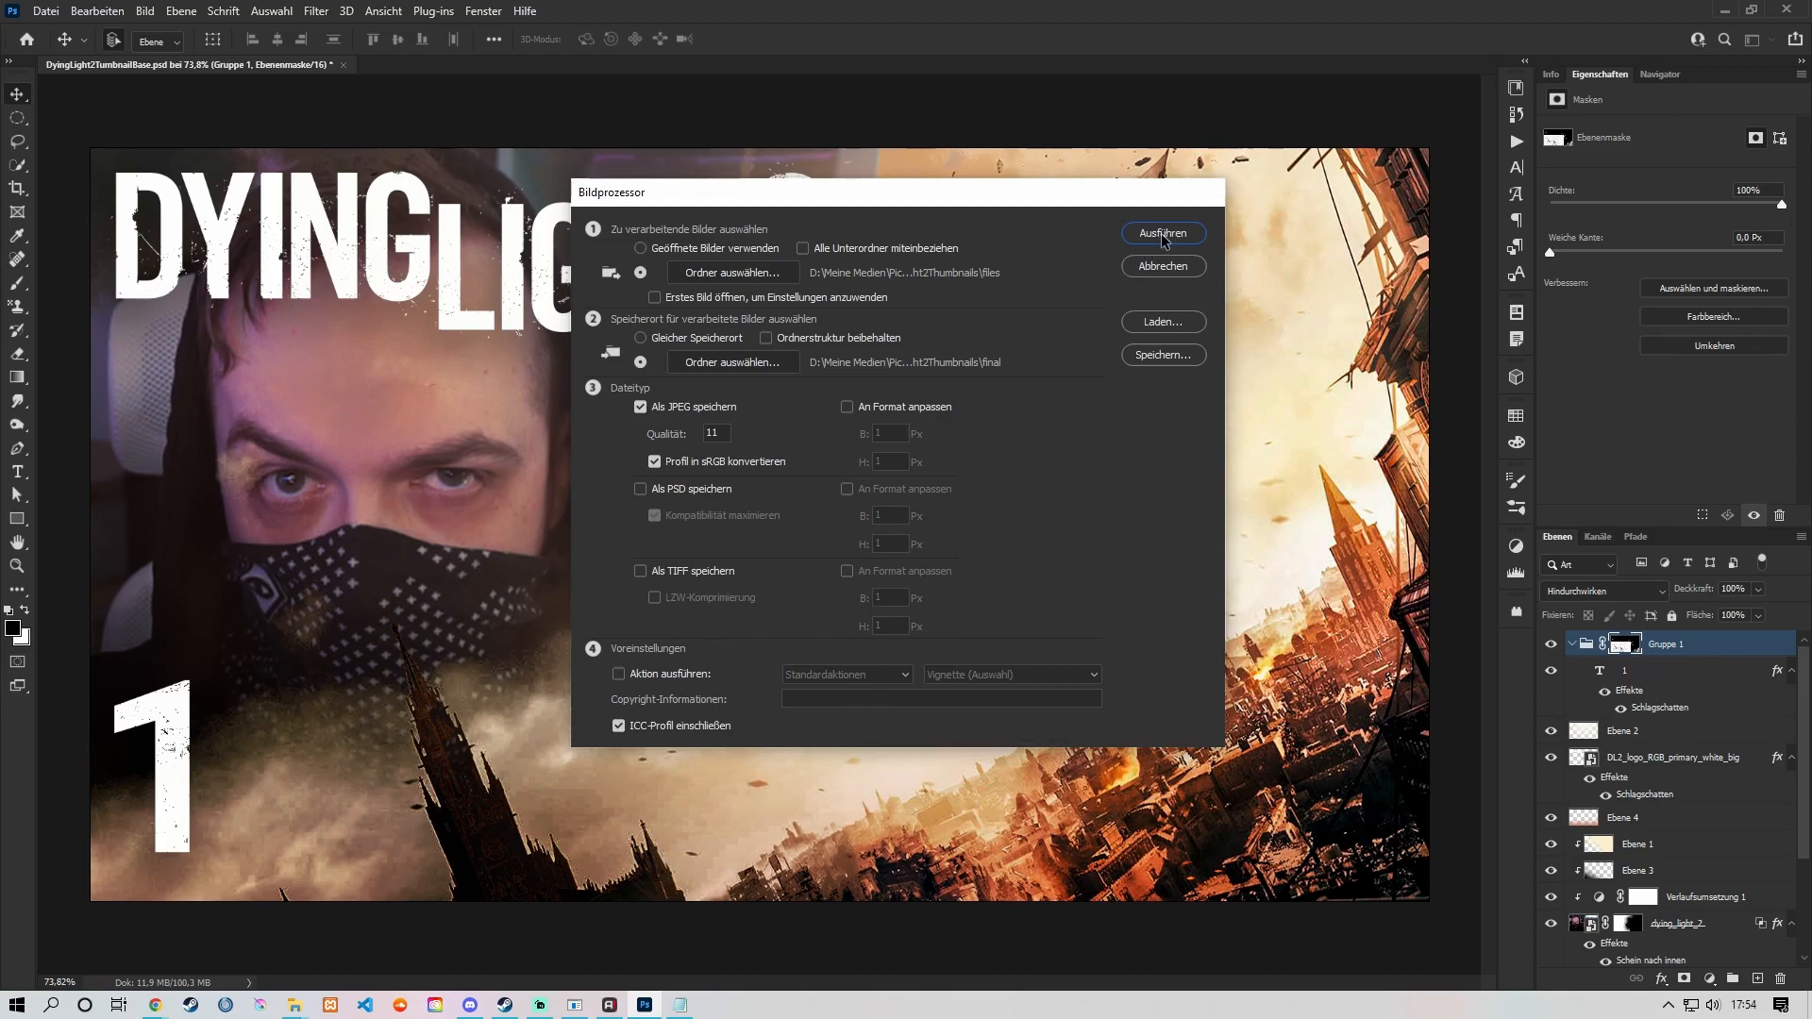
pyautogui.click(1161, 234)
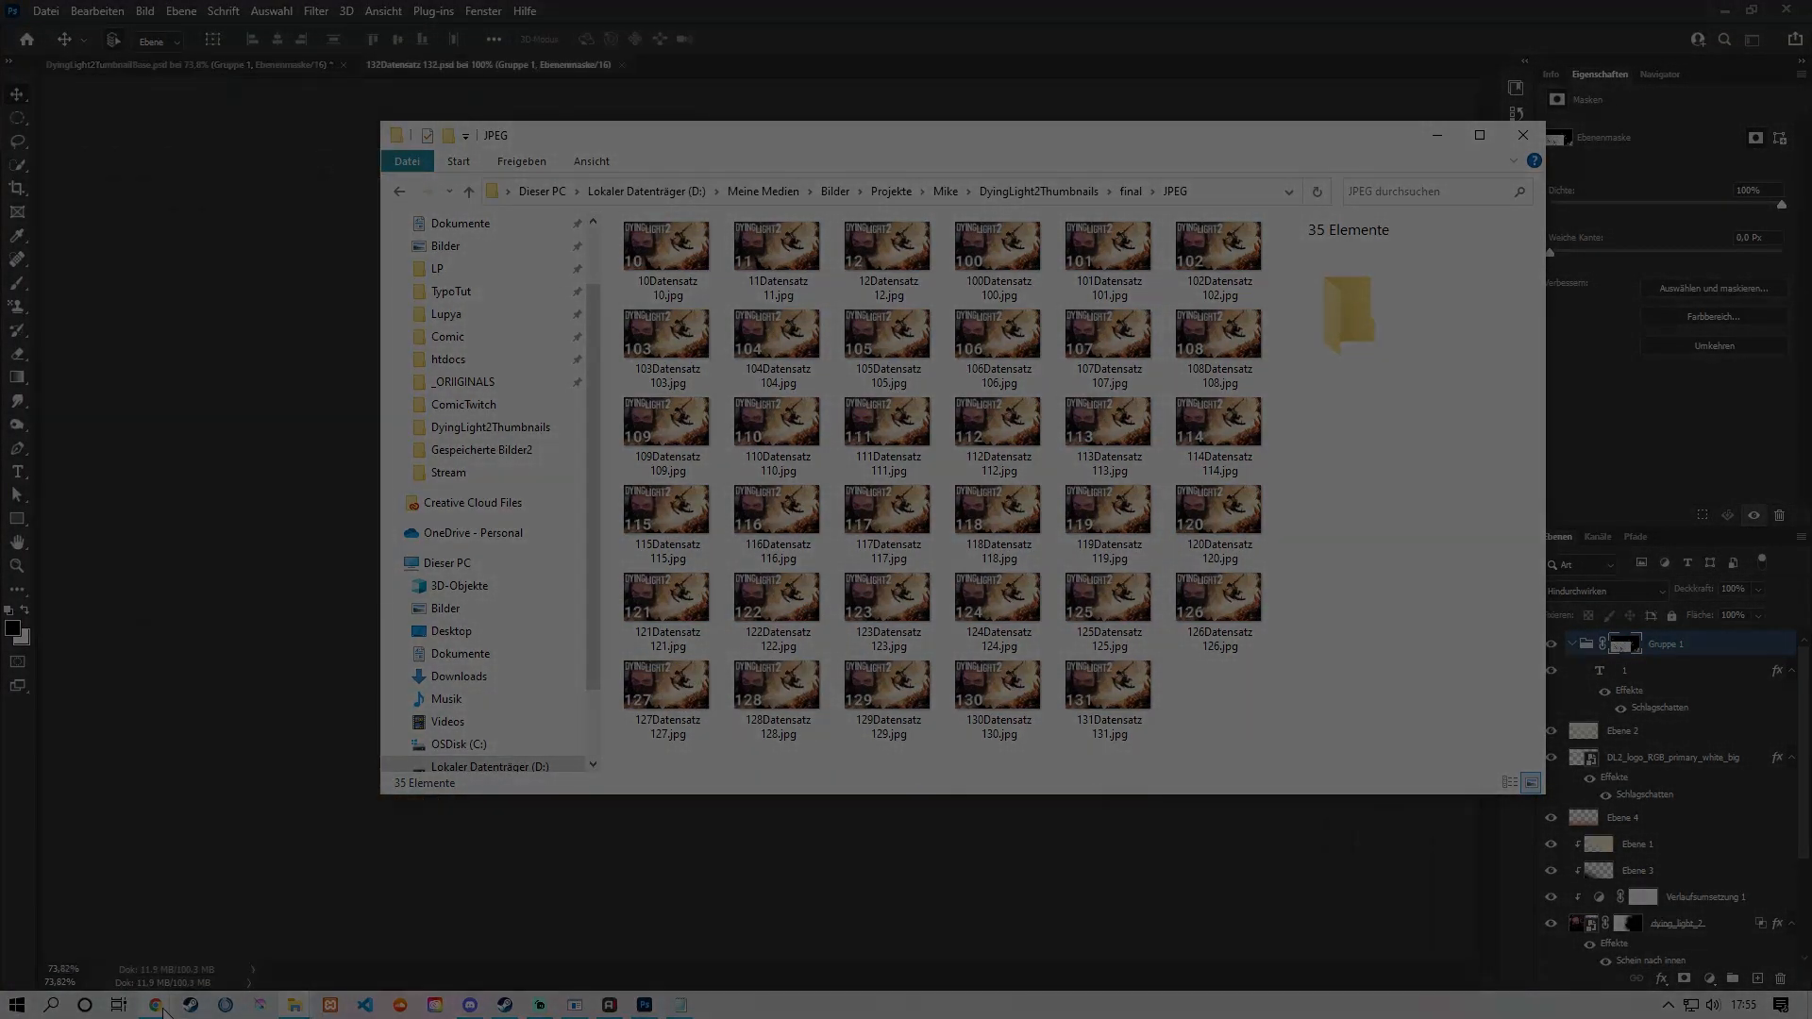
pyautogui.moveTo(255, 998)
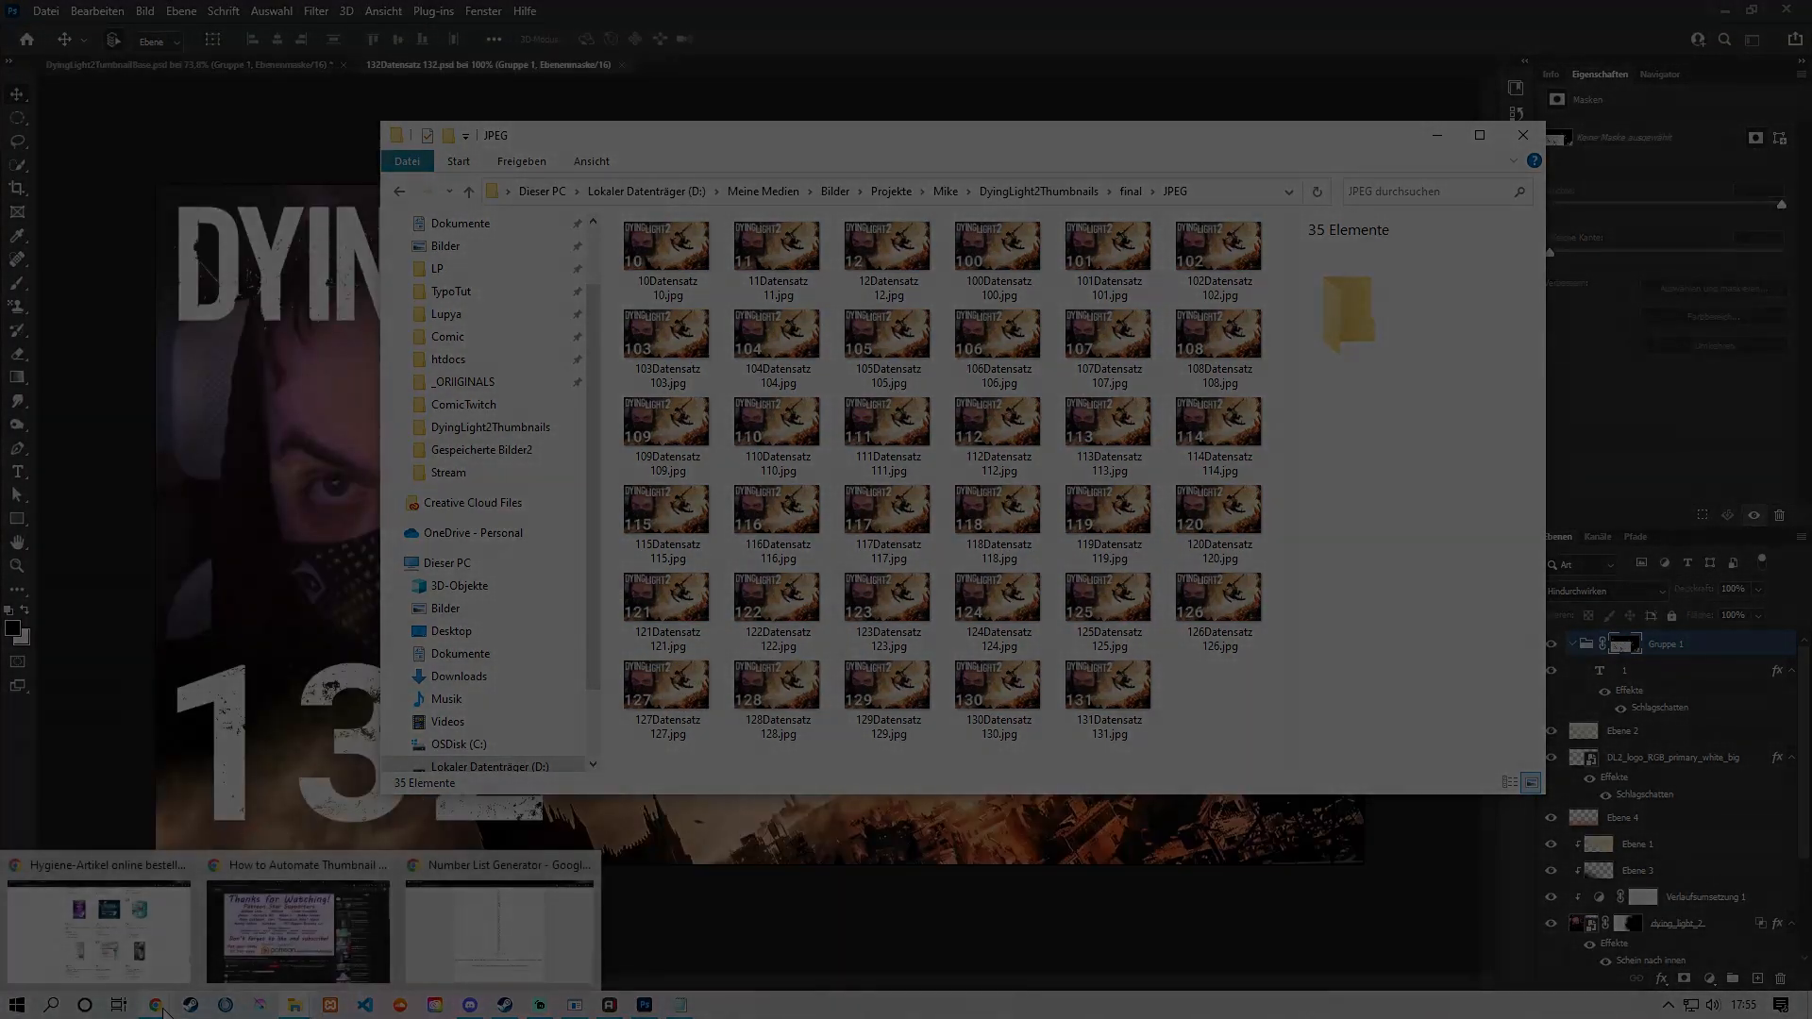